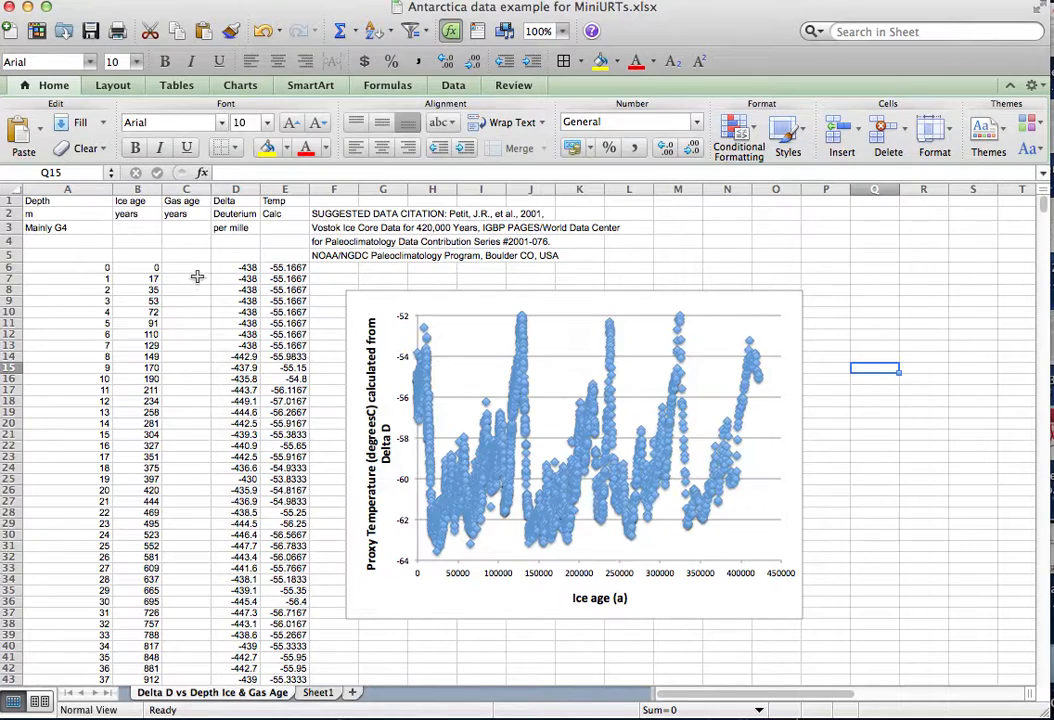
Enter the formula =B31/1000 in cell C31 of the Gas age column.
{"action": "left_click", "coordinate": [190, 547]}
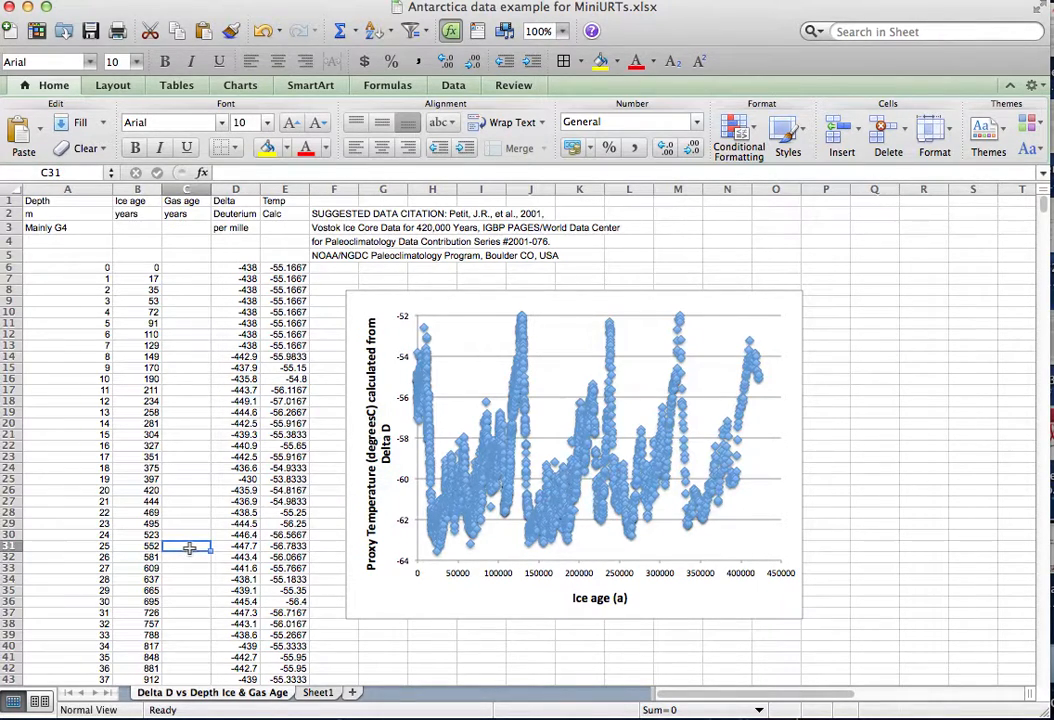
{"action": "type", "text": "="}
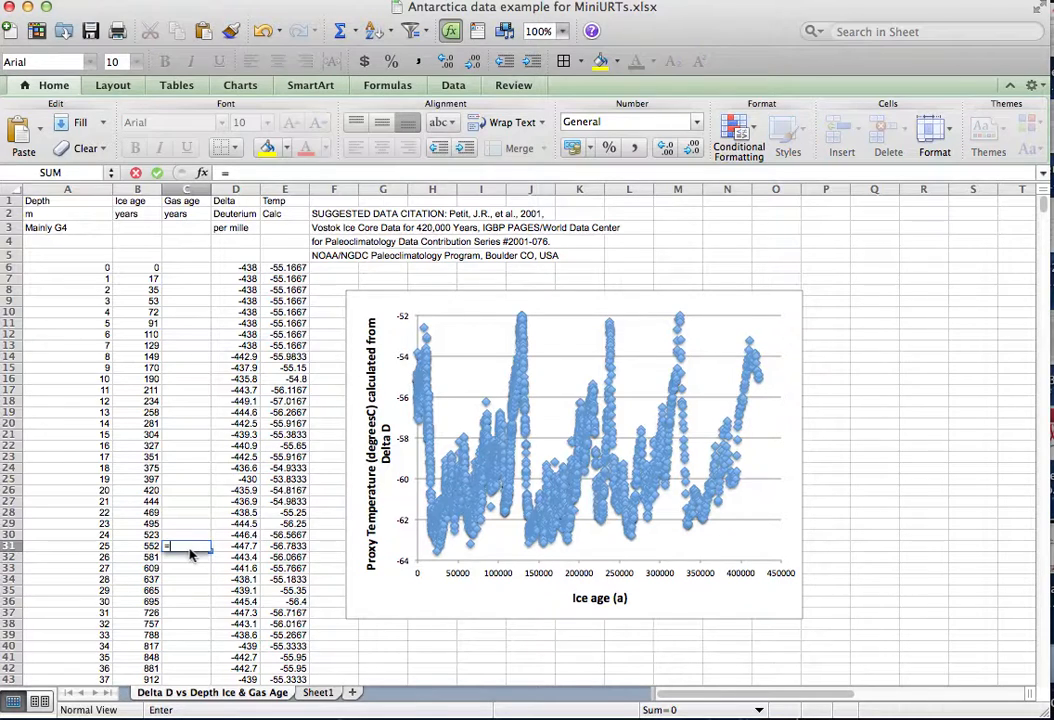
{"action": "left_click", "coordinate": [142, 546]}
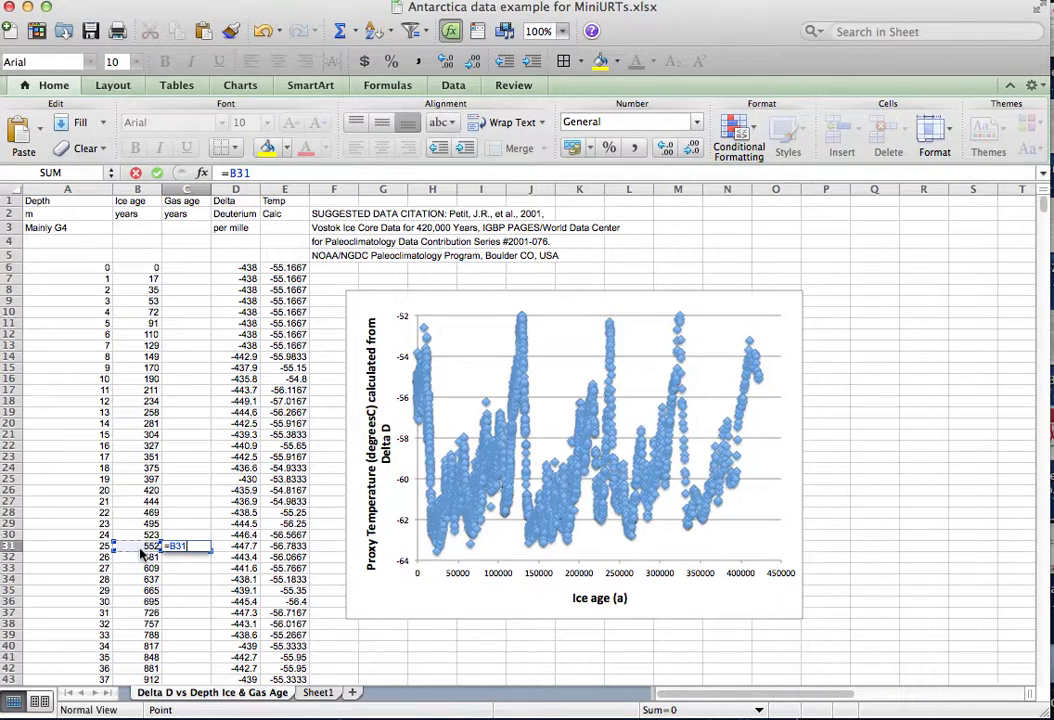
{"action": "type", "text": "/1000"}
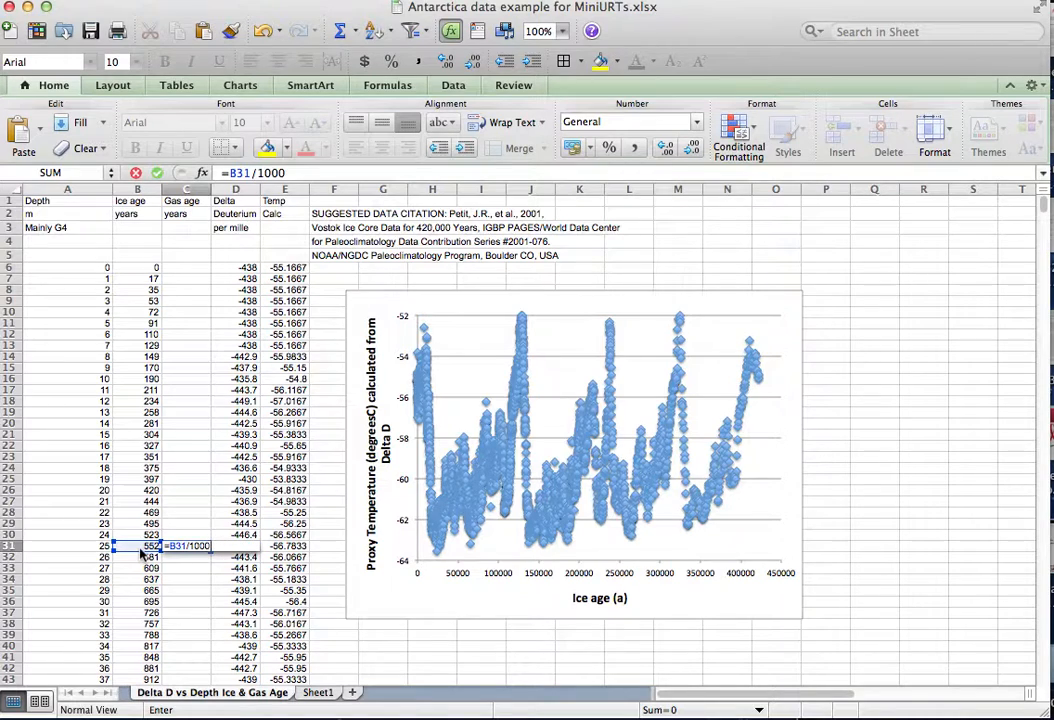
{"action": "key", "text": "Return"}
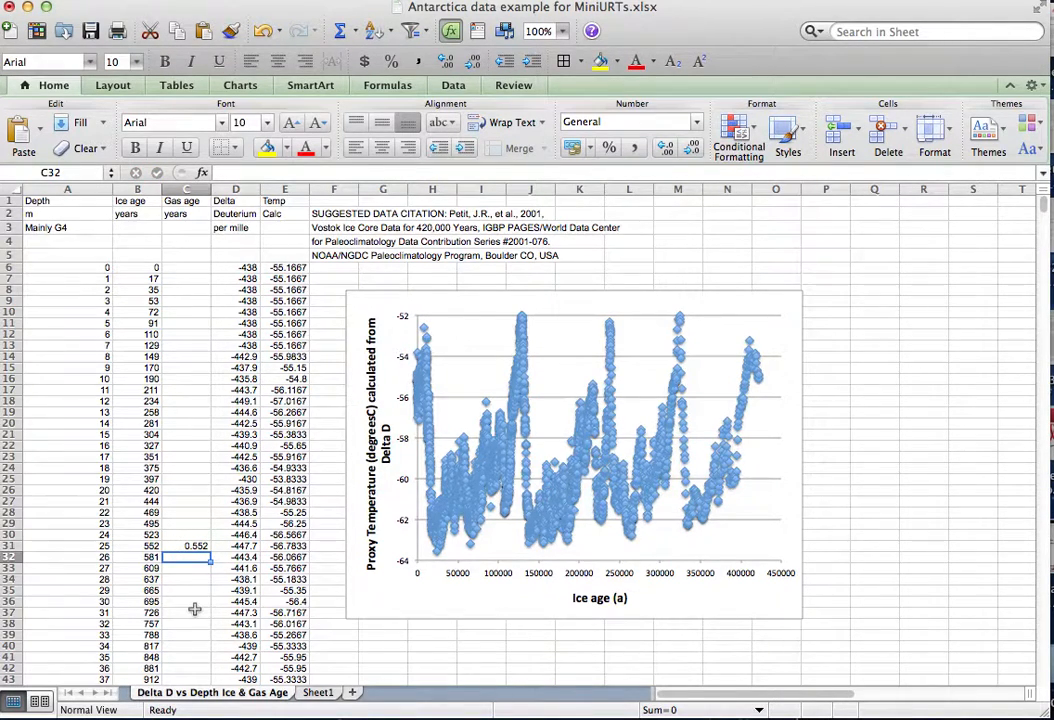
Copy the formula from C31 into cell C46.
{"action": "scroll", "coordinate": [195, 609], "scroll_direction": "down", "scroll_amount": 3}
{"action": "scroll", "coordinate": [195, 609], "scroll_direction": "down", "scroll_amount": 3}
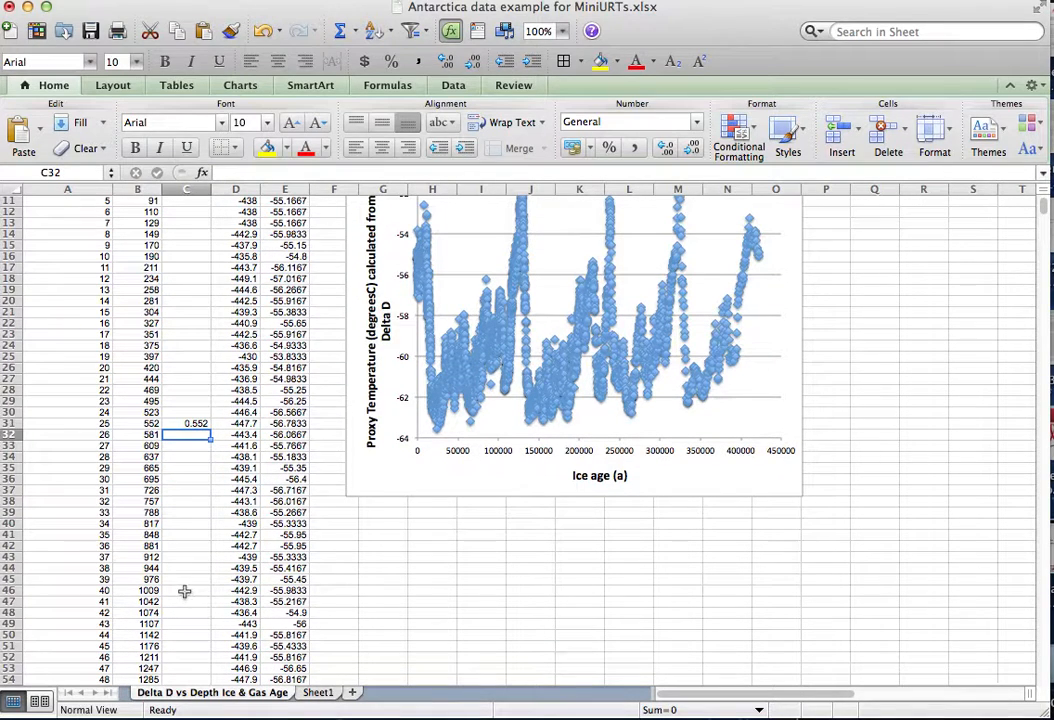
{"action": "left_click", "coordinate": [193, 423]}
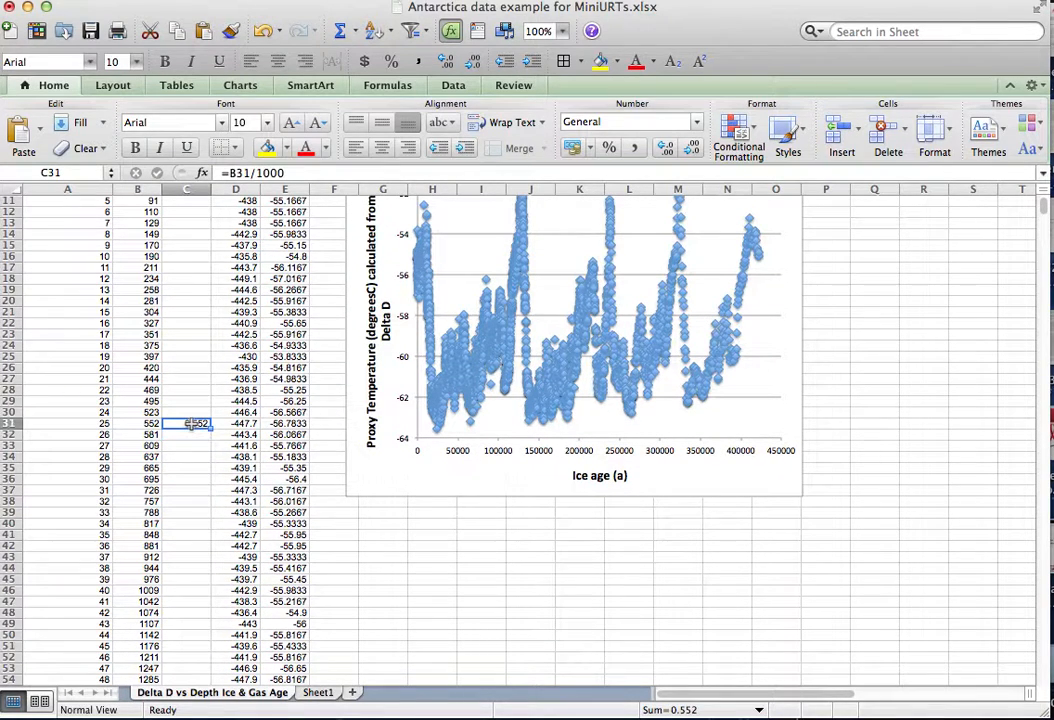
{"action": "key", "text": "super+c"}
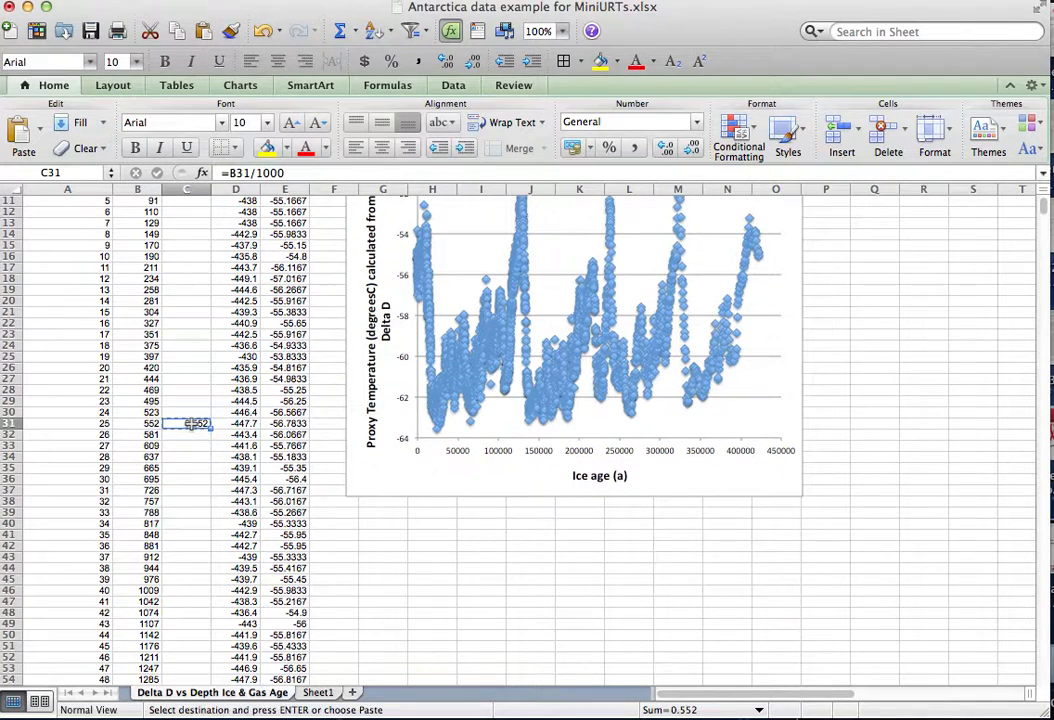
{"action": "left_click", "coordinate": [187, 589]}
{"action": "key", "text": "super+v"}
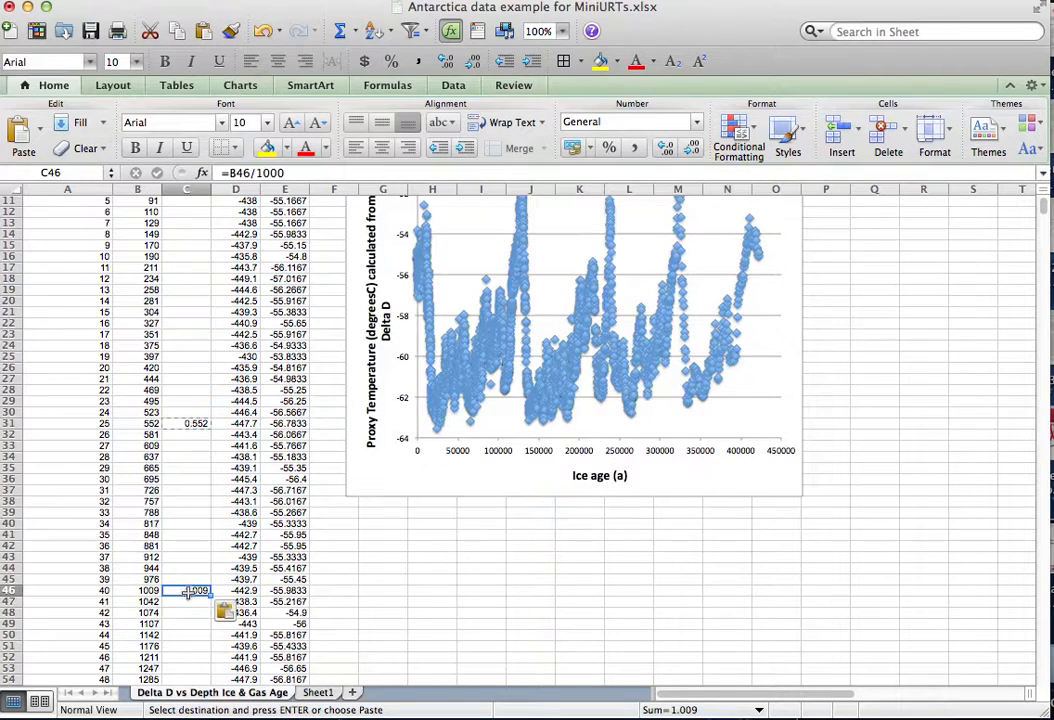
{"action": "left_click", "coordinate": [187, 623]}
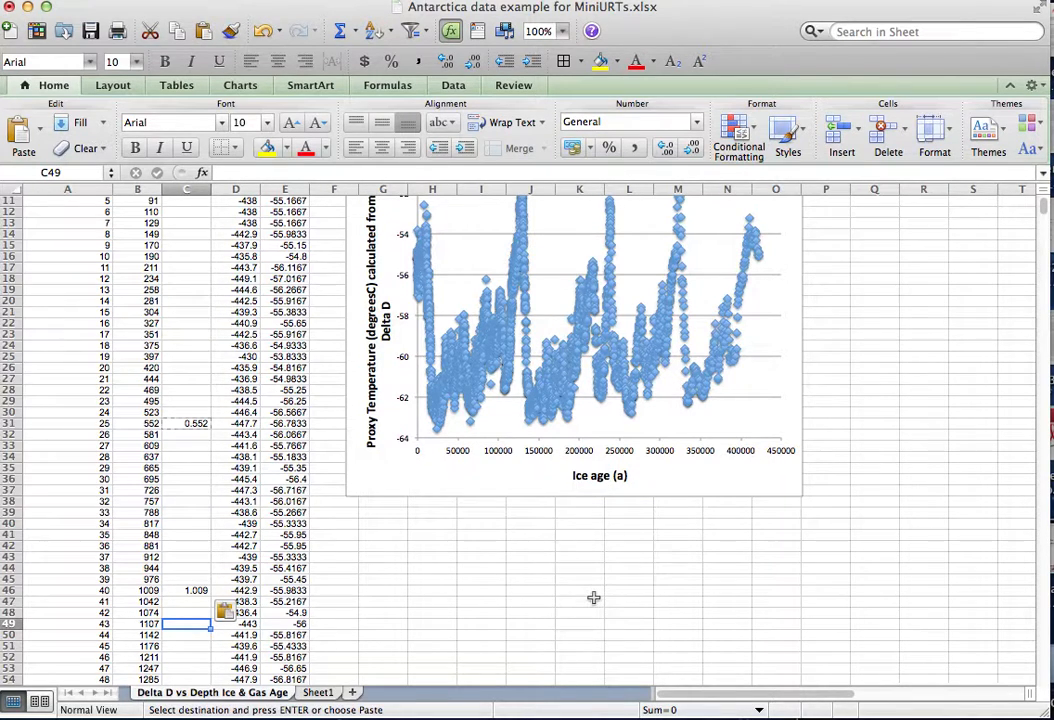
Examine the scale and number format options of the chart's horizontal axis without changing them.
{"action": "scroll", "coordinate": [594, 597], "scroll_direction": "up", "scroll_amount": 3}
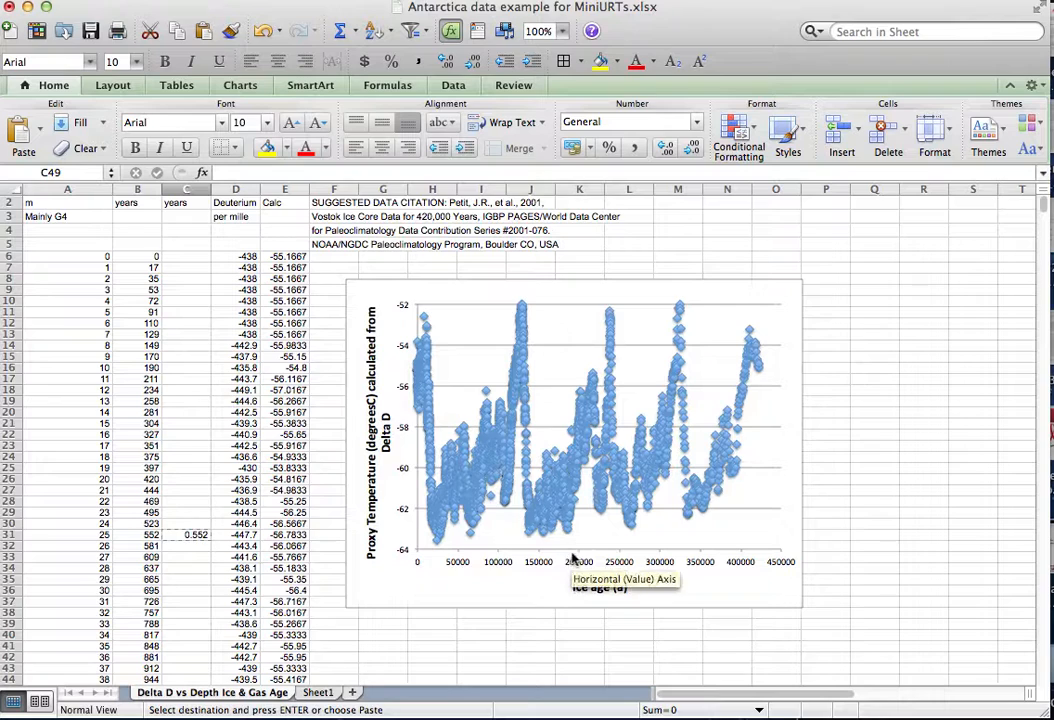
{"action": "left_click", "coordinate": [545, 598]}
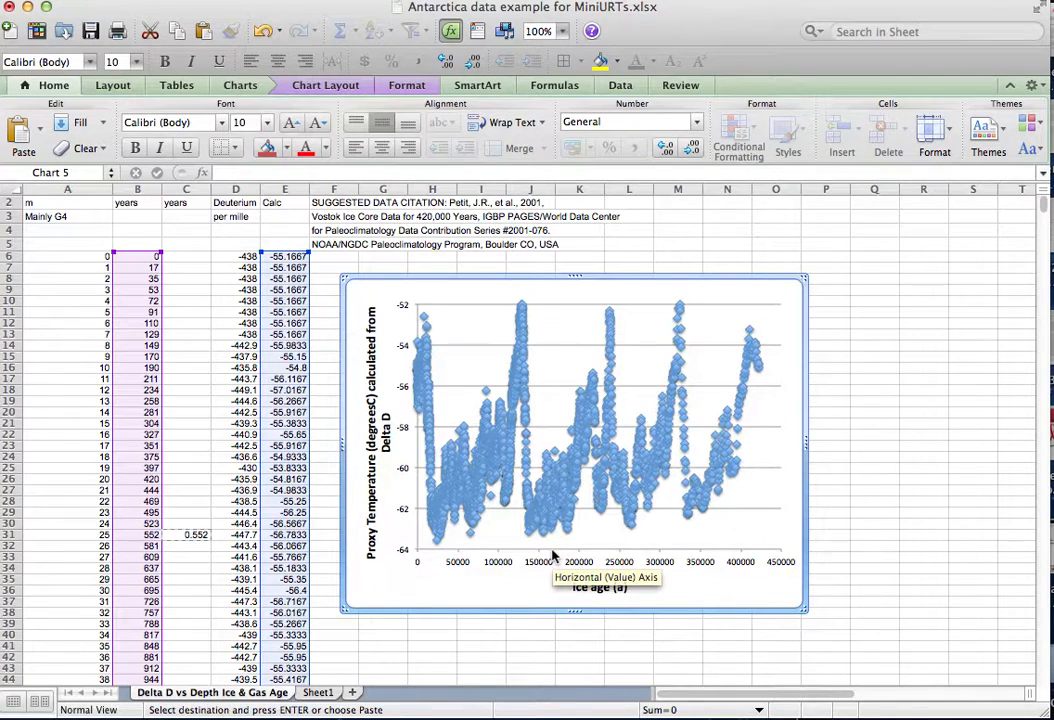
{"action": "left_click", "coordinate": [553, 556]}
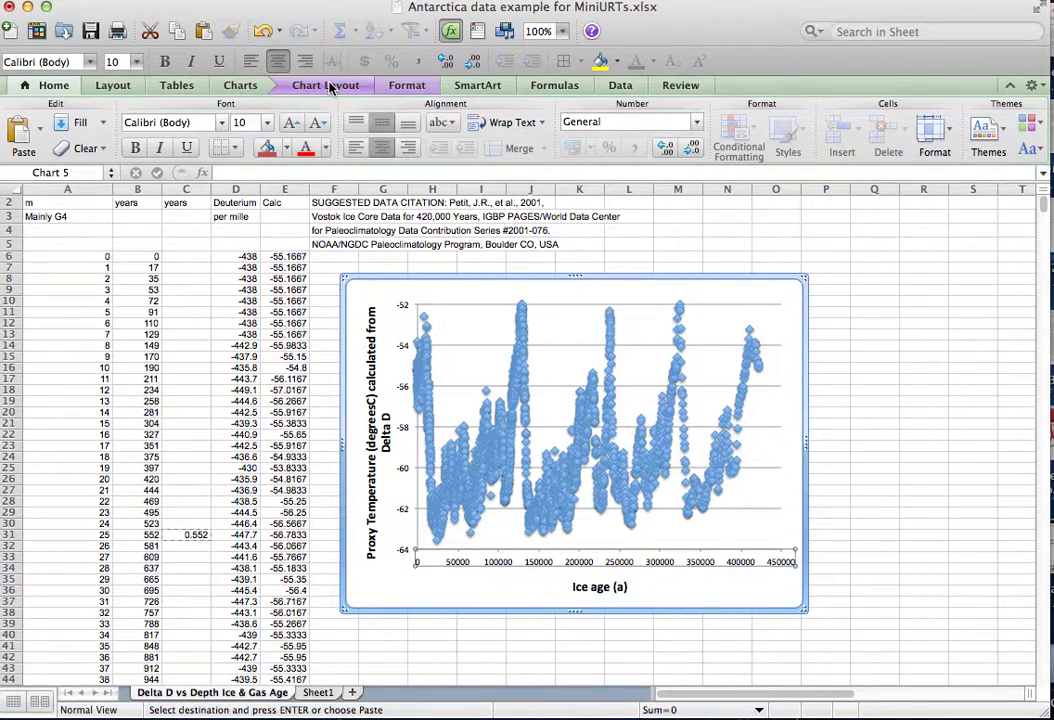
{"action": "left_click", "coordinate": [330, 88]}
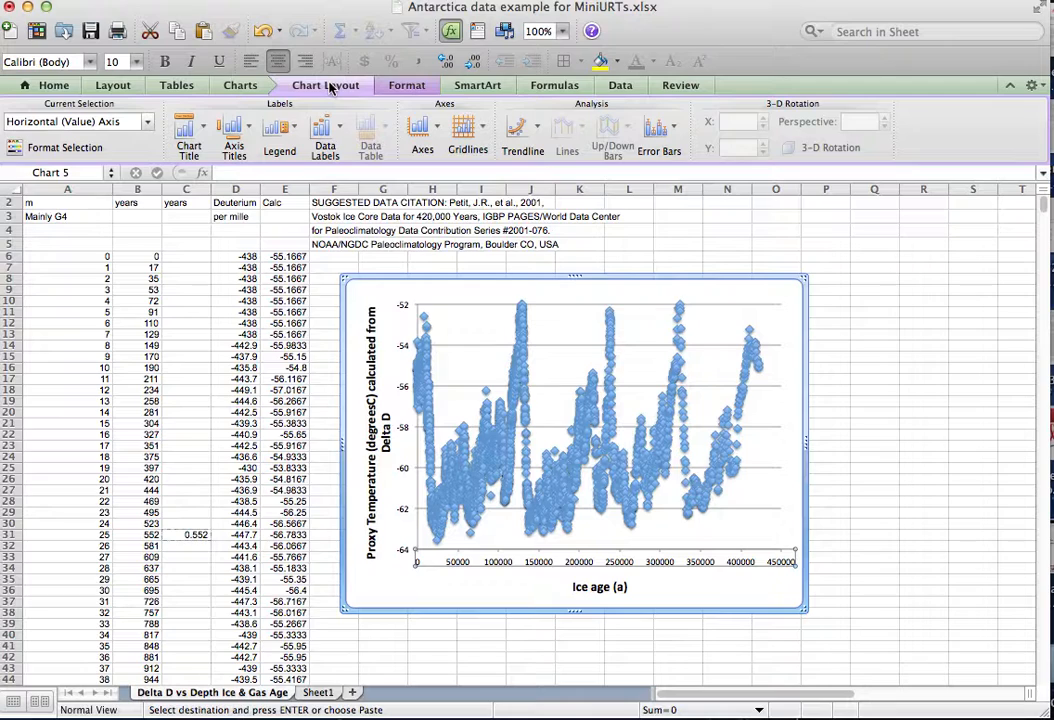
{"action": "left_click", "coordinate": [438, 127]}
{"action": "mouse_move", "coordinate": [433, 156]}
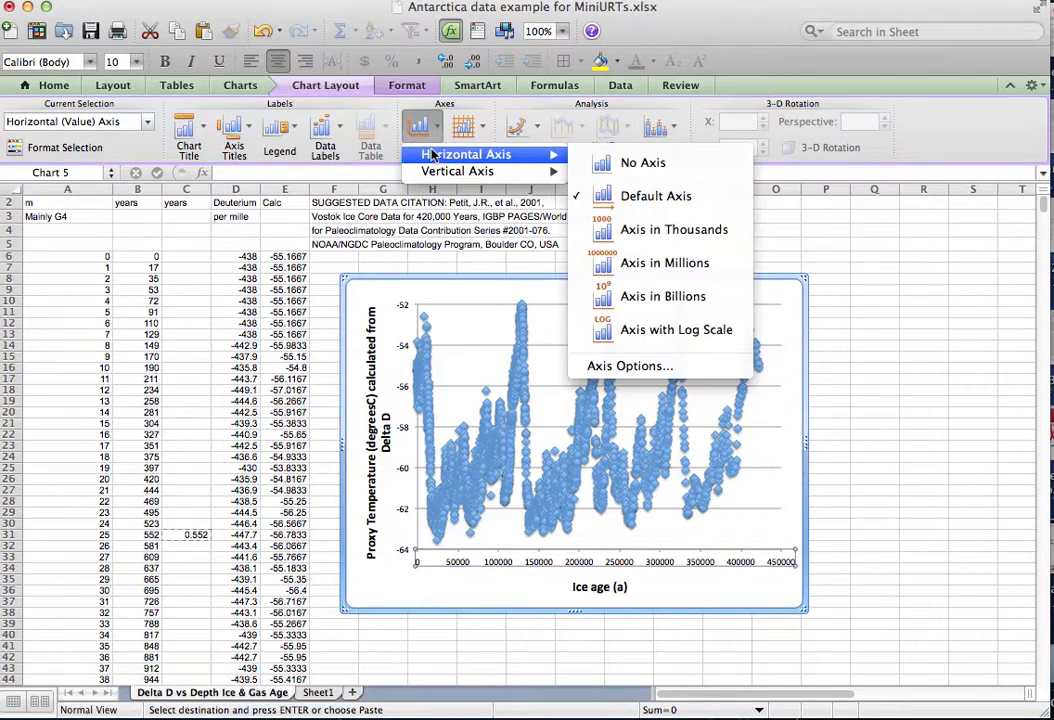
{"action": "left_click", "coordinate": [673, 368]}
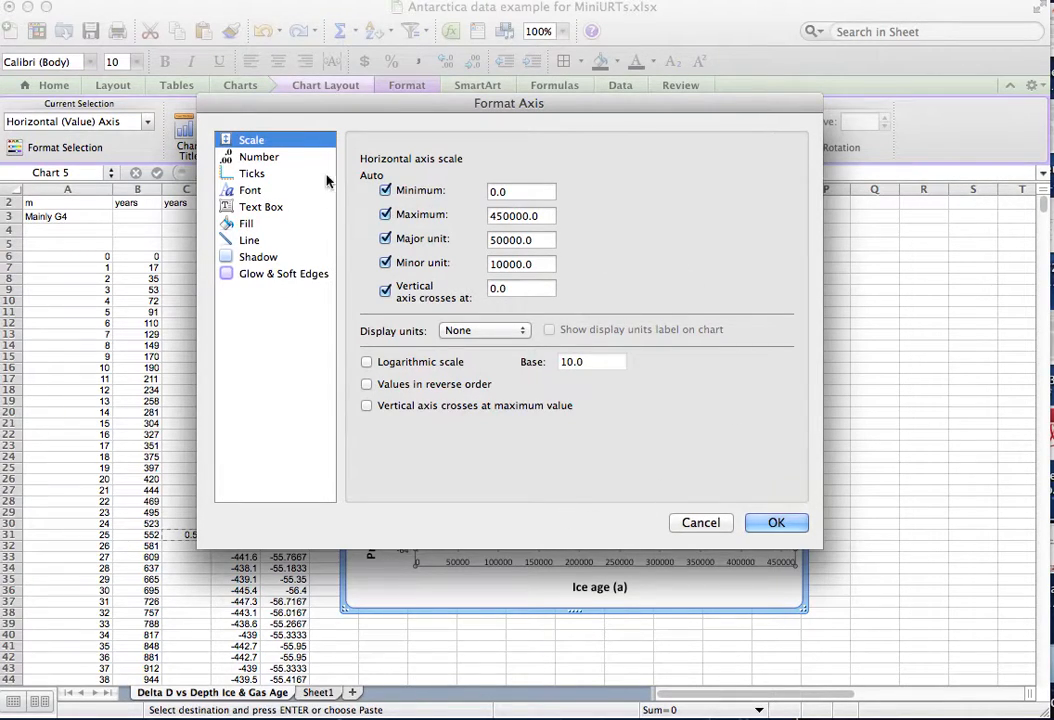
{"action": "left_click", "coordinate": [268, 160]}
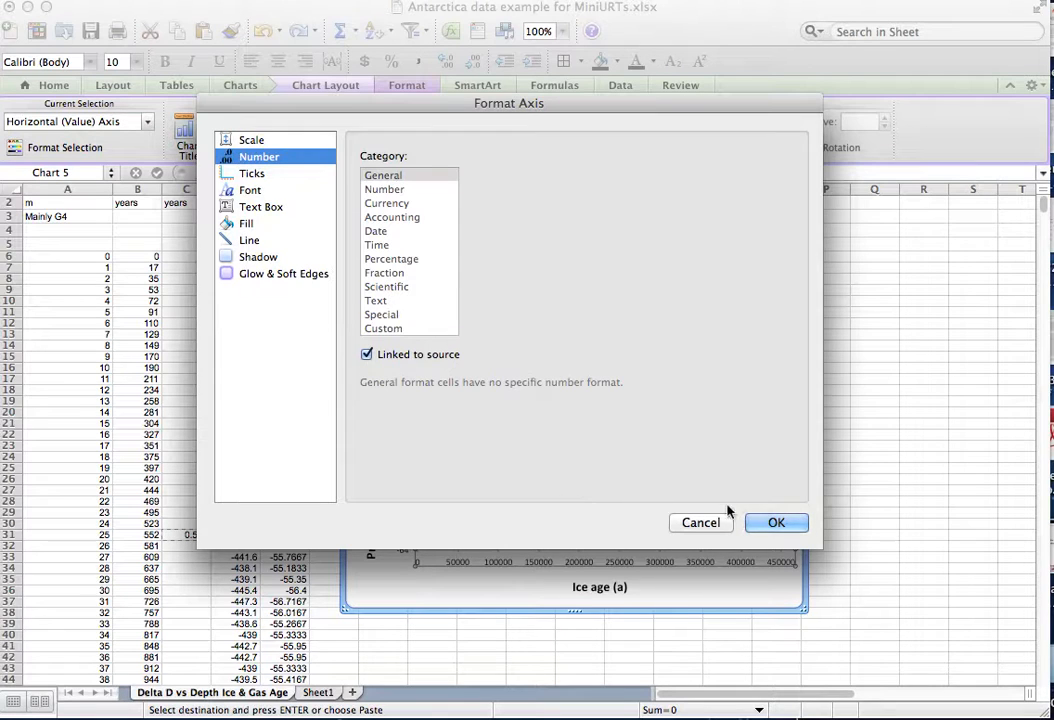
{"action": "left_click", "coordinate": [707, 528]}
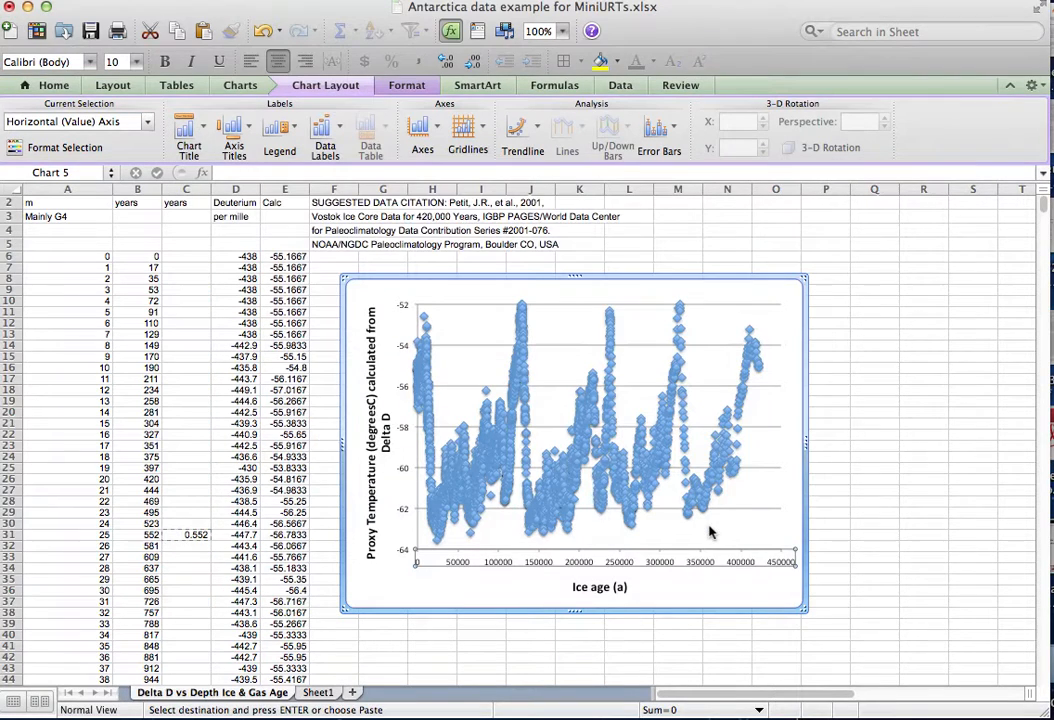
Try showing the chart's vertical temperature axis in thousands.
{"action": "left_click", "coordinate": [750, 276]}
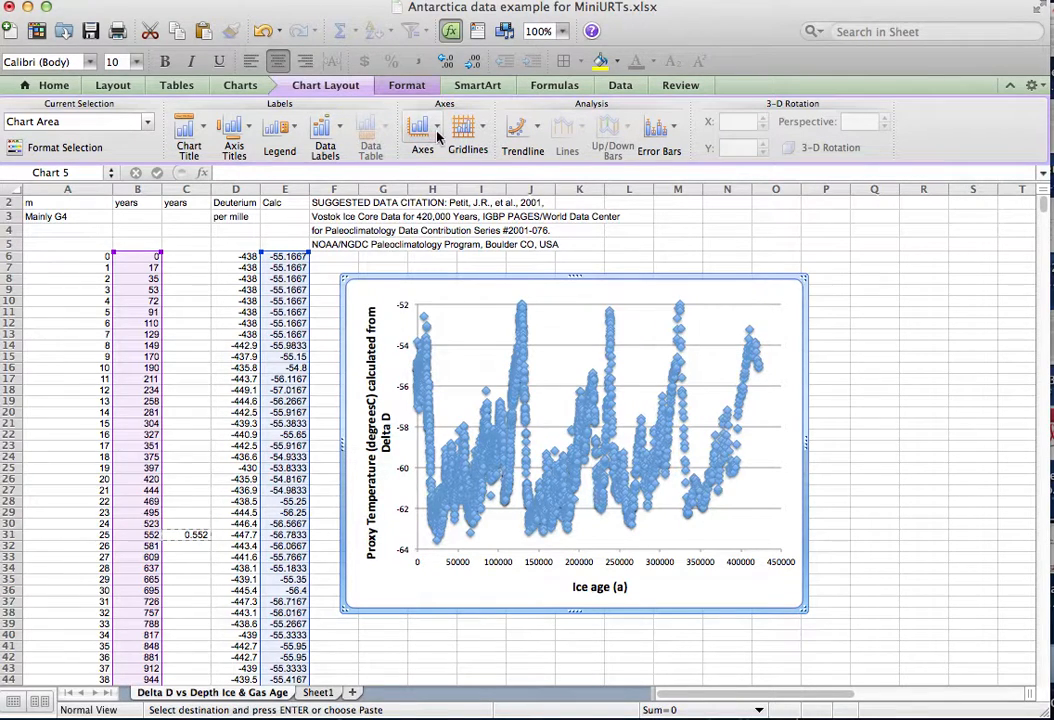
{"action": "left_click", "coordinate": [420, 128]}
{"action": "mouse_move", "coordinate": [452, 175]}
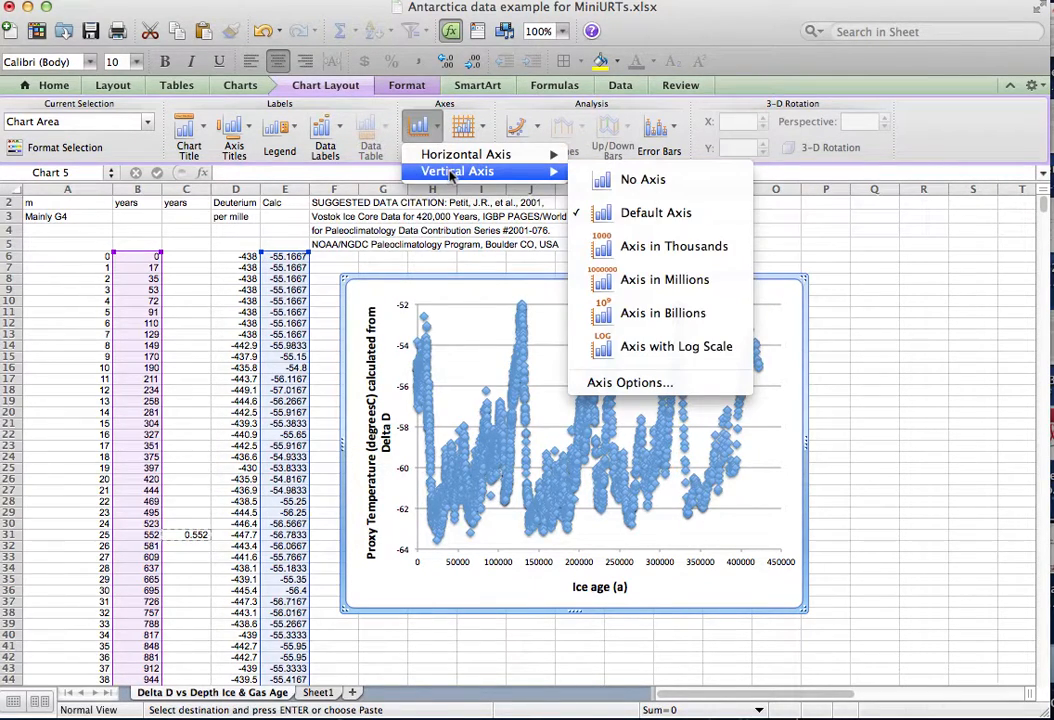
{"action": "left_click", "coordinate": [648, 254]}
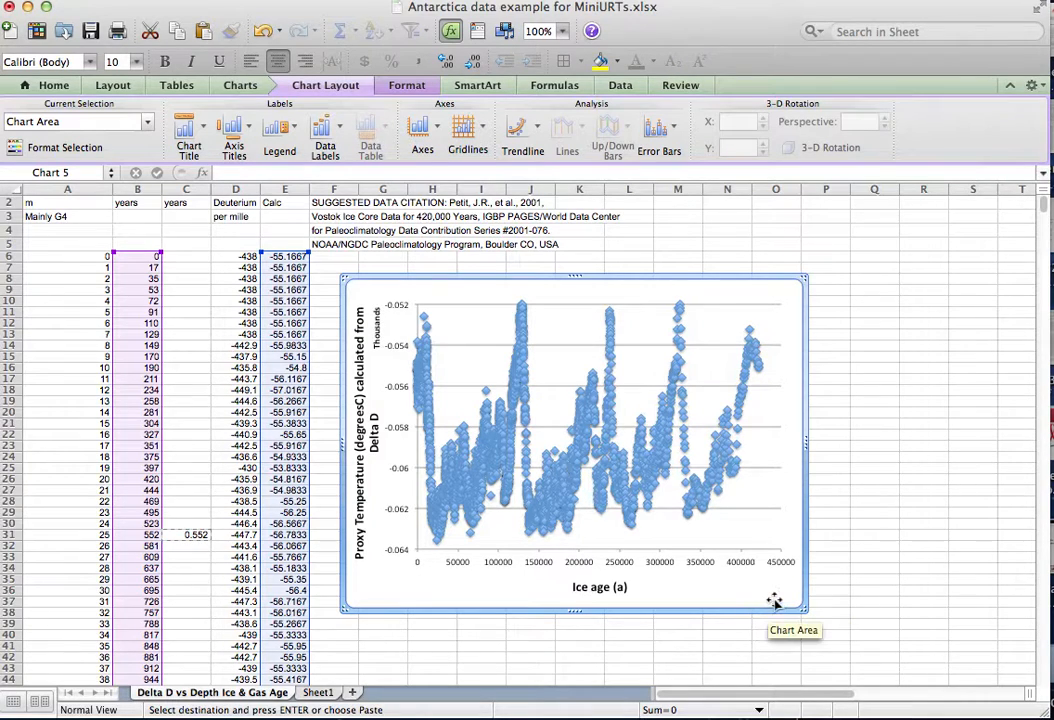
Restore the chart's vertical temperature axis to the default axis display.
{"action": "left_click", "coordinate": [661, 556]}
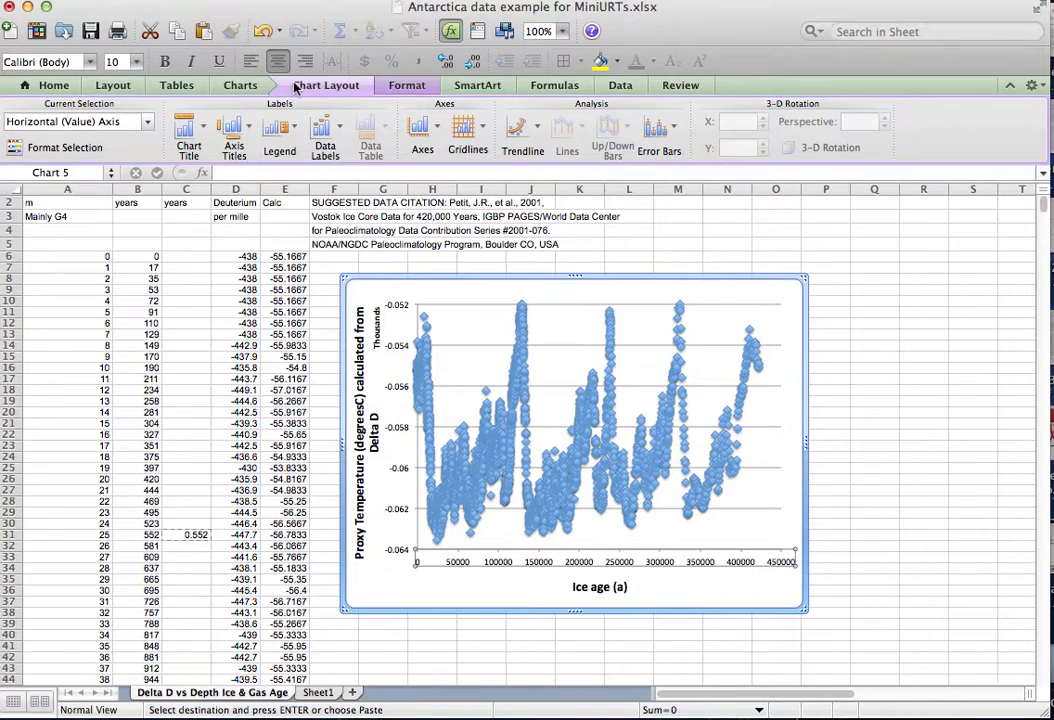
{"action": "left_click", "coordinate": [352, 88]}
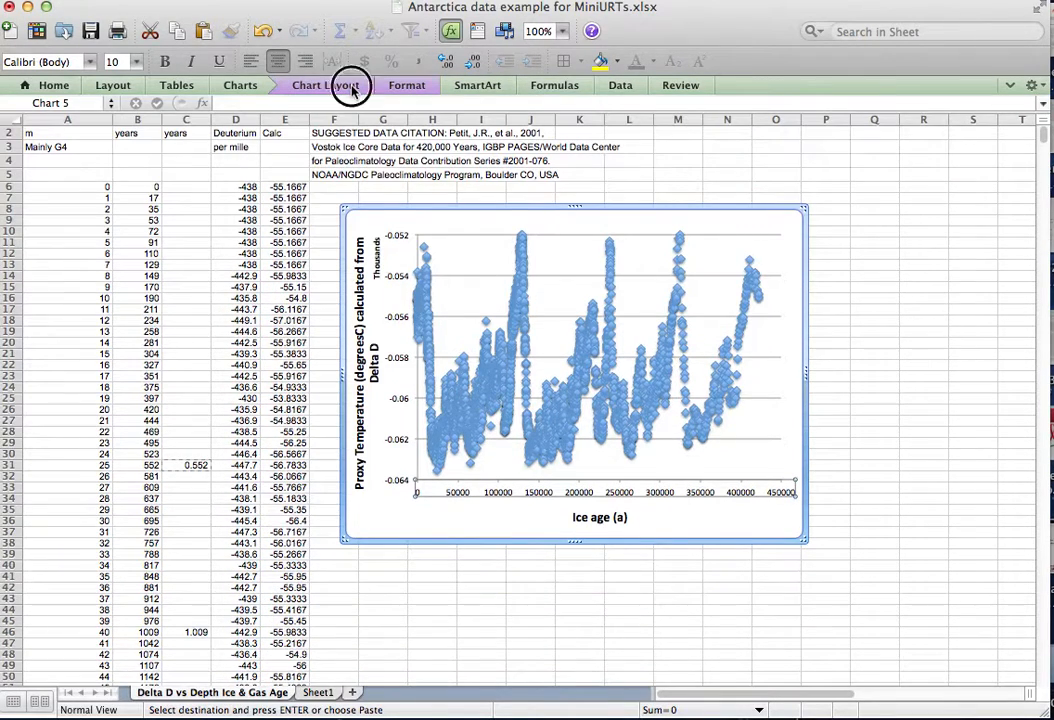
{"action": "left_click", "coordinate": [352, 88]}
{"action": "left_click", "coordinate": [437, 138]}
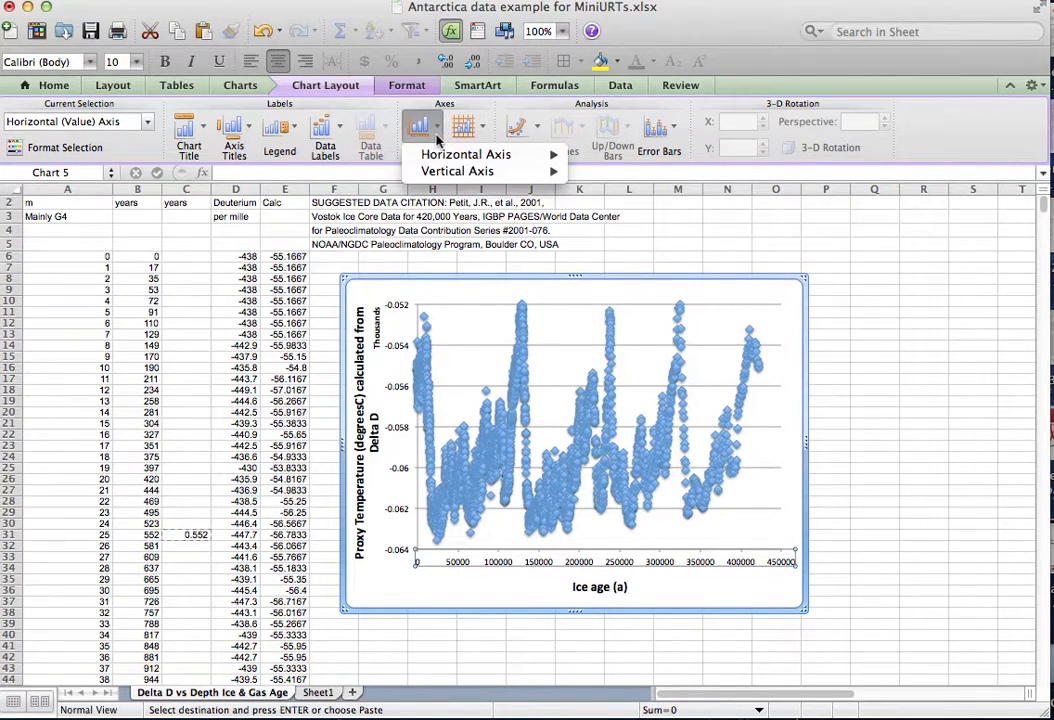
{"action": "mouse_move", "coordinate": [439, 158]}
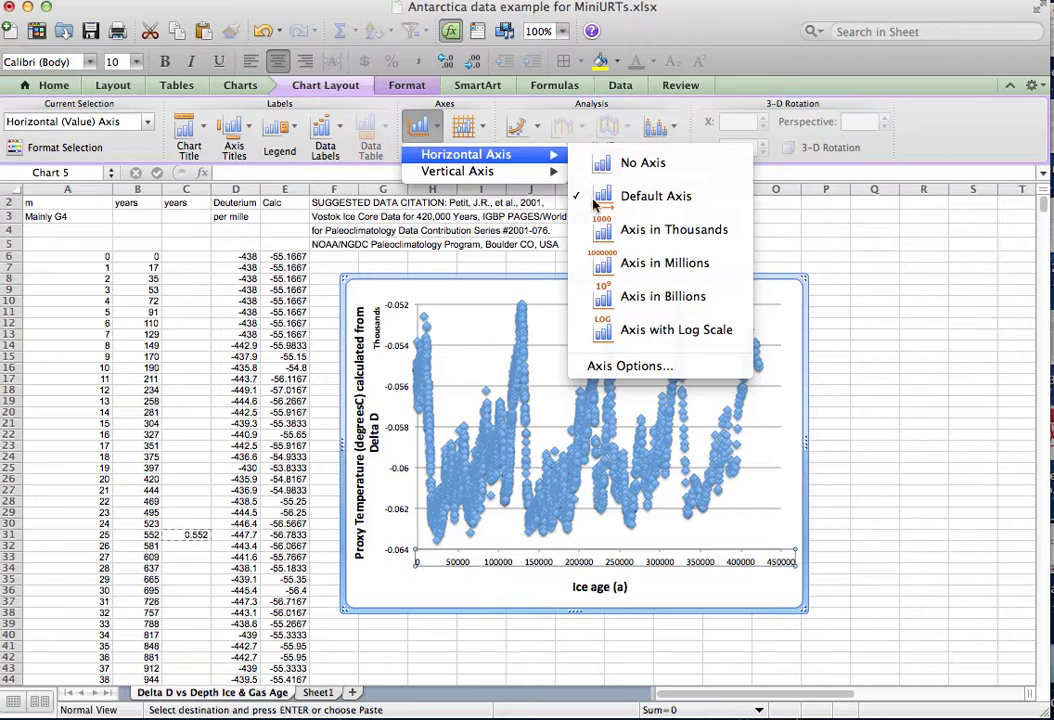
{"action": "mouse_move", "coordinate": [519, 177]}
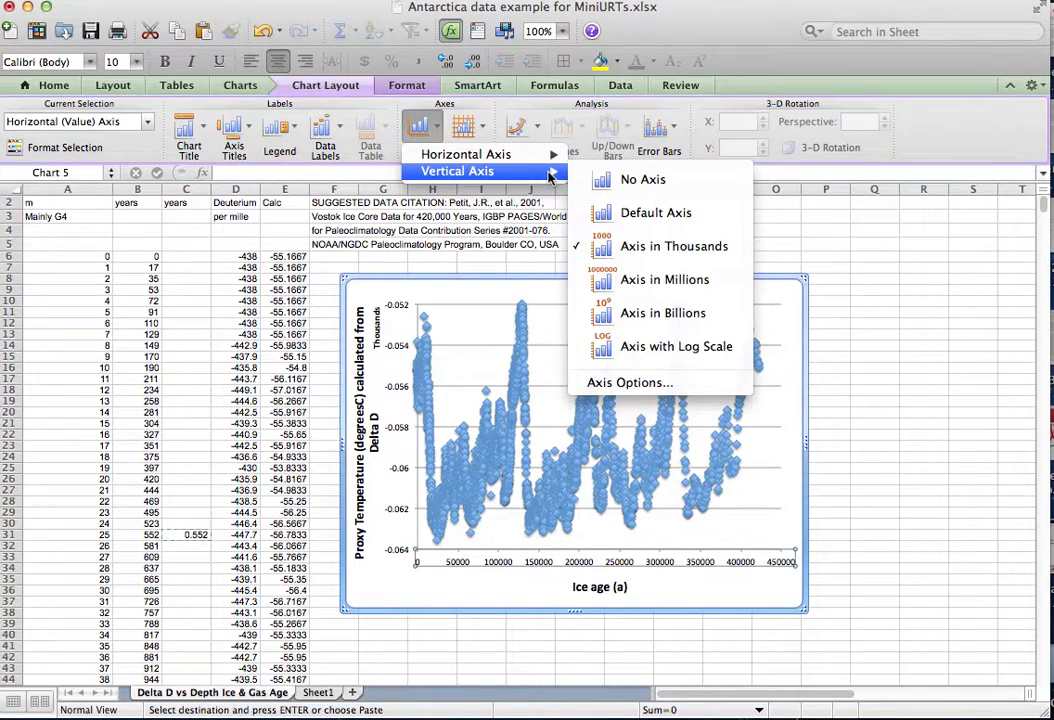
{"action": "left_click", "coordinate": [678, 222]}
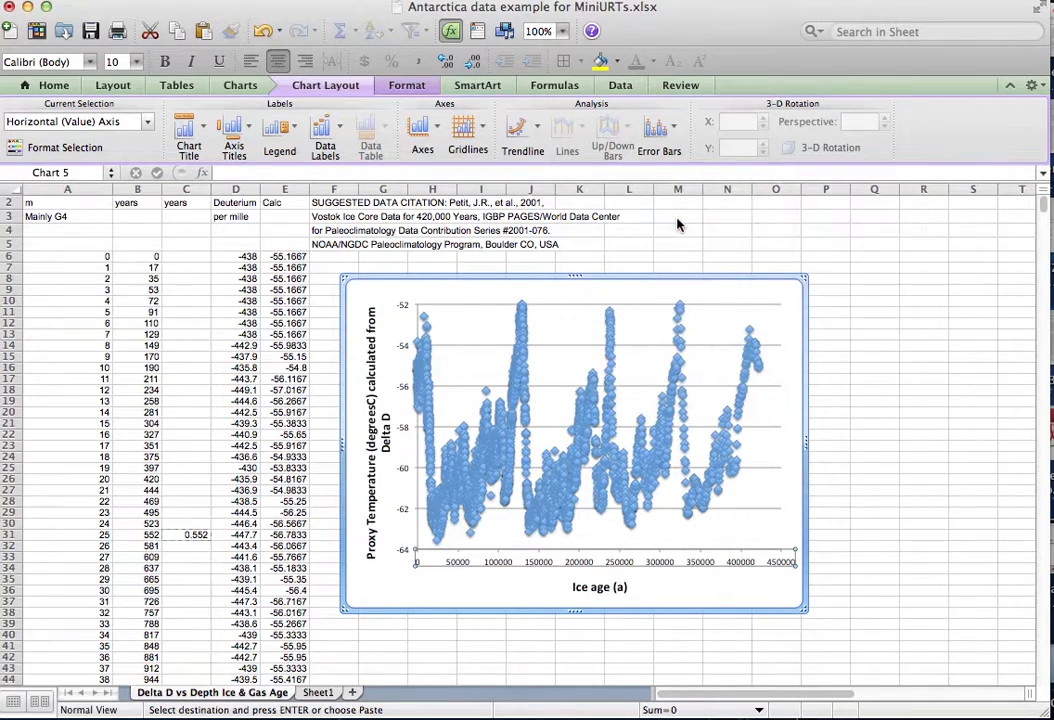
Show the chart's horizontal ice age axis in thousands and delete its "Thousands" unit label.
{"action": "left_click", "coordinate": [437, 140]}
{"action": "mouse_move", "coordinate": [520, 155]}
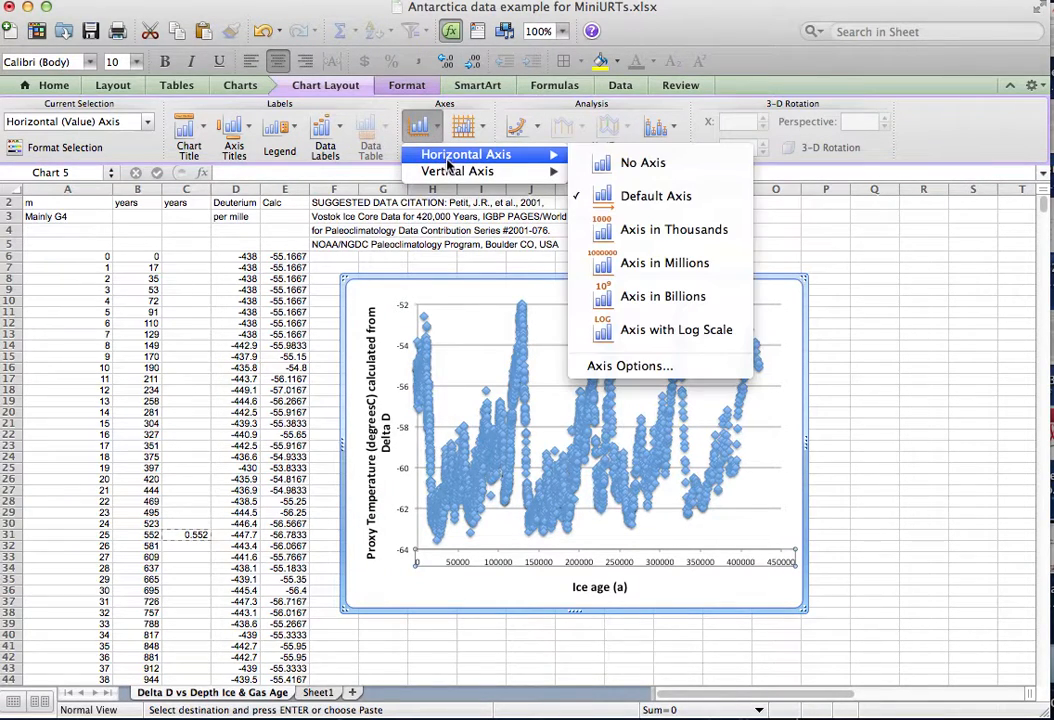
{"action": "left_click", "coordinate": [705, 232]}
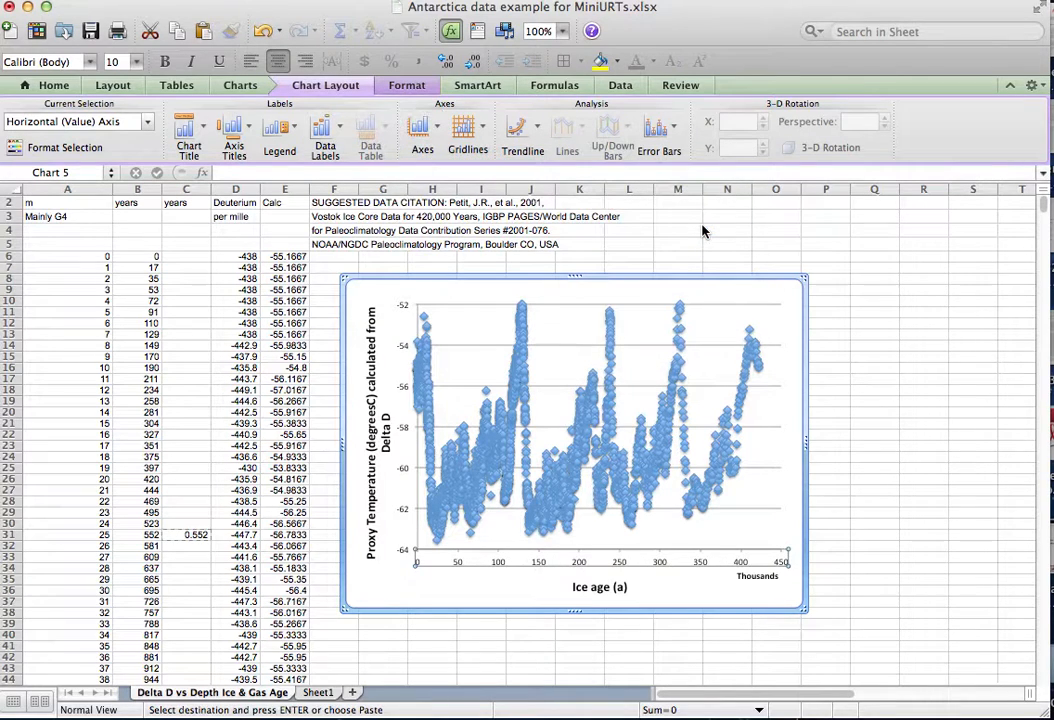
{"action": "left_click", "coordinate": [757, 641]}
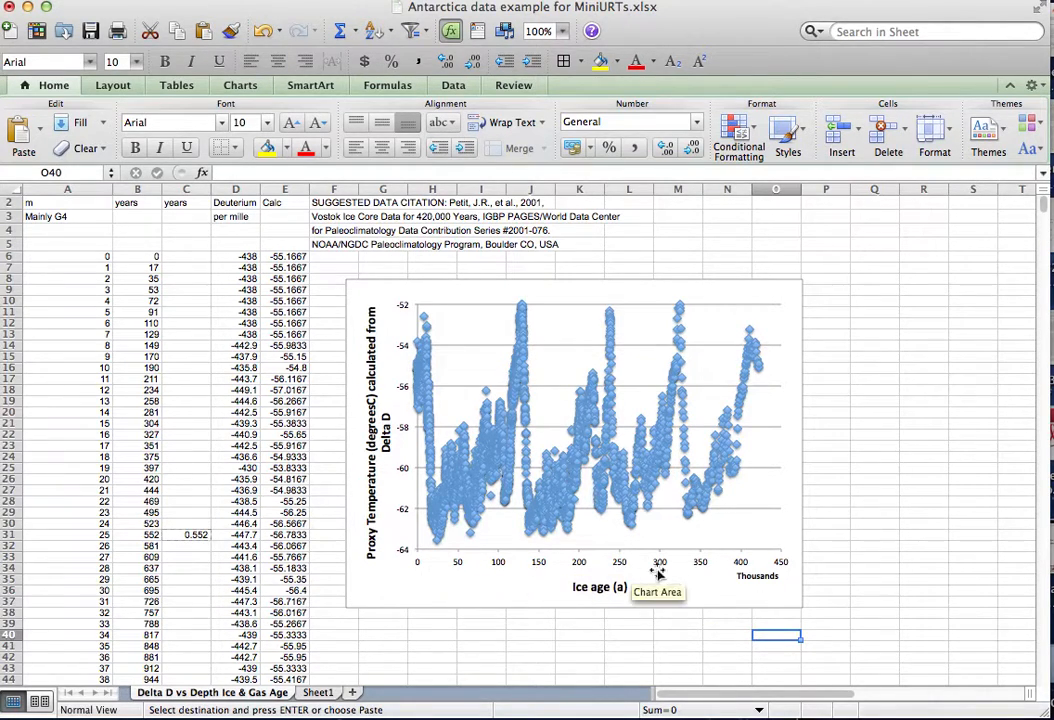
{"action": "left_click", "coordinate": [759, 578]}
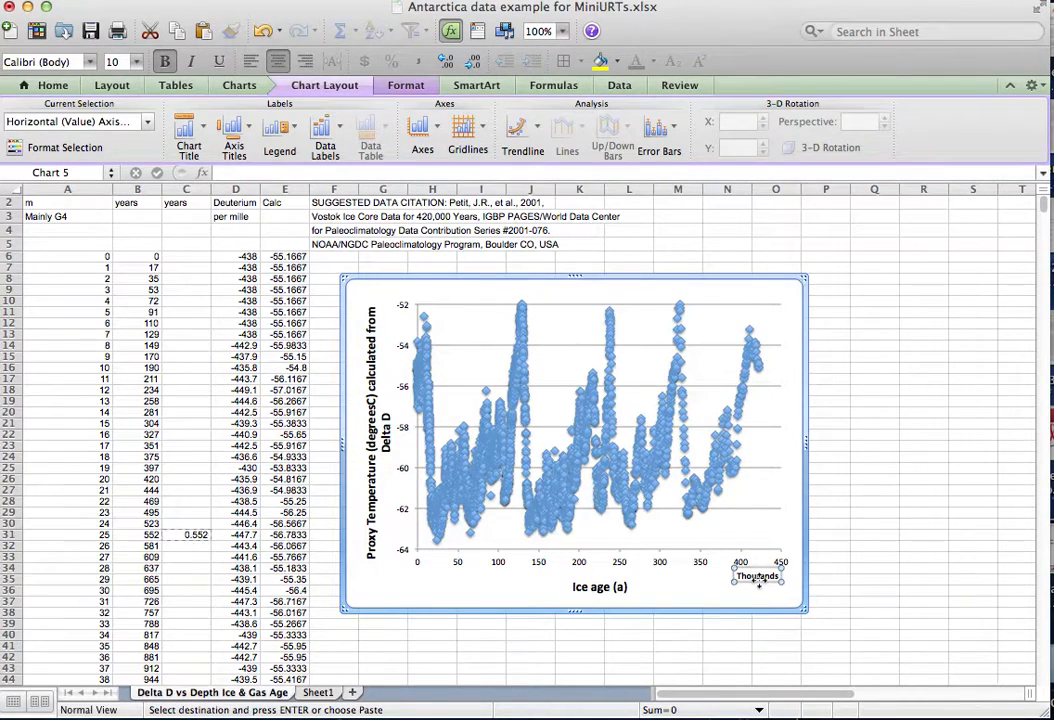
{"action": "key", "text": "Delete"}
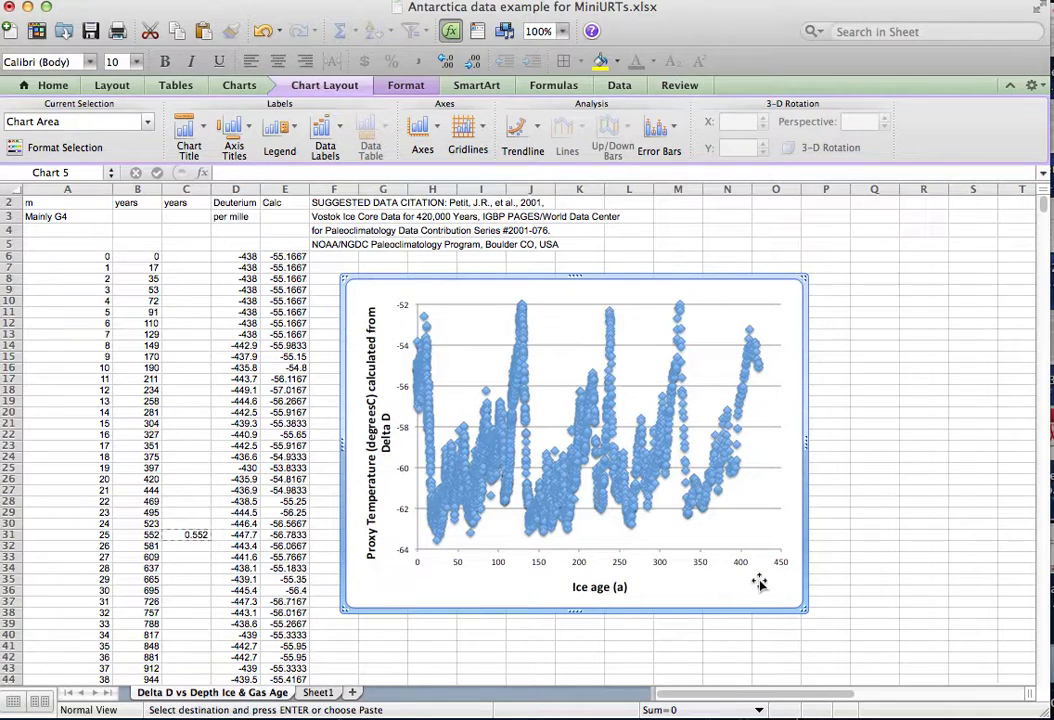
Change the unit in the horizontal axis title so that it reads "Ice age (ka)".
{"action": "left_click", "coordinate": [602, 588]}
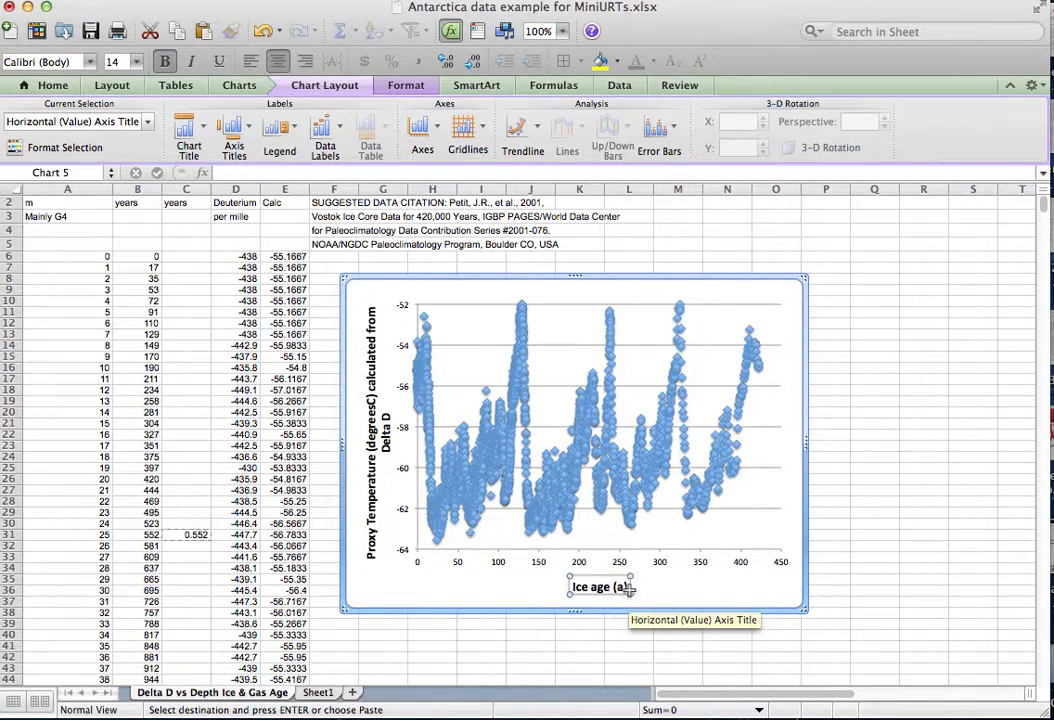
{"action": "left_click", "coordinate": [619, 587]}
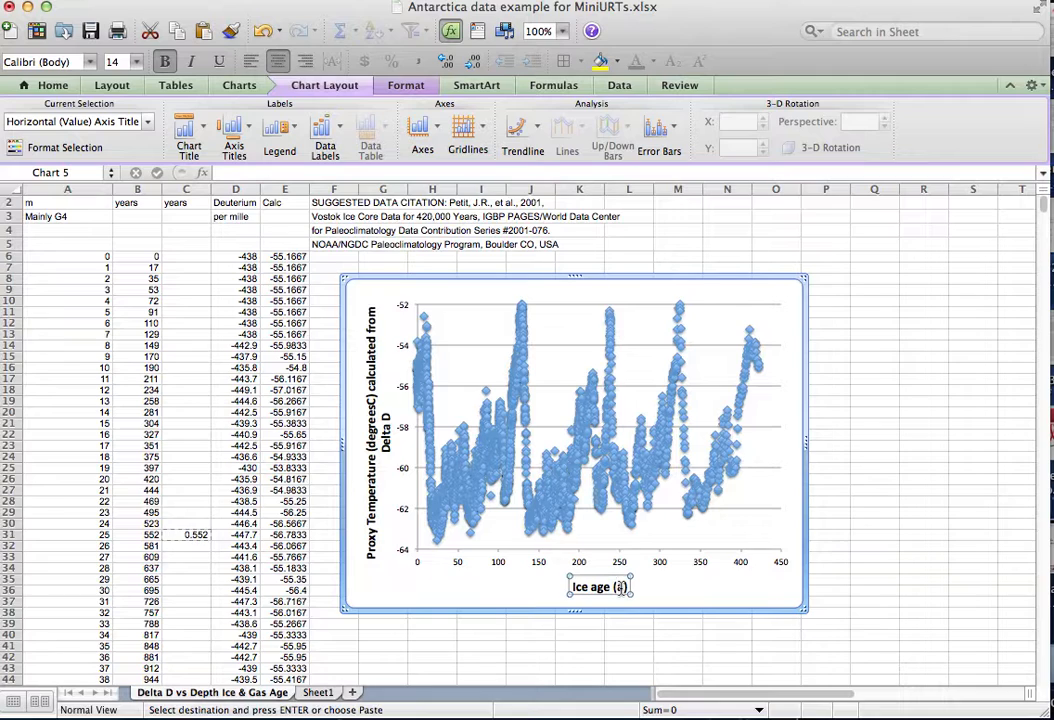
{"action": "type", "text": "ka"}
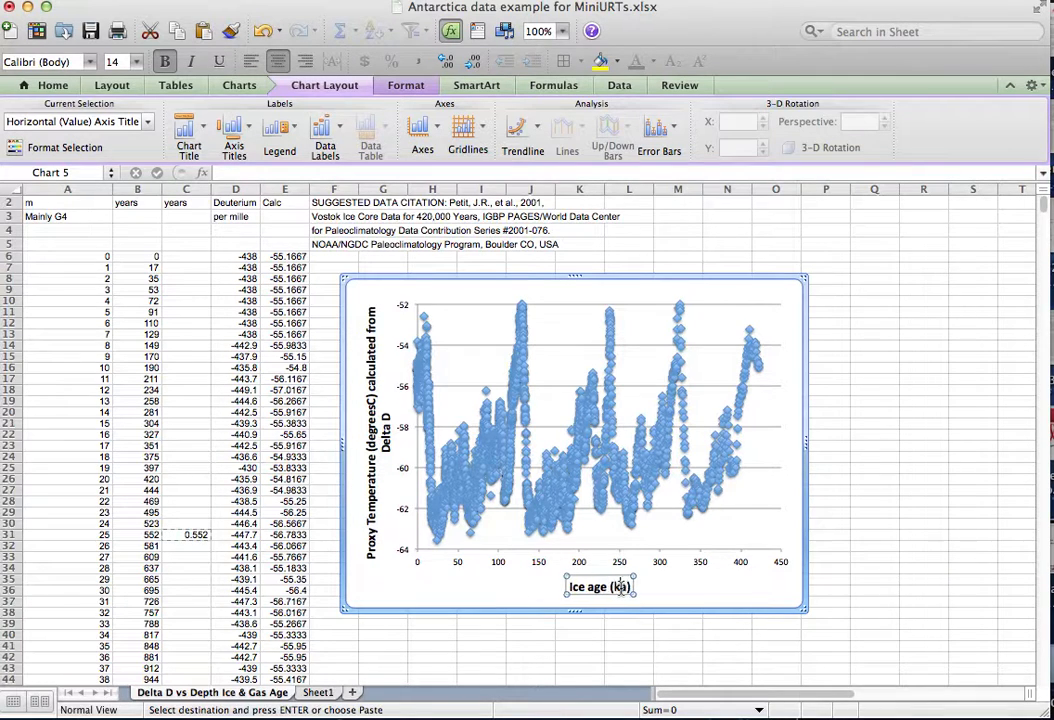
{"action": "left_click", "coordinate": [868, 583]}
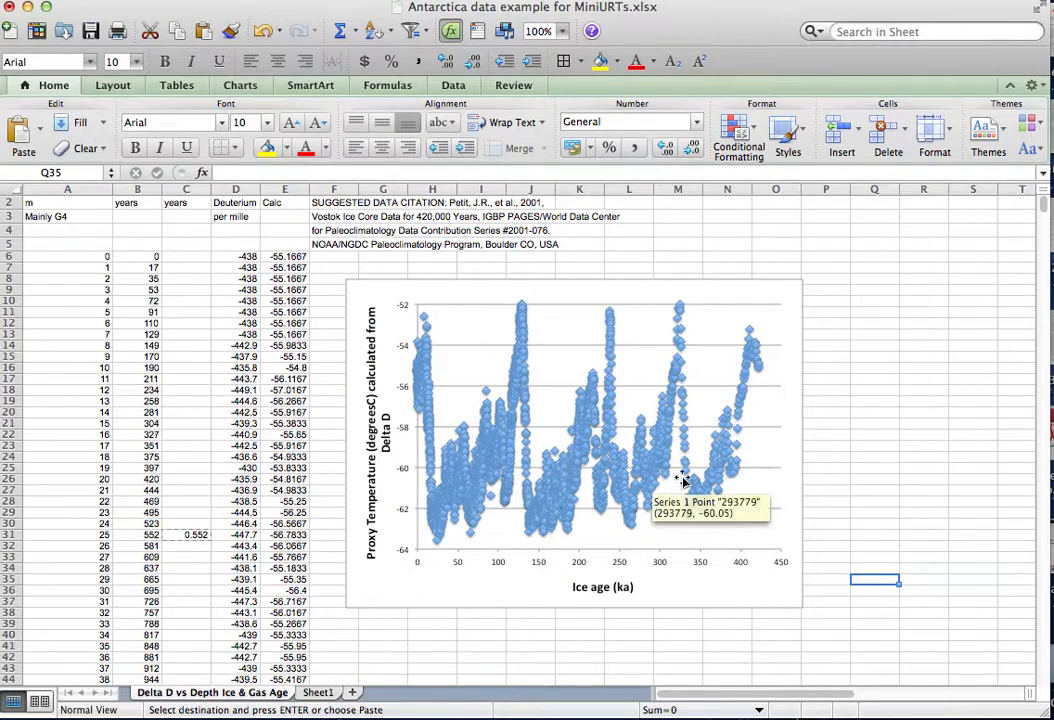
{"action": "right_click", "coordinate": [566, 492]}
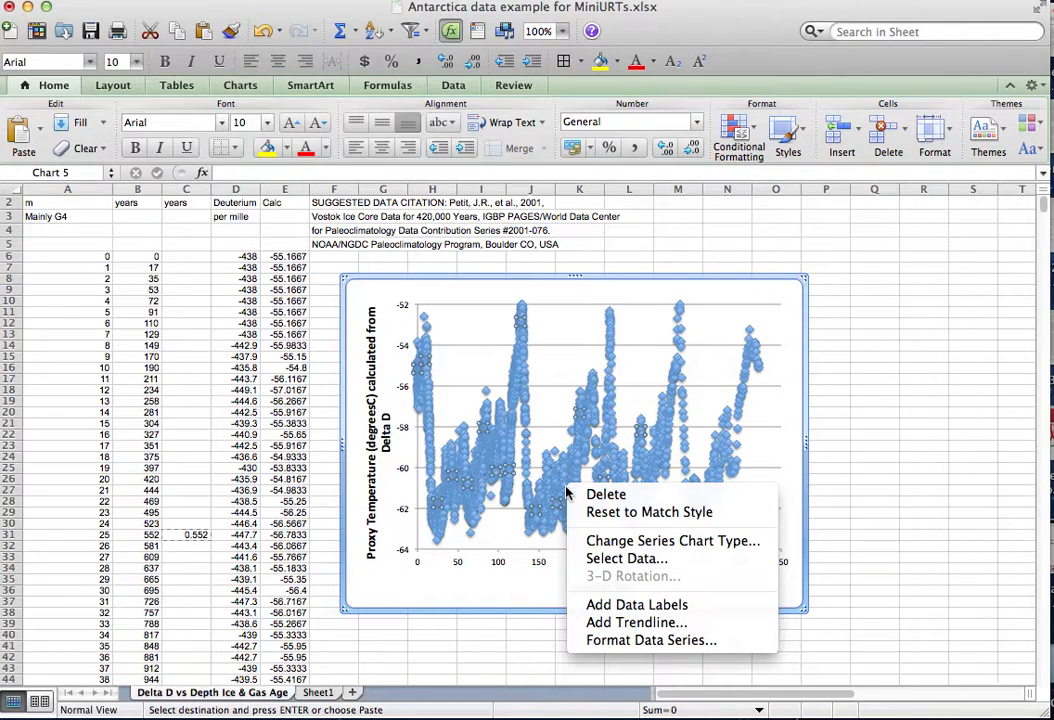
{"action": "left_click", "coordinate": [871, 457]}
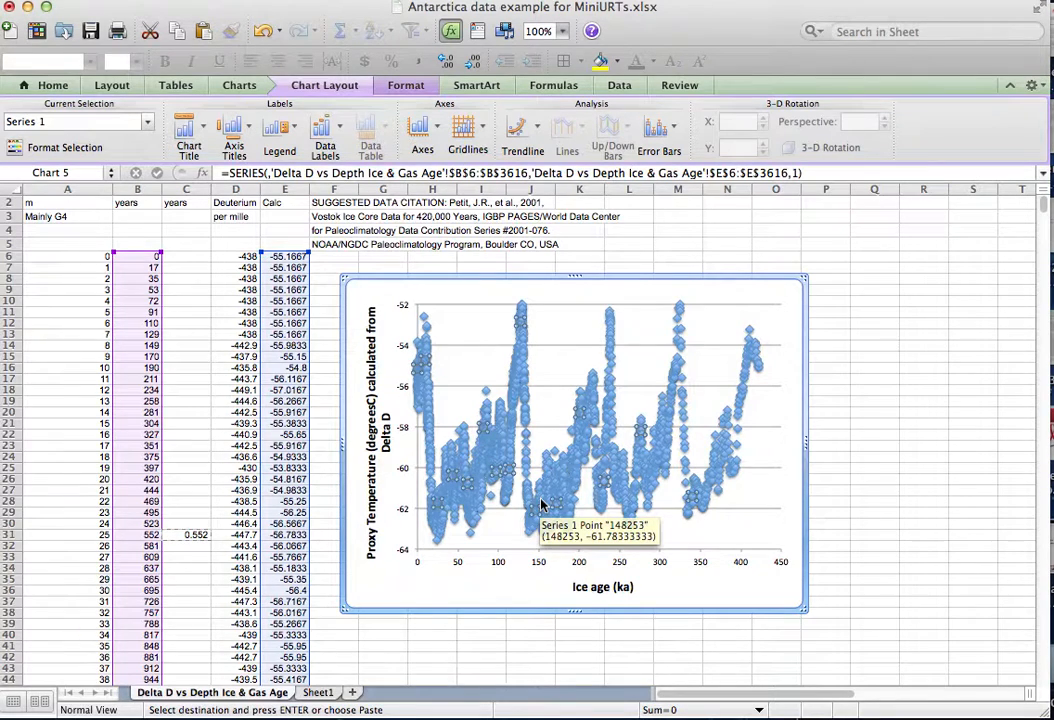
{"action": "left_click", "coordinate": [340, 128]}
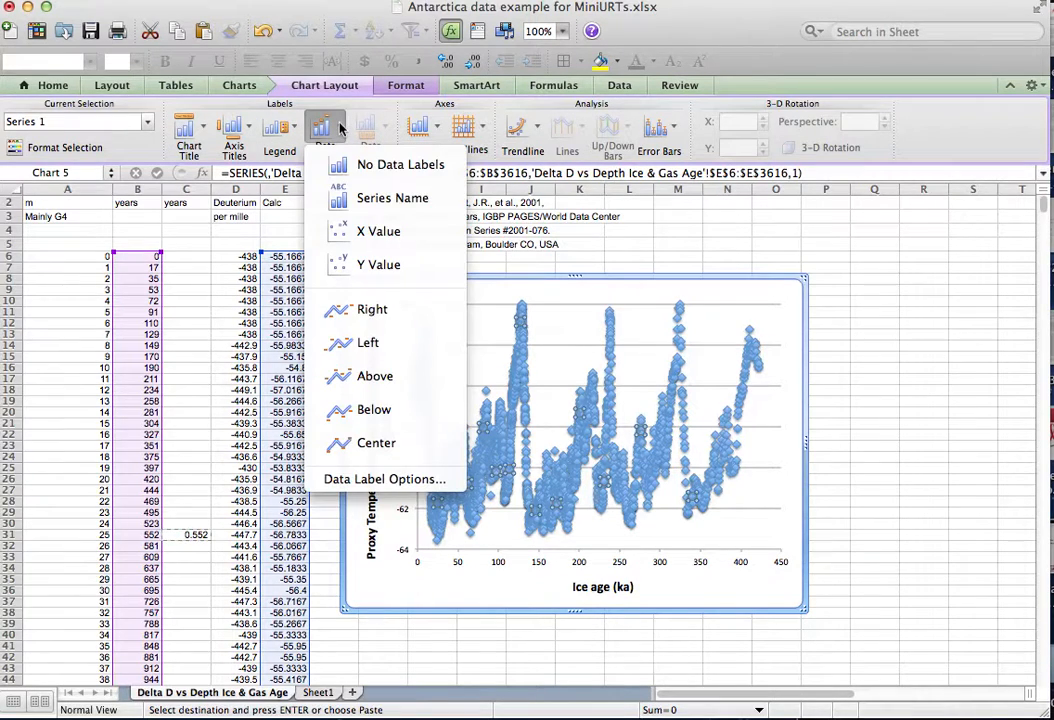
{"action": "left_click", "coordinate": [420, 93]}
{"action": "left_click", "coordinate": [420, 93]}
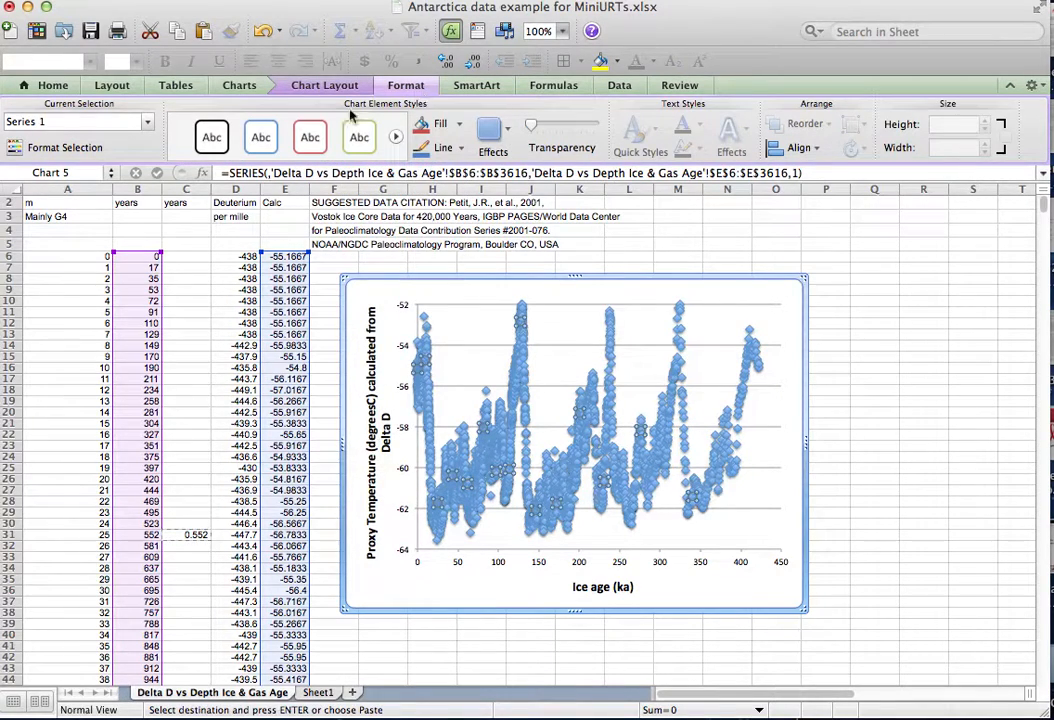
Change the plotted data series' markers to the X style with size 6.
{"action": "left_click_drag", "start_coordinate": [130, 15], "coordinate": [165, 120]}
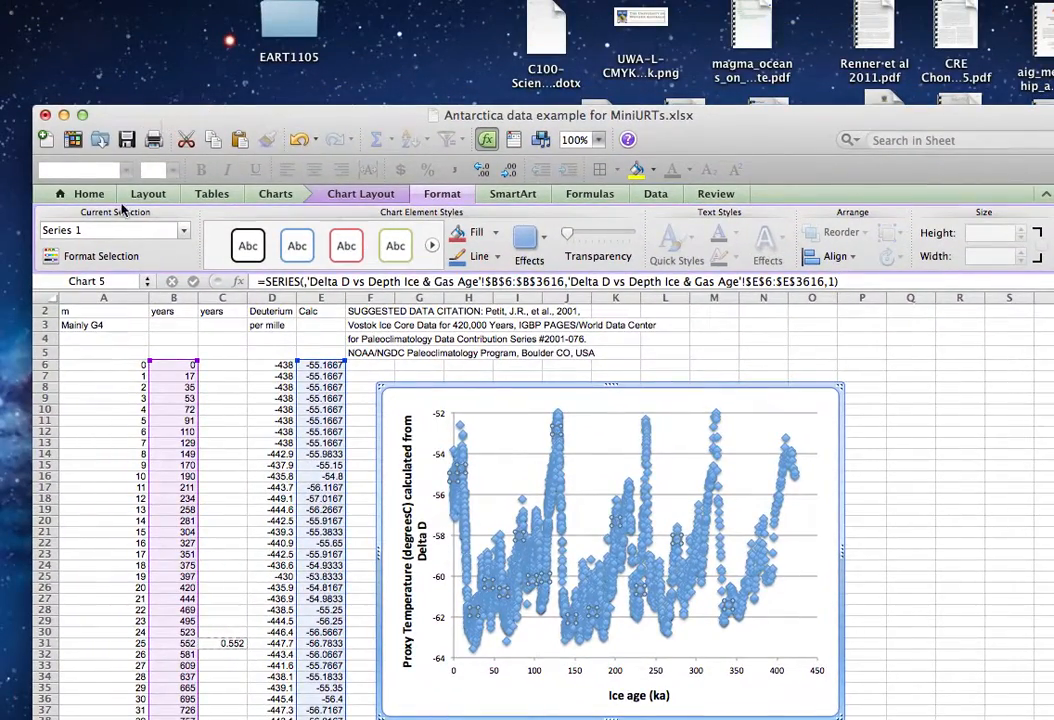
{"action": "left_click", "coordinate": [101, 256]}
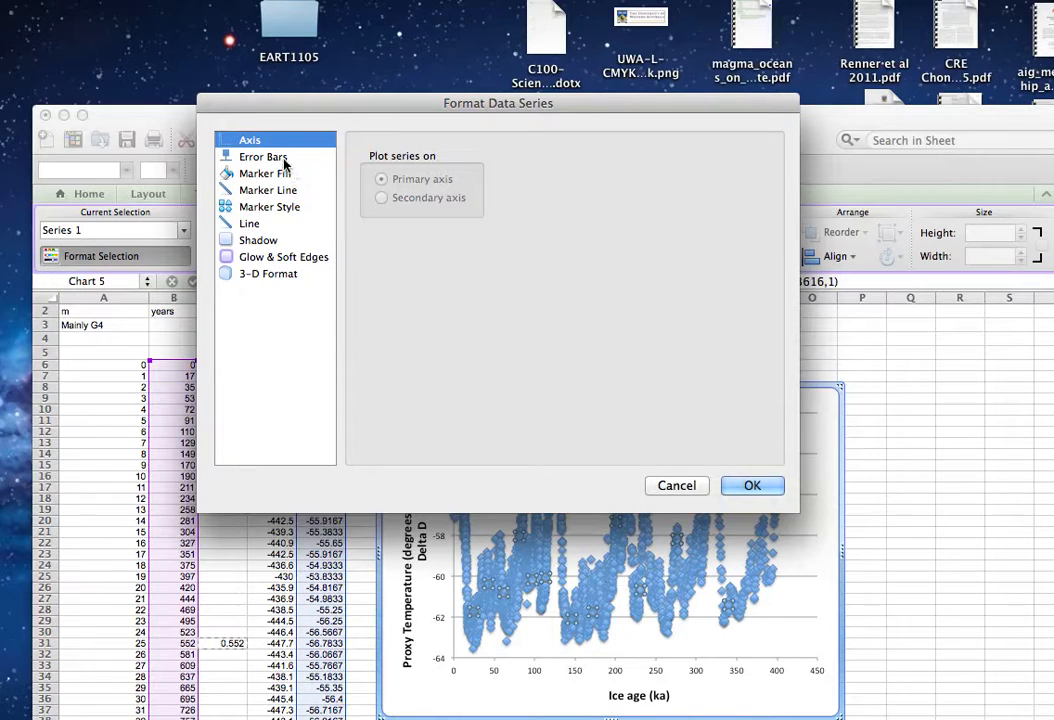
{"action": "left_click", "coordinate": [292, 208]}
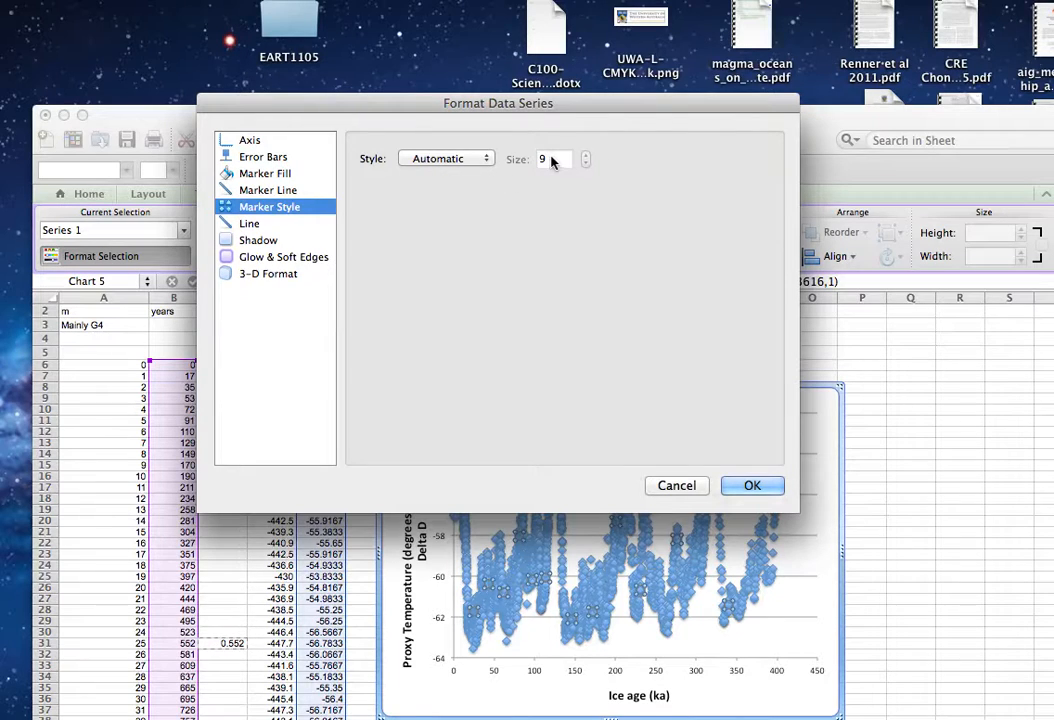
{"action": "left_click", "coordinate": [489, 162]}
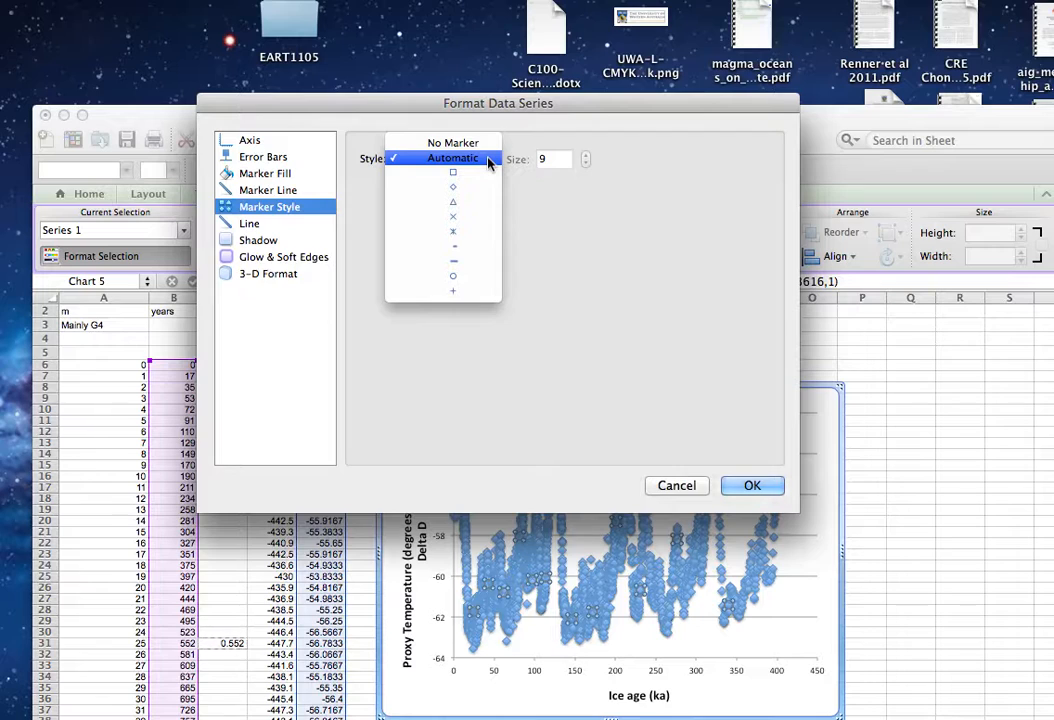
{"action": "left_click", "coordinate": [481, 224]}
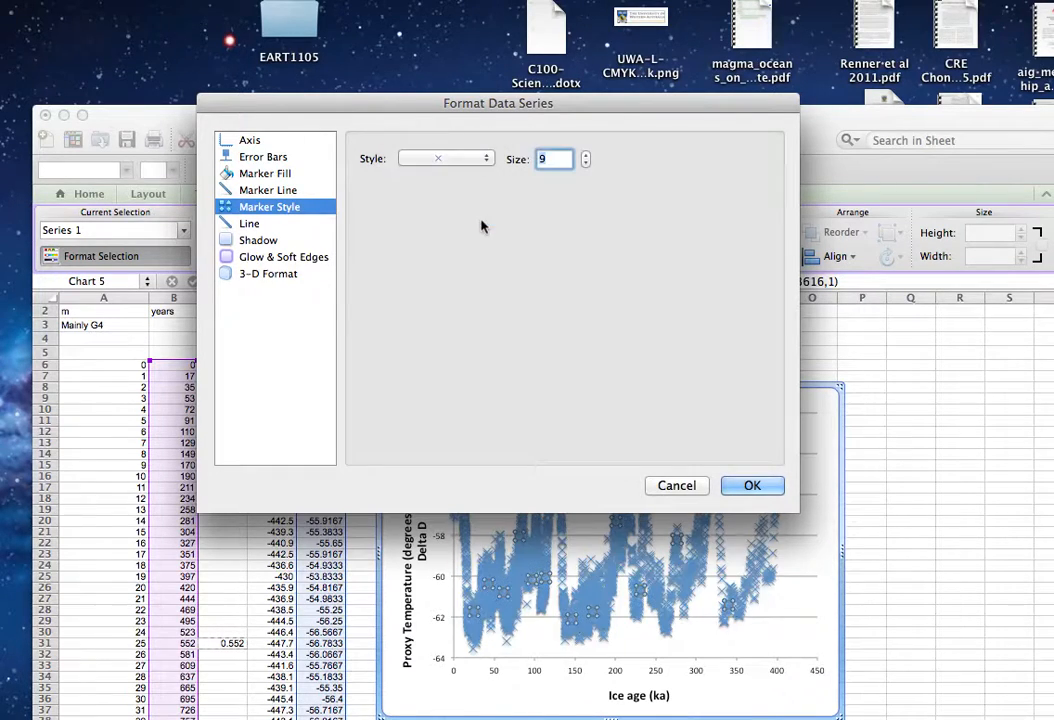
{"action": "key", "text": "BackSpace"}
{"action": "type", "text": "6"}
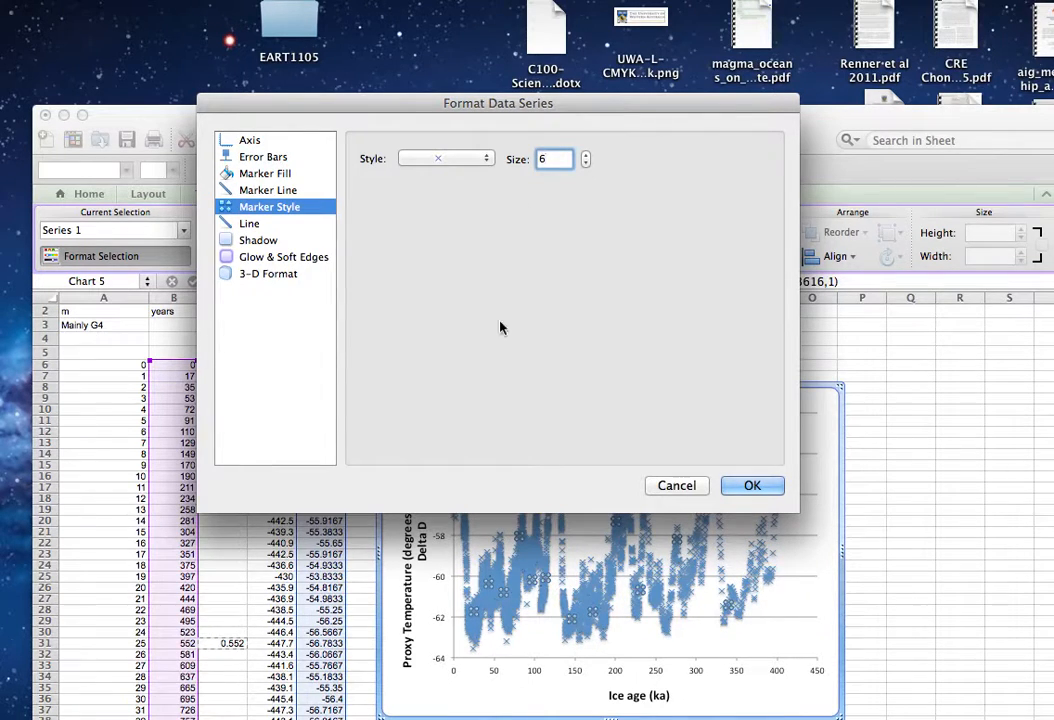
{"action": "left_click_drag", "start_coordinate": [661, 104], "coordinate": [590, 336]}
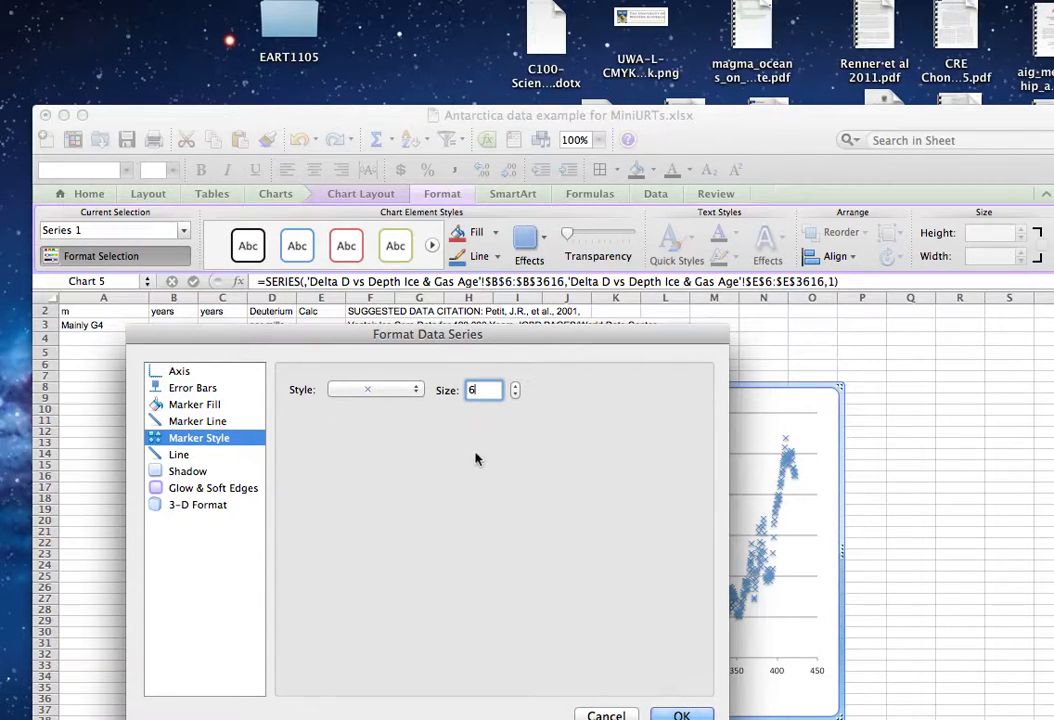
{"action": "left_click_drag", "start_coordinate": [535, 342], "coordinate": [520, 185]}
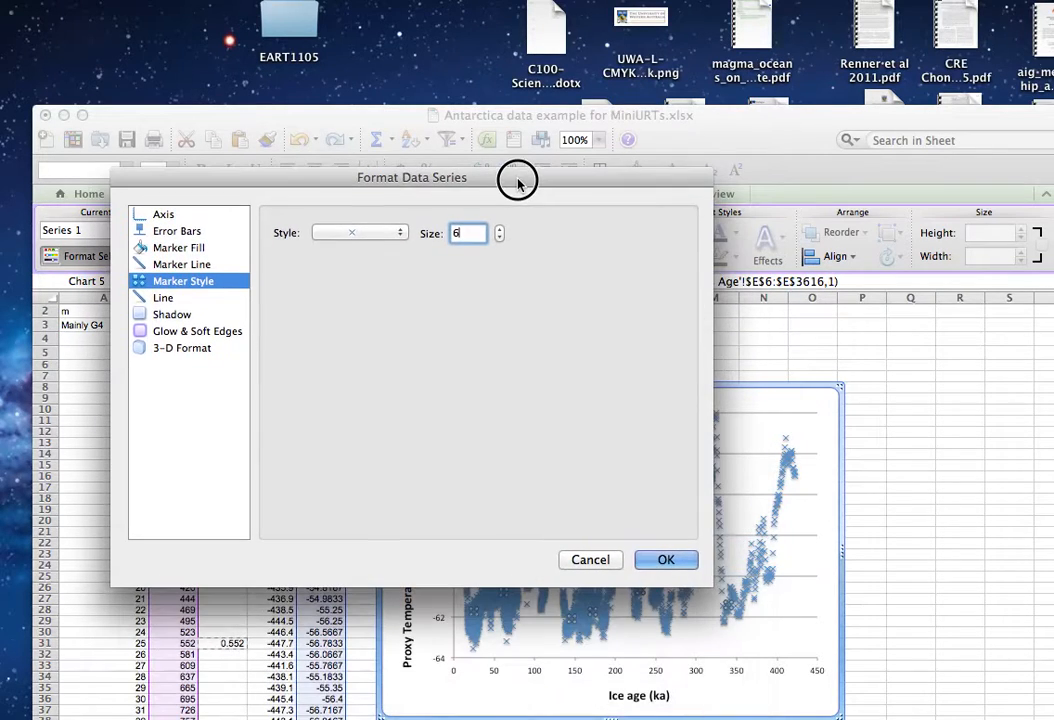
Try colouring the series' marker lines black, declining the complex formatting, and apply the series format settings.
{"action": "left_click", "coordinate": [183, 265]}
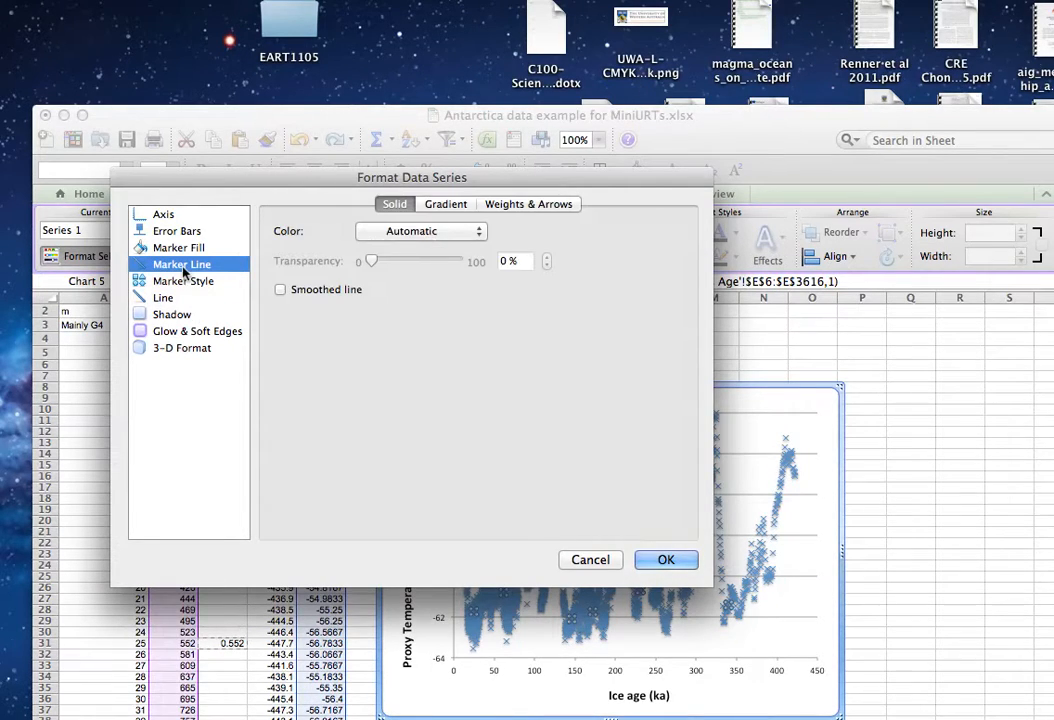
{"action": "left_click", "coordinate": [480, 232]}
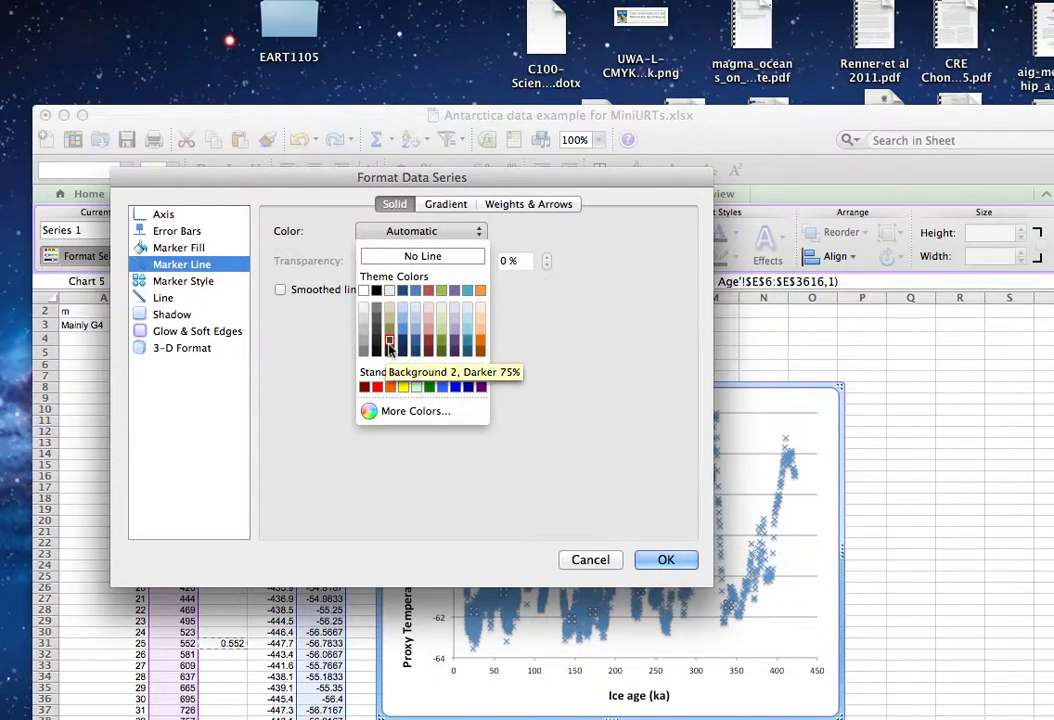
{"action": "left_click", "coordinate": [377, 291]}
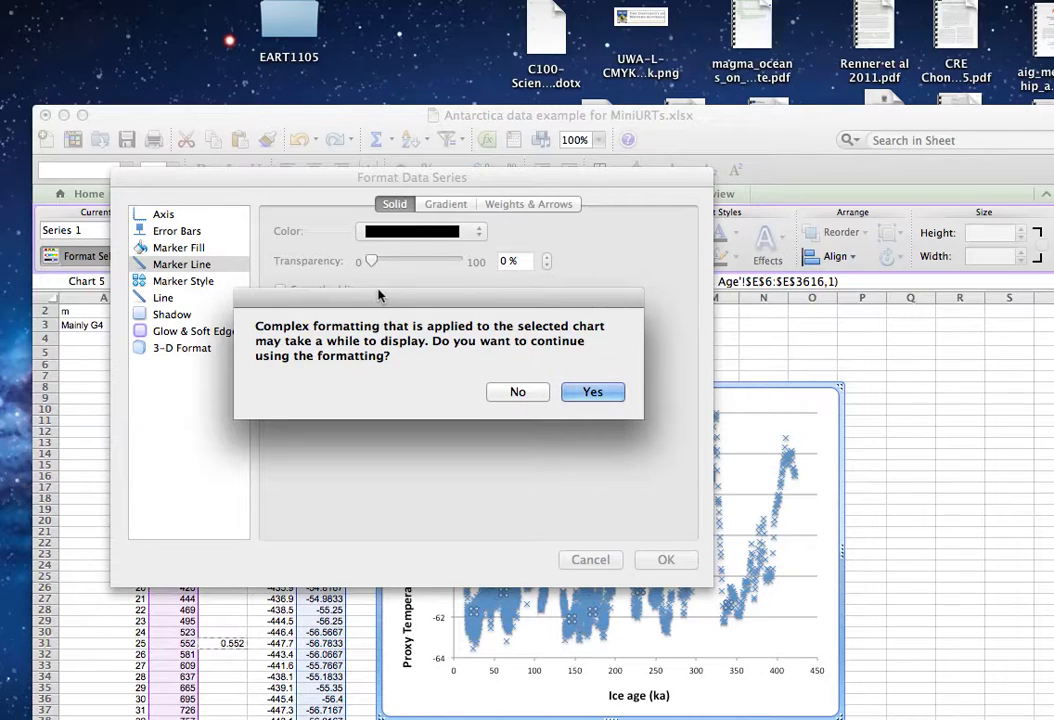
{"action": "left_click", "coordinate": [537, 395]}
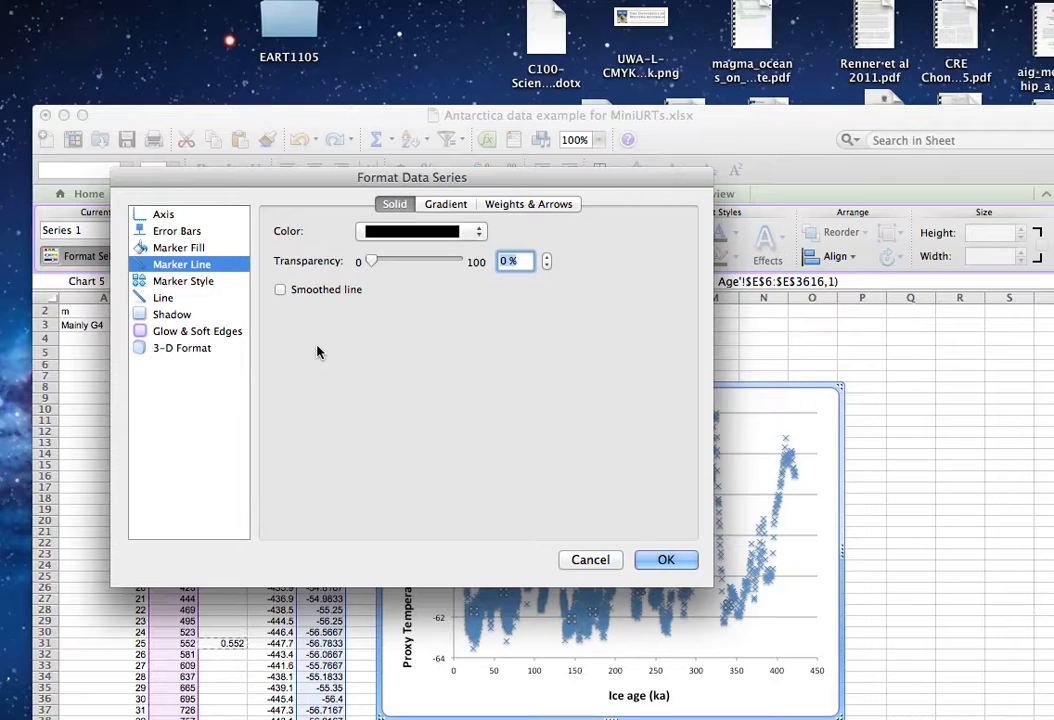
{"action": "left_click", "coordinate": [199, 282]}
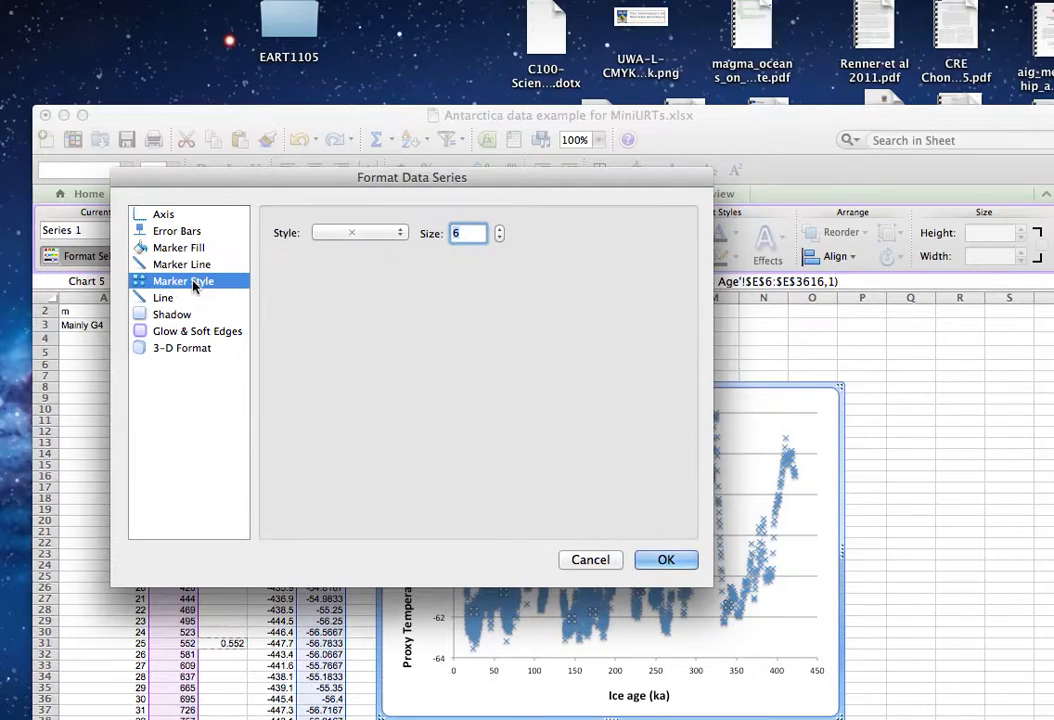
{"action": "left_click", "coordinate": [666, 561]}
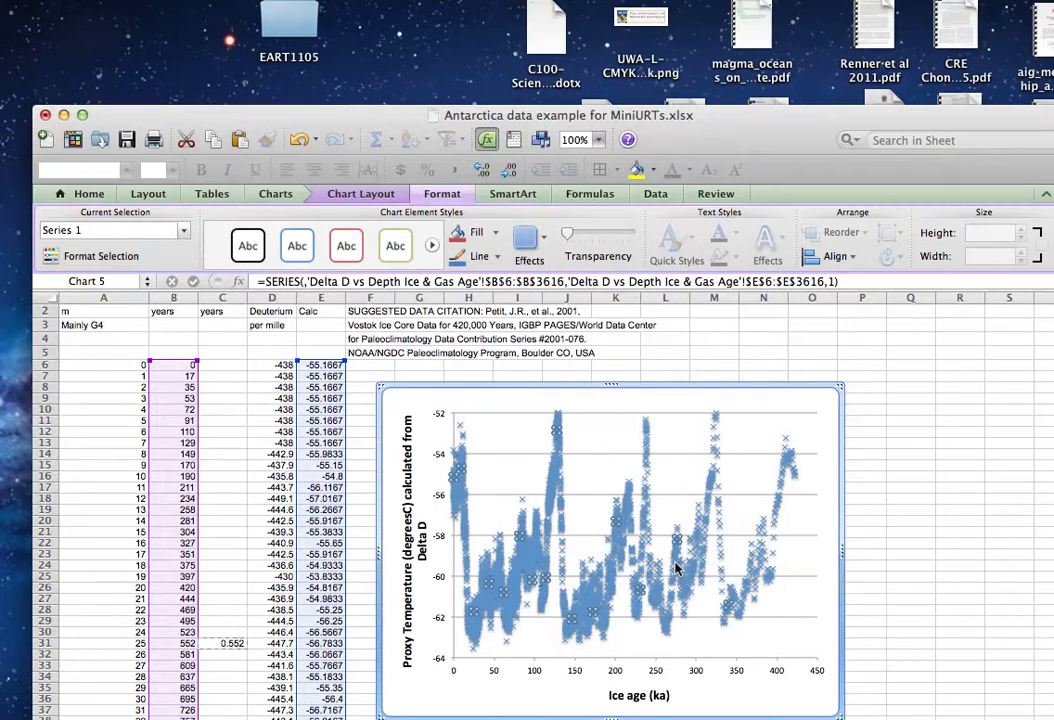
{"action": "left_click", "coordinate": [921, 516]}
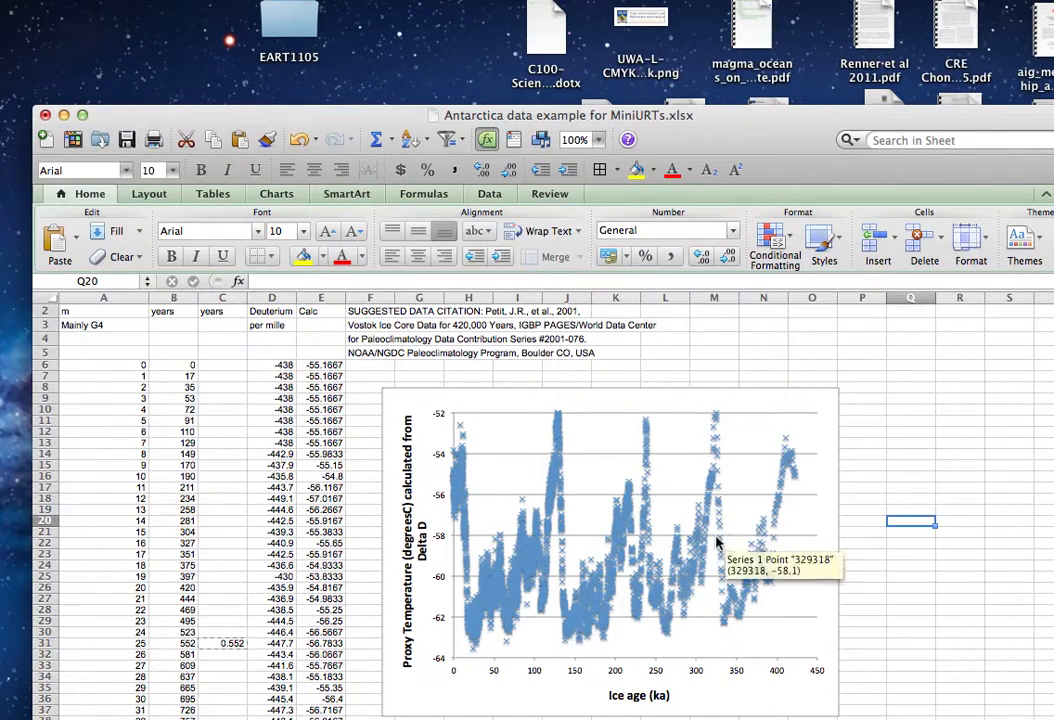
Widen the temperature chart across the sheet to about 30.7 cm.
{"action": "left_click", "coordinate": [833, 517]}
{"action": "left_click_drag", "start_coordinate": [843, 550], "coordinate": [1012, 541]}
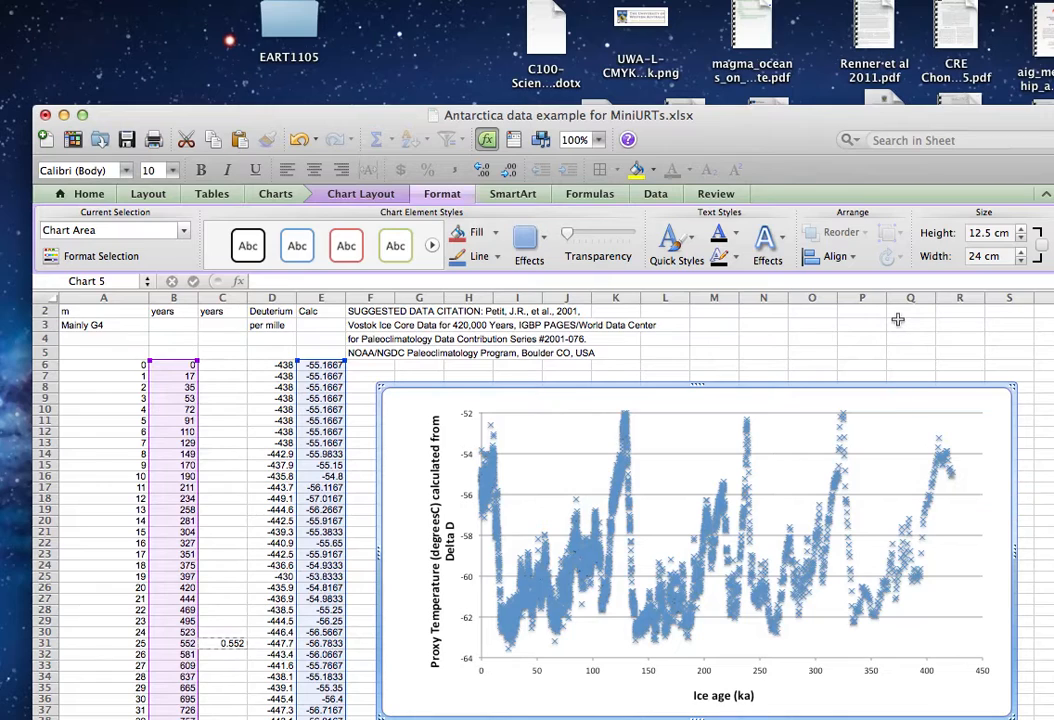
{"action": "scroll", "coordinate": [921, 343], "scroll_direction": "right", "scroll_amount": 2}
{"action": "scroll", "coordinate": [921, 343], "scroll_direction": "right", "scroll_amount": 4}
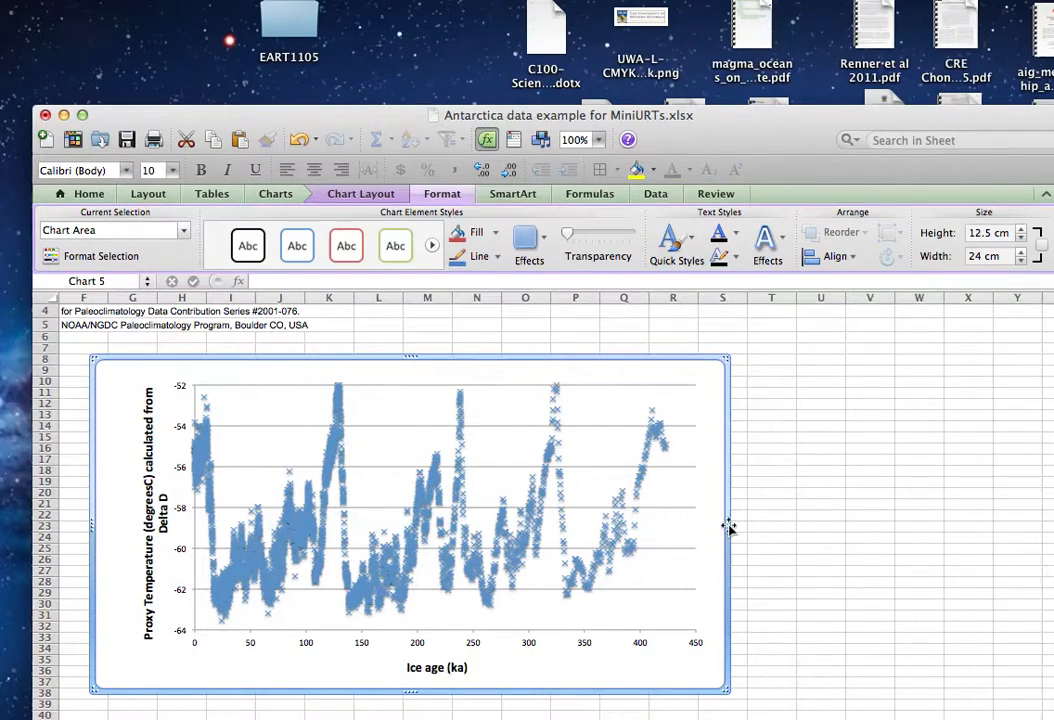
{"action": "left_click_drag", "start_coordinate": [727, 525], "coordinate": [907, 516]}
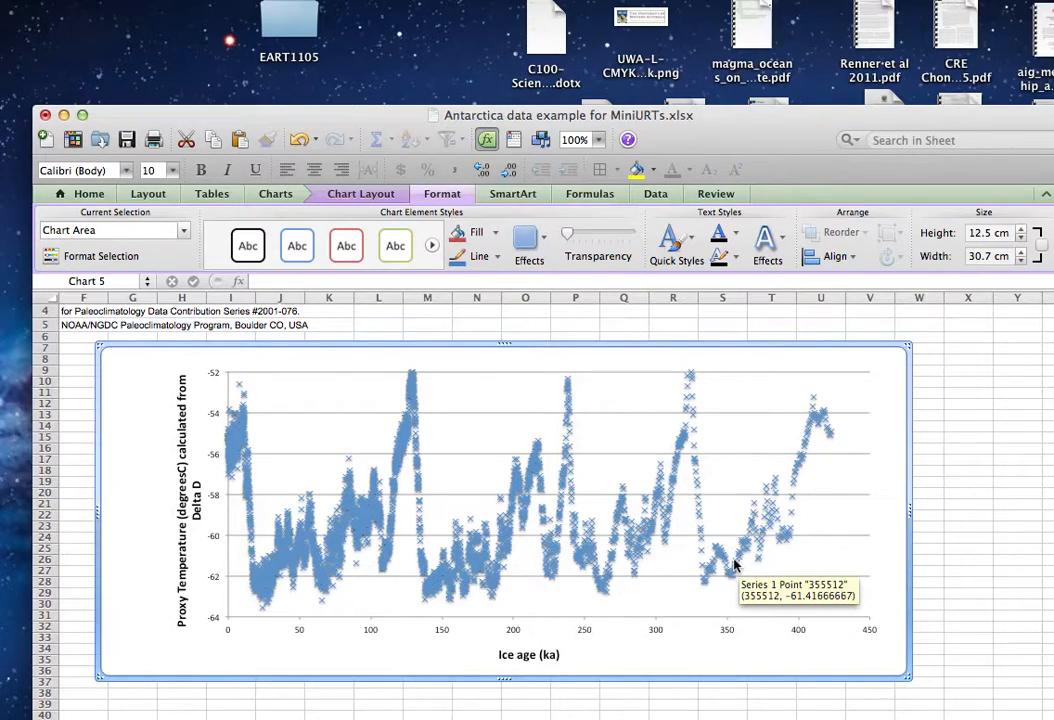
Set the plotted data series' marker style to No Marker.
{"action": "left_click", "coordinate": [363, 528]}
{"action": "right_click", "coordinate": [363, 528]}
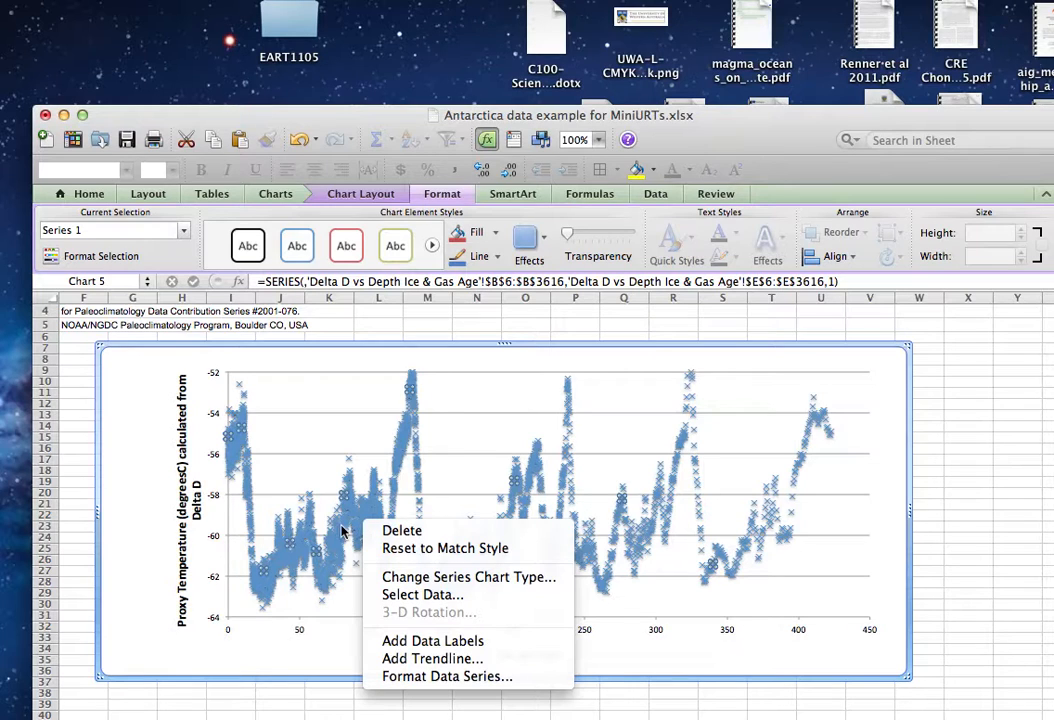
{"action": "left_click", "coordinate": [423, 677]}
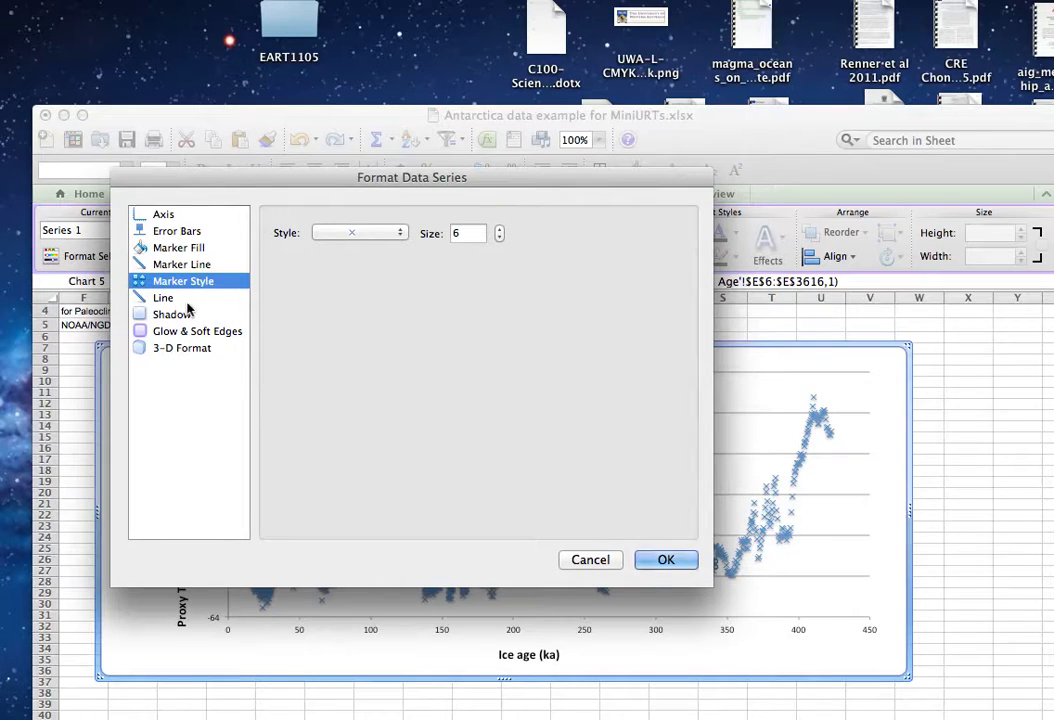
{"action": "left_click", "coordinate": [400, 238]}
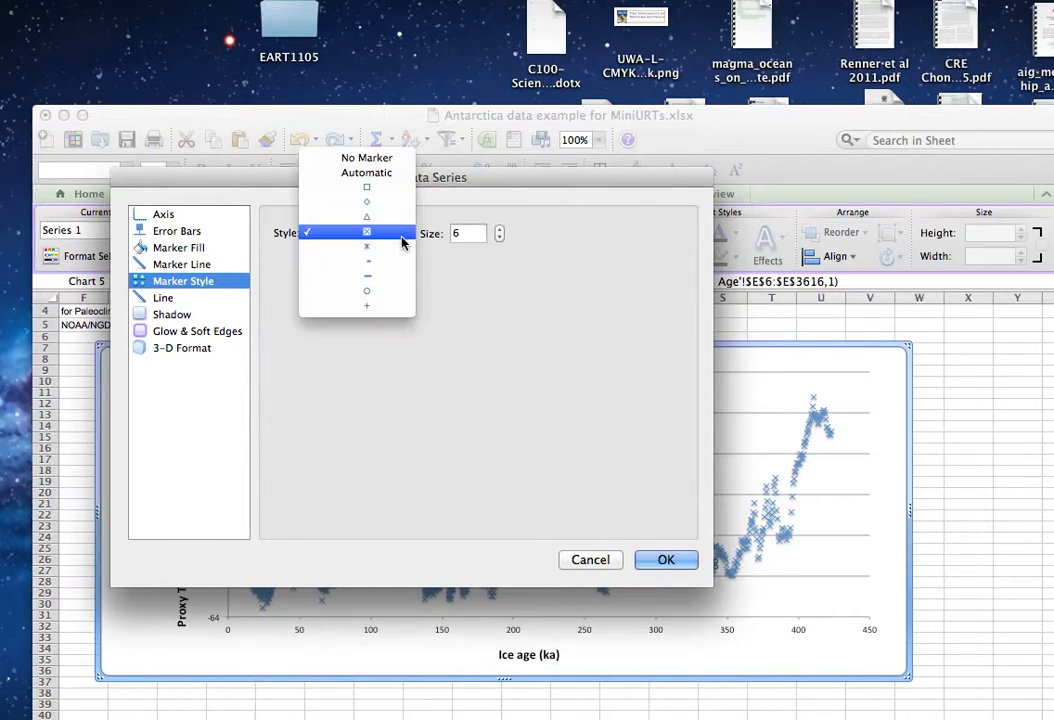
{"action": "left_click", "coordinate": [389, 160]}
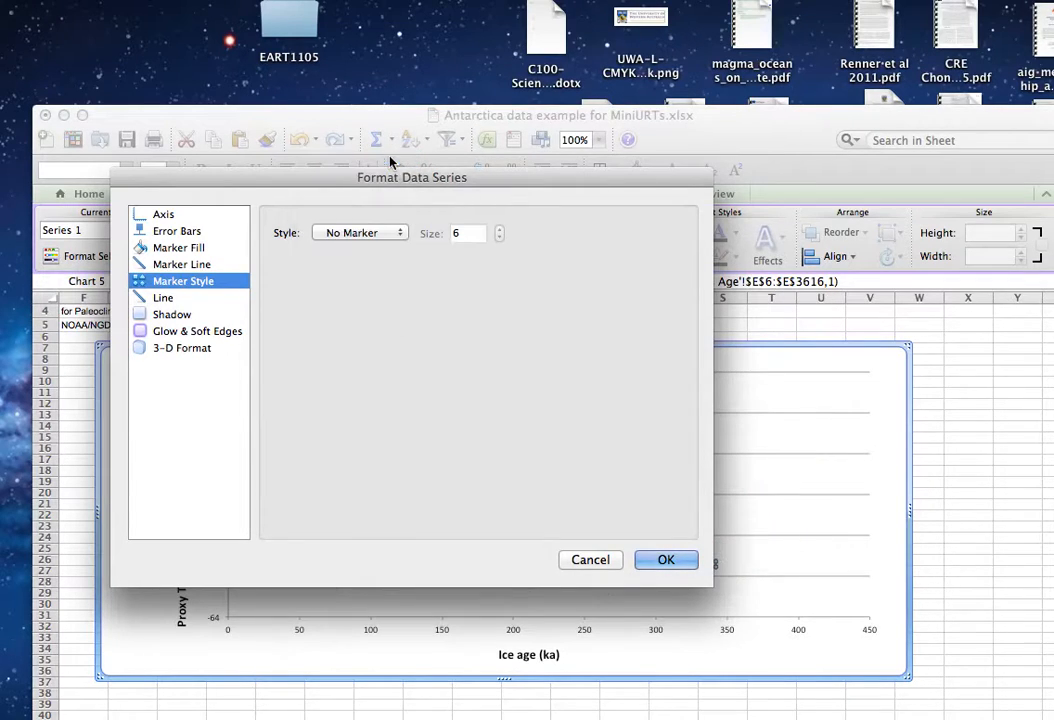
Give the data series a solid black line, accept the complex formatting, and apply the series format settings.
{"action": "left_click", "coordinate": [150, 299]}
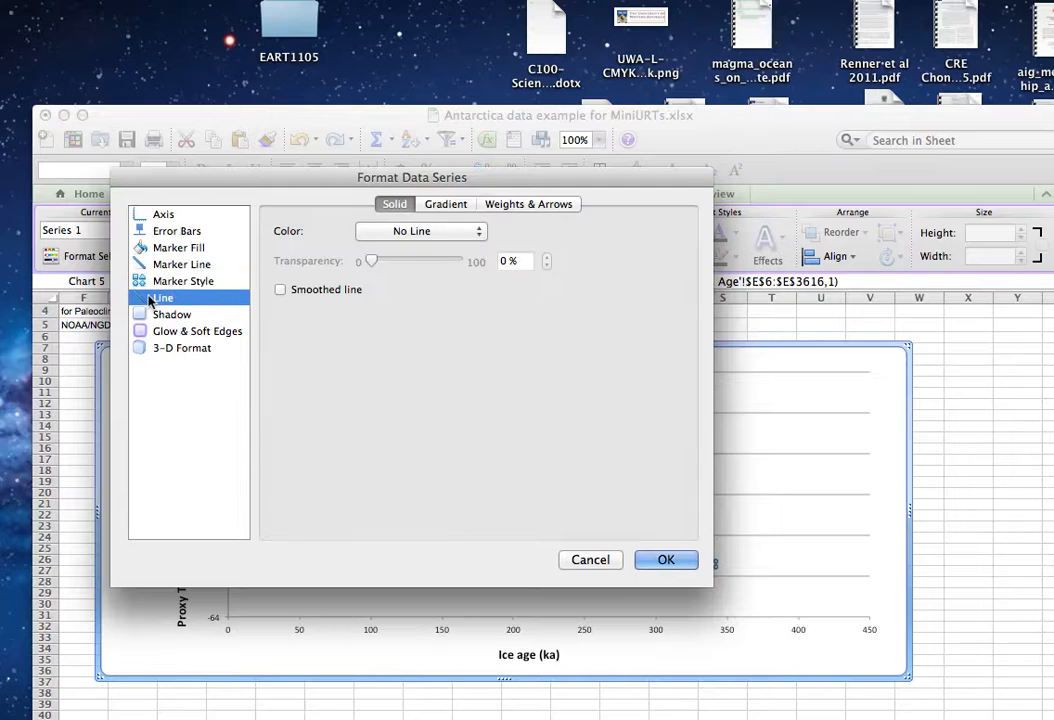
{"action": "left_click", "coordinate": [481, 232]}
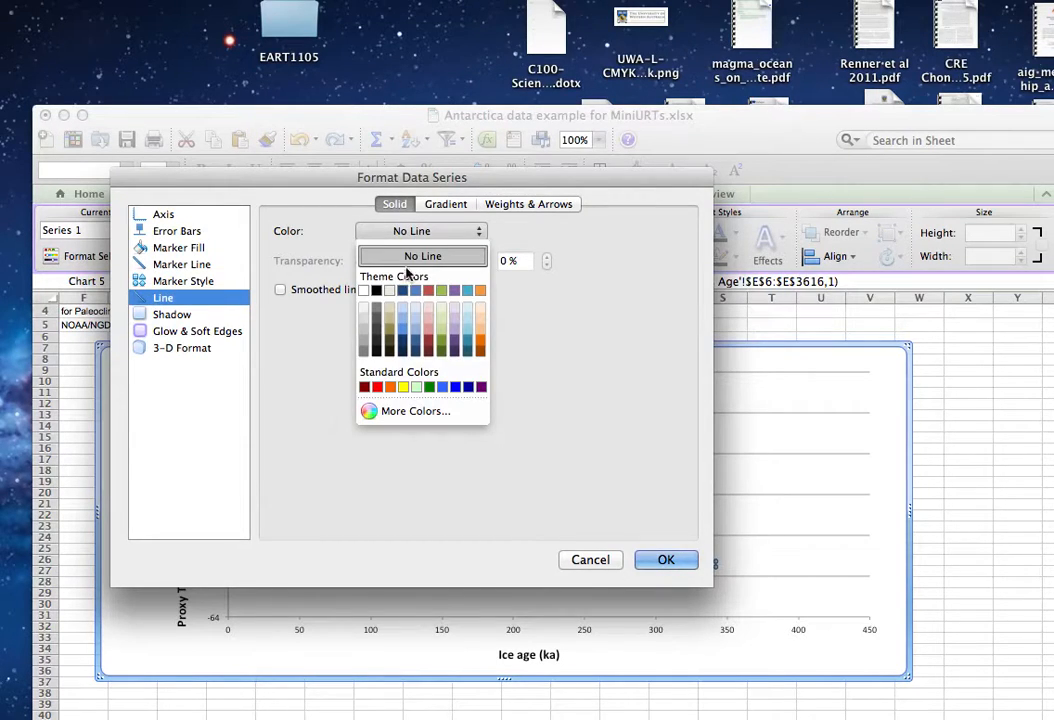
{"action": "left_click", "coordinate": [376, 290]}
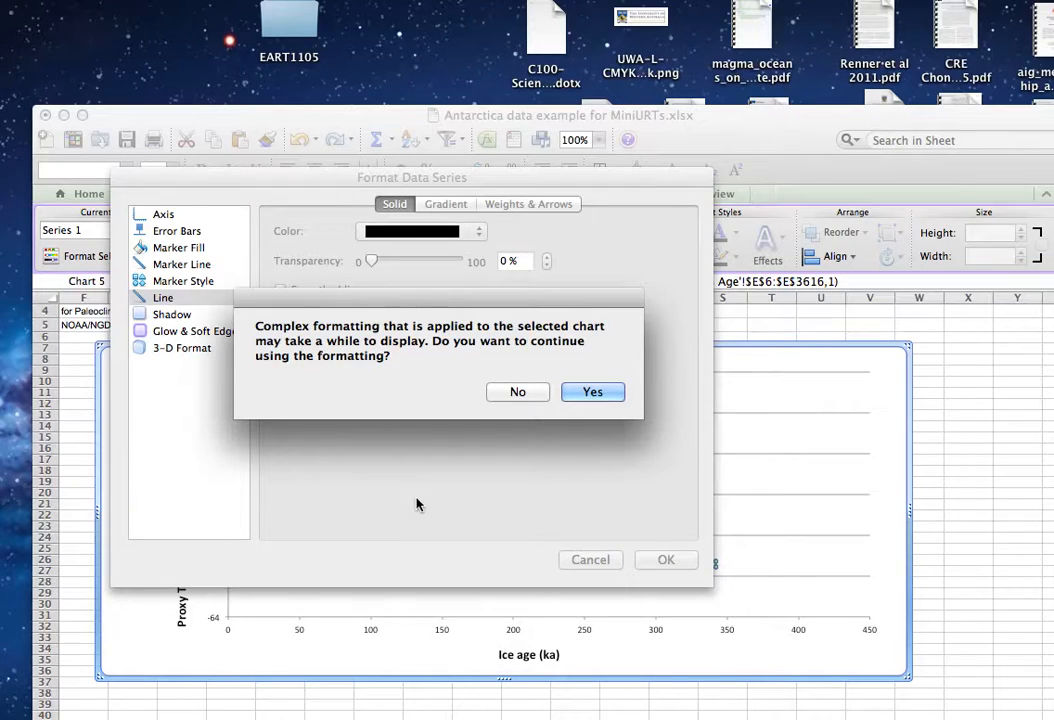
{"action": "left_click", "coordinate": [596, 392]}
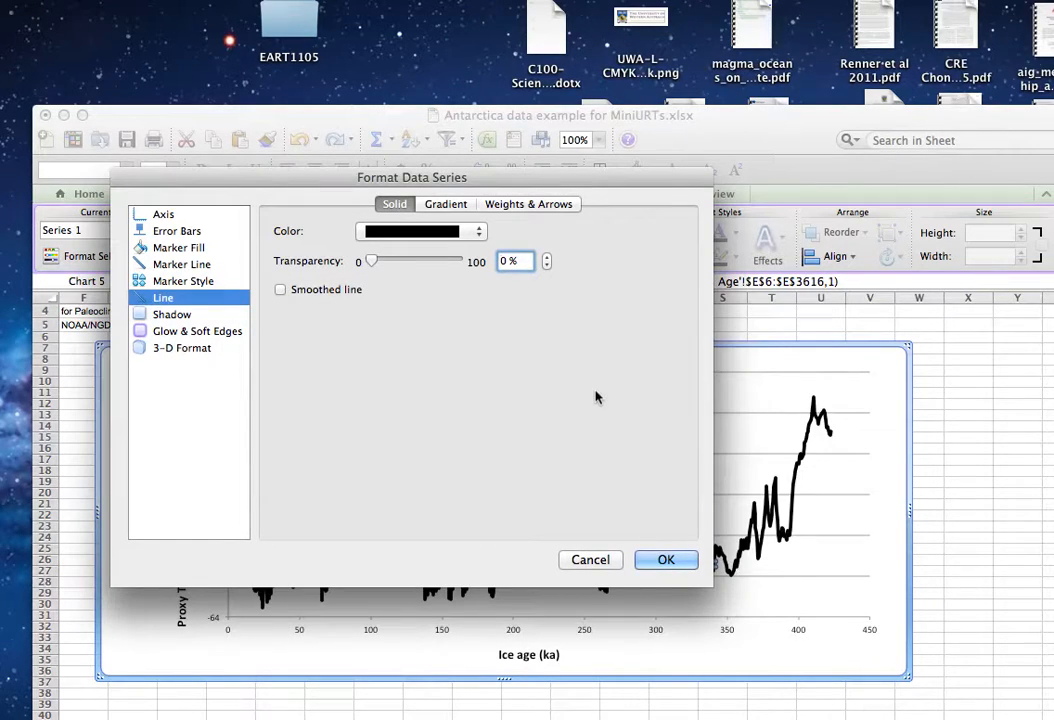
{"action": "left_click", "coordinate": [672, 561]}
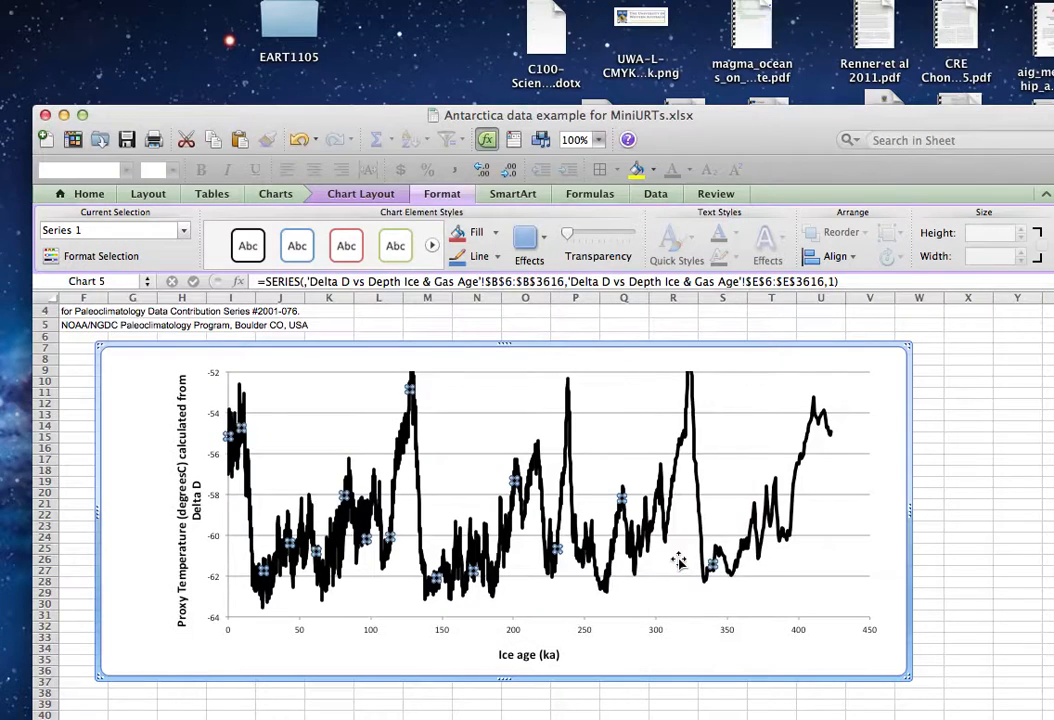
{"action": "left_click", "coordinate": [948, 500]}
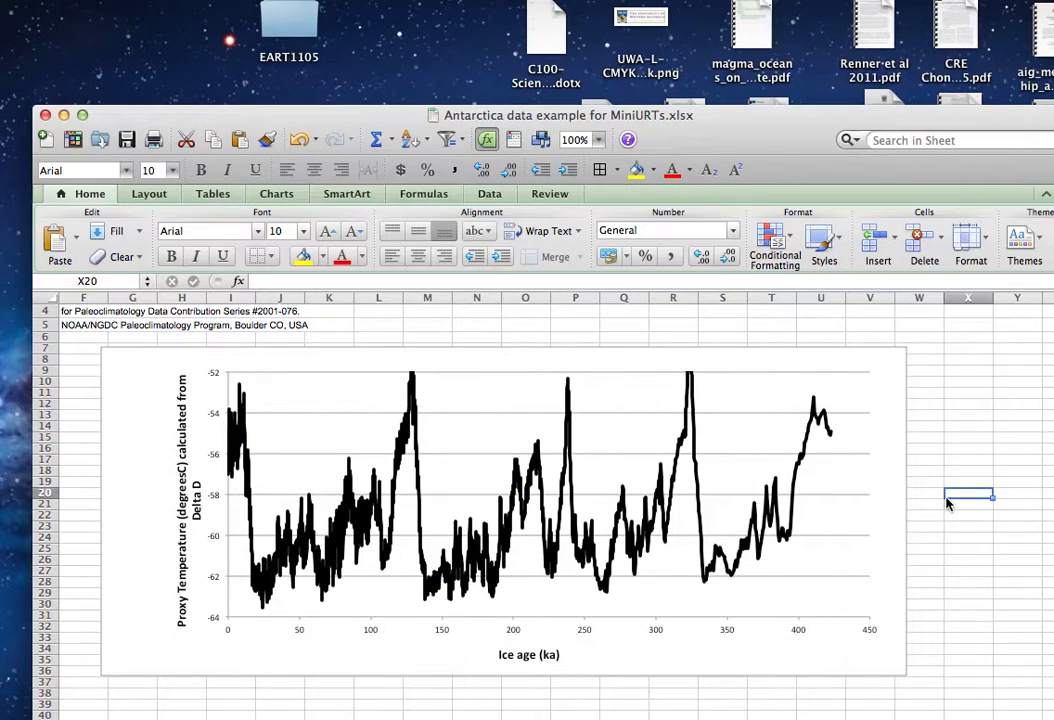
Thin the plotted data series' line to a weight of 3/4 pt.
{"action": "left_click", "coordinate": [698, 506]}
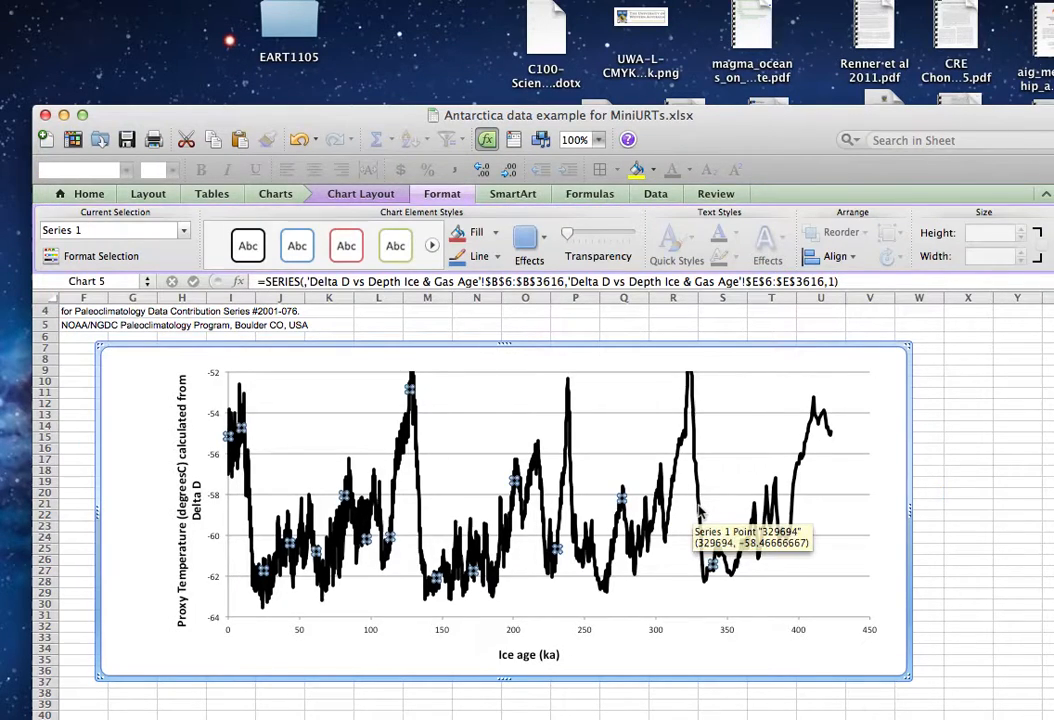
{"action": "left_click", "coordinate": [497, 256]}
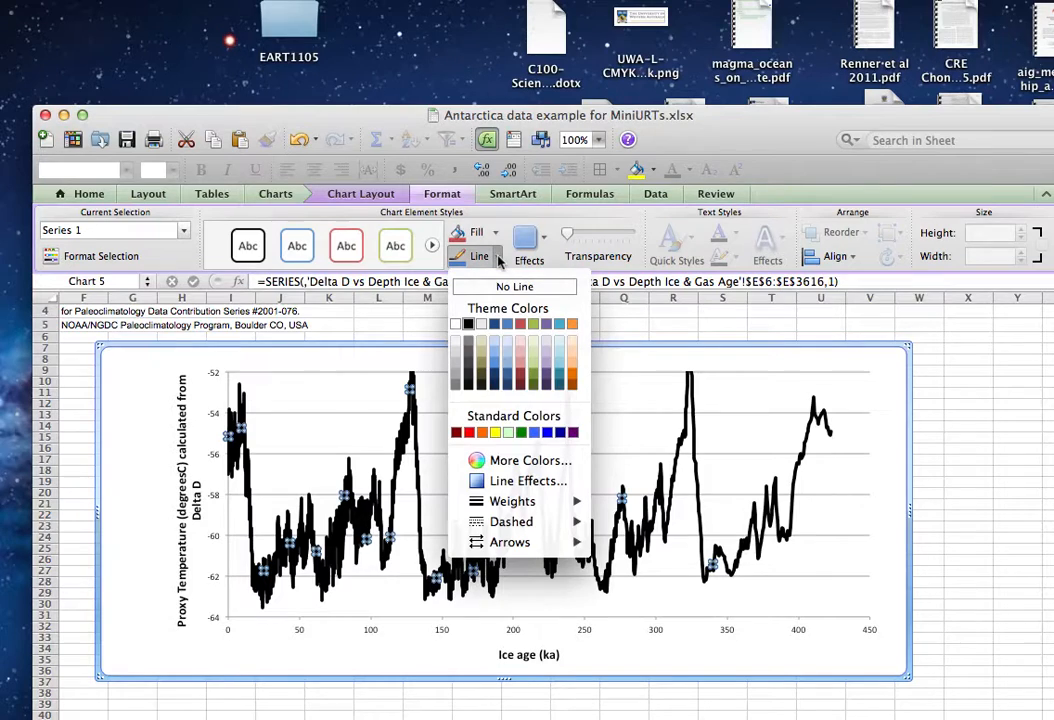
{"action": "mouse_move", "coordinate": [567, 500]}
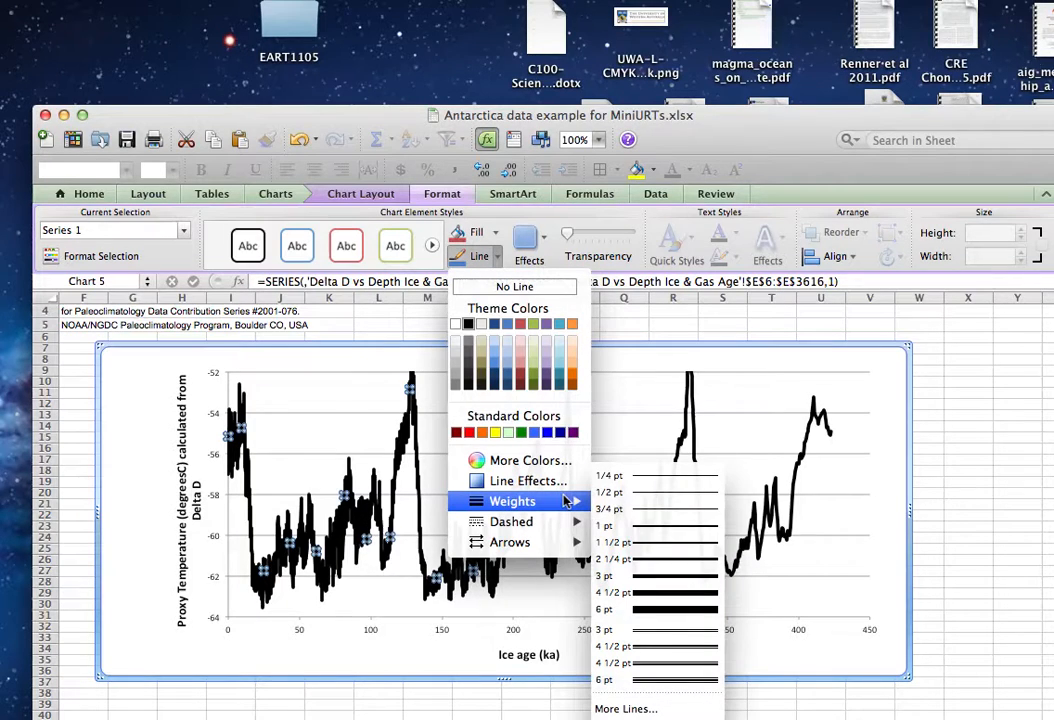
{"action": "left_click", "coordinate": [691, 511]}
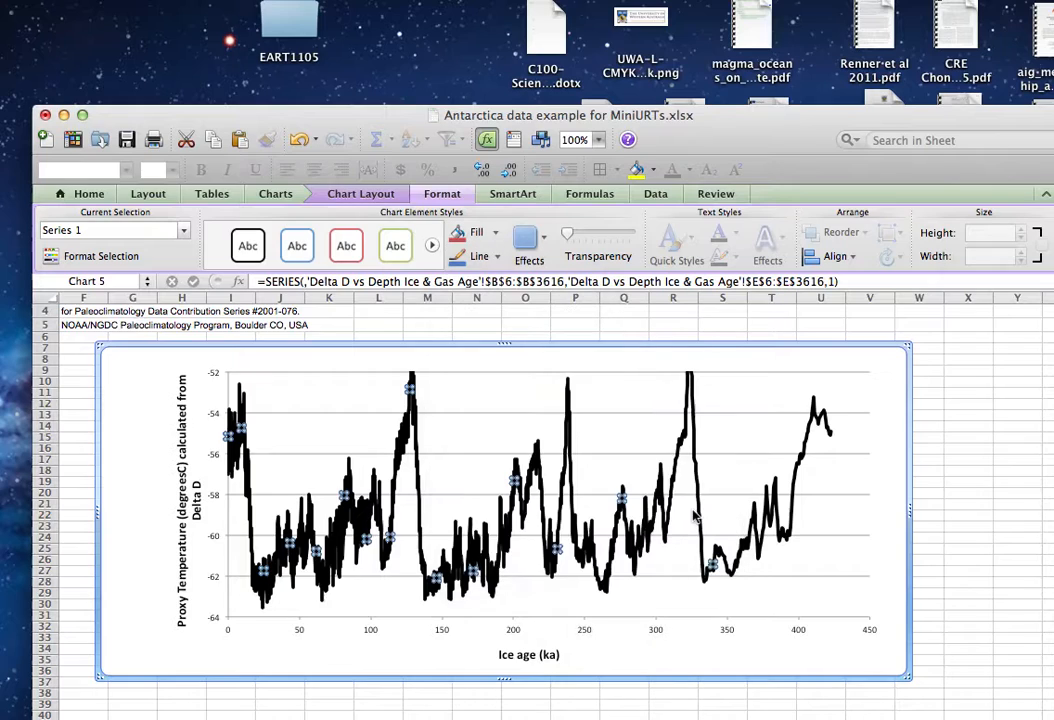
{"action": "left_click", "coordinate": [968, 505]}
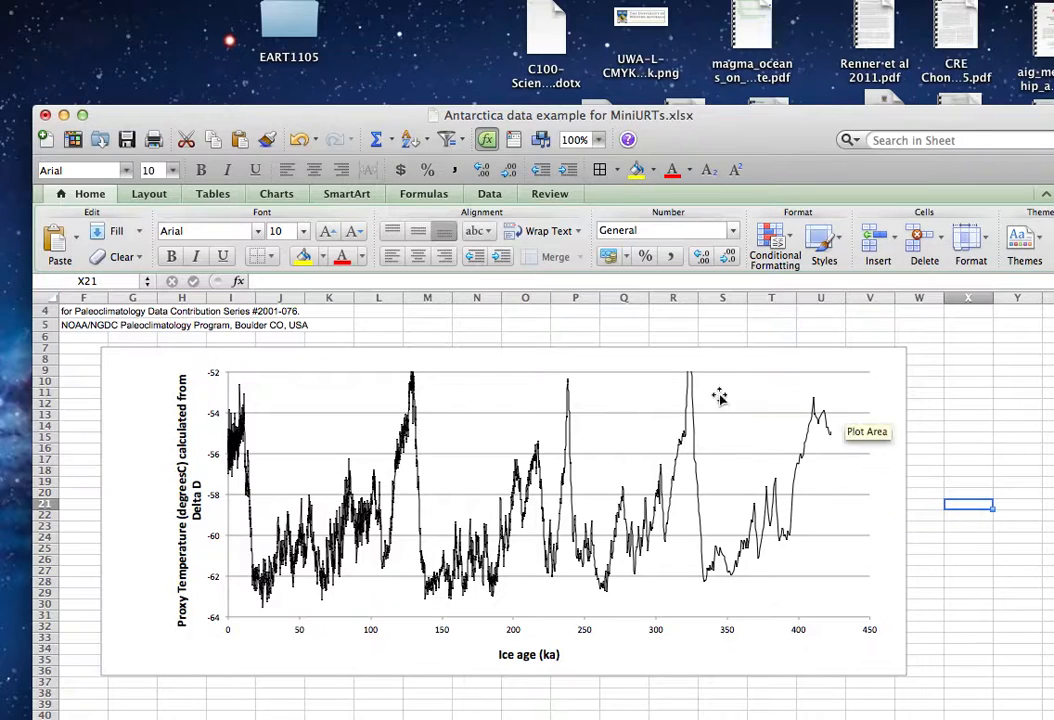
Set the vertical axis scale's maximum to -51 and apply the axis format settings.
{"action": "mouse_move", "coordinate": [690, 390]}
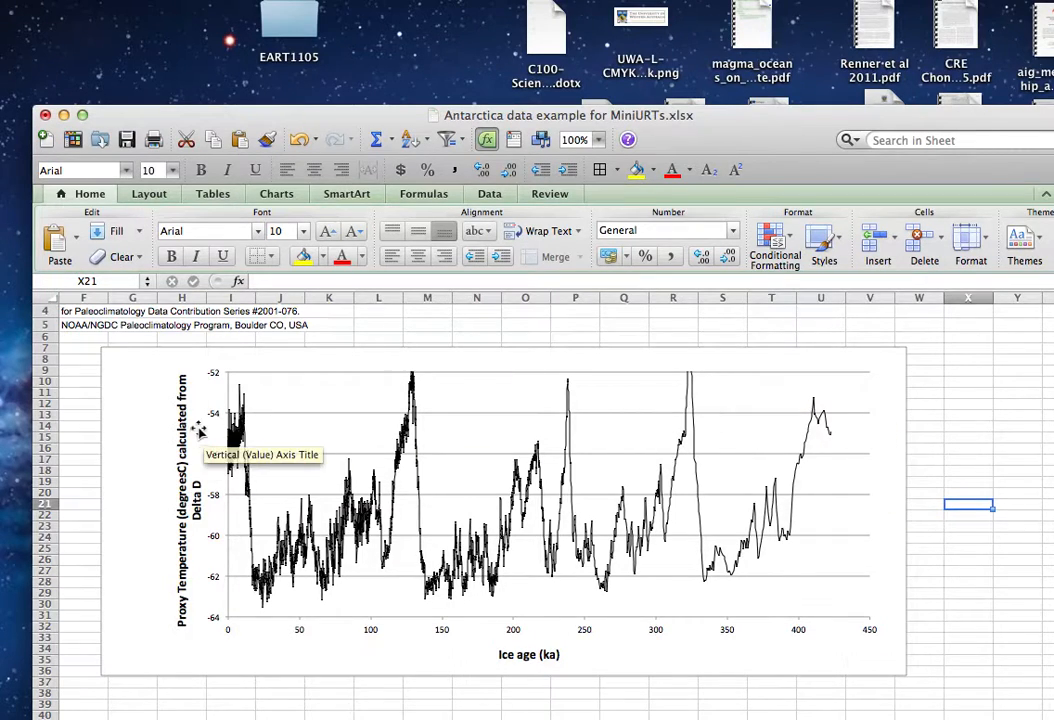
{"action": "left_click", "coordinate": [229, 417]}
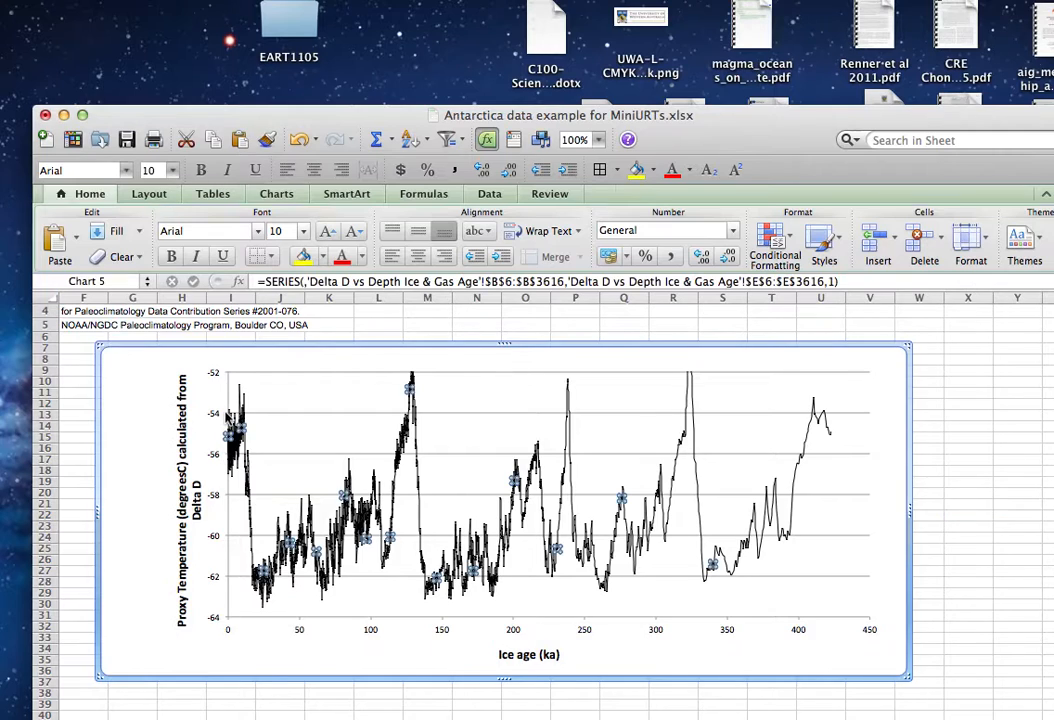
{"action": "left_click", "coordinate": [221, 411]}
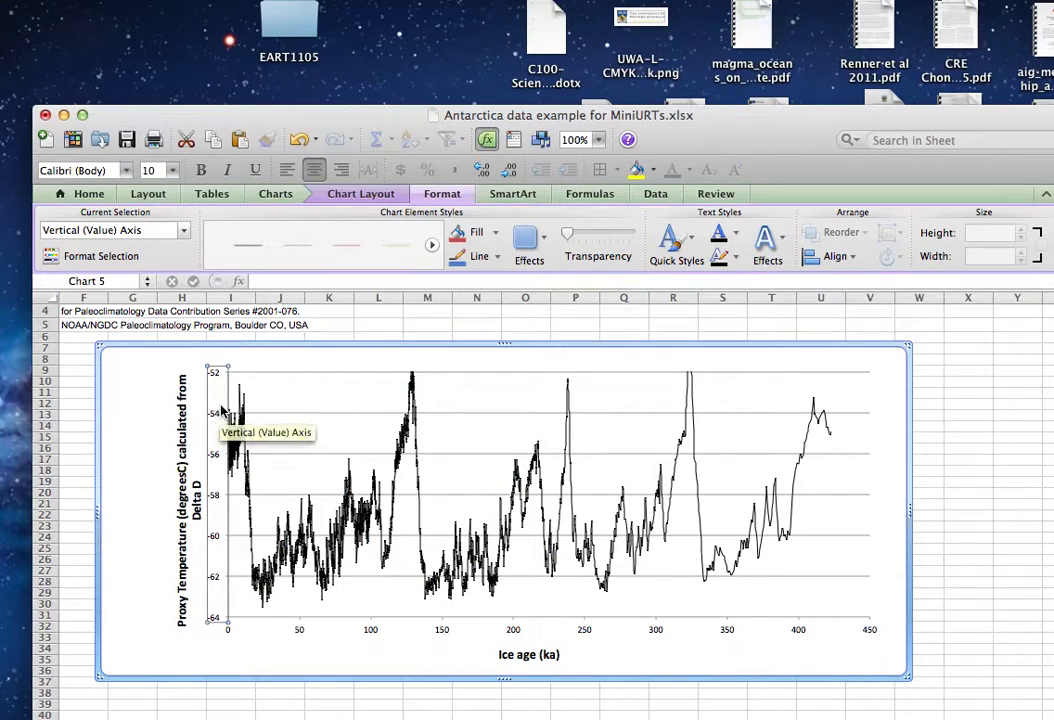
{"action": "right_click", "coordinate": [221, 411]}
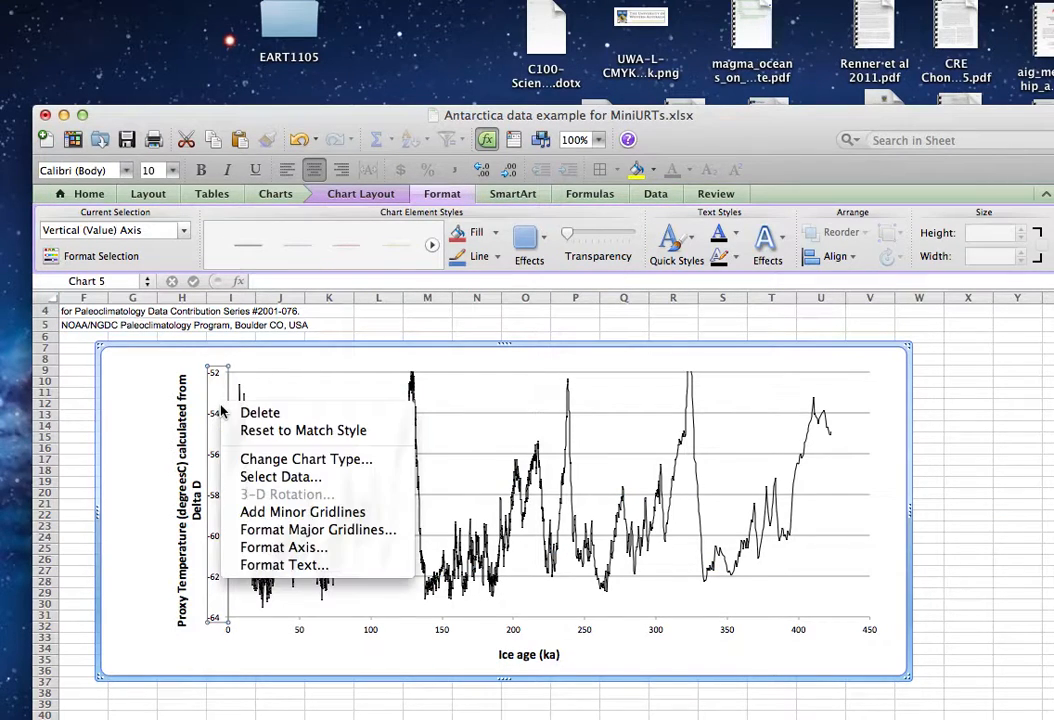
{"action": "left_click", "coordinate": [323, 552]}
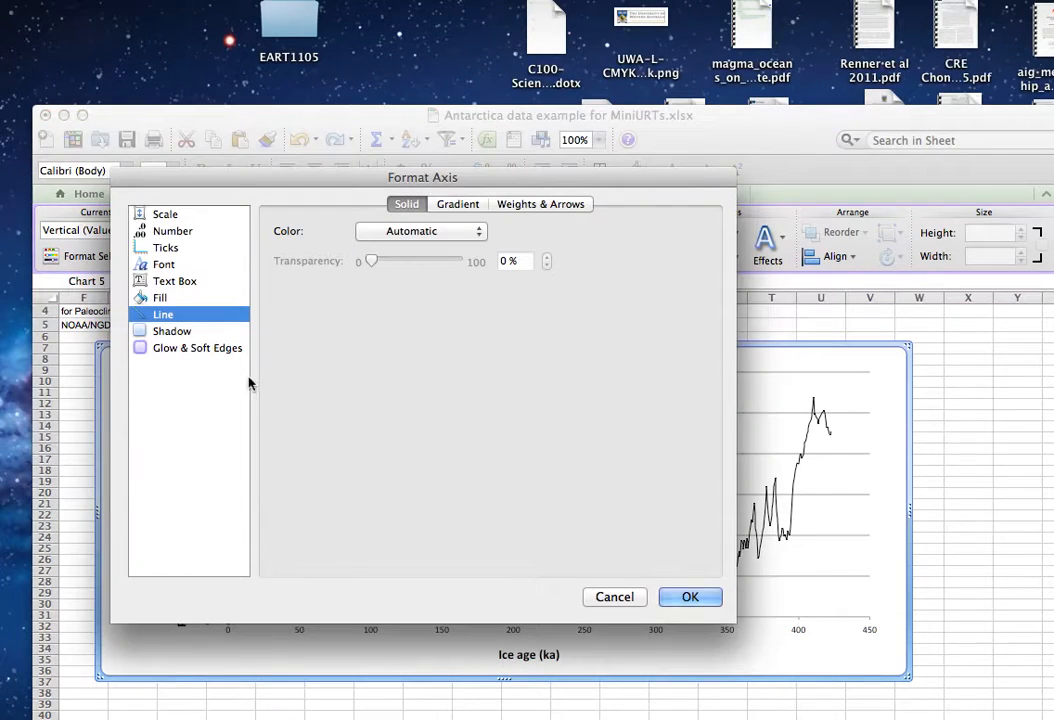
{"action": "left_click", "coordinate": [162, 215]}
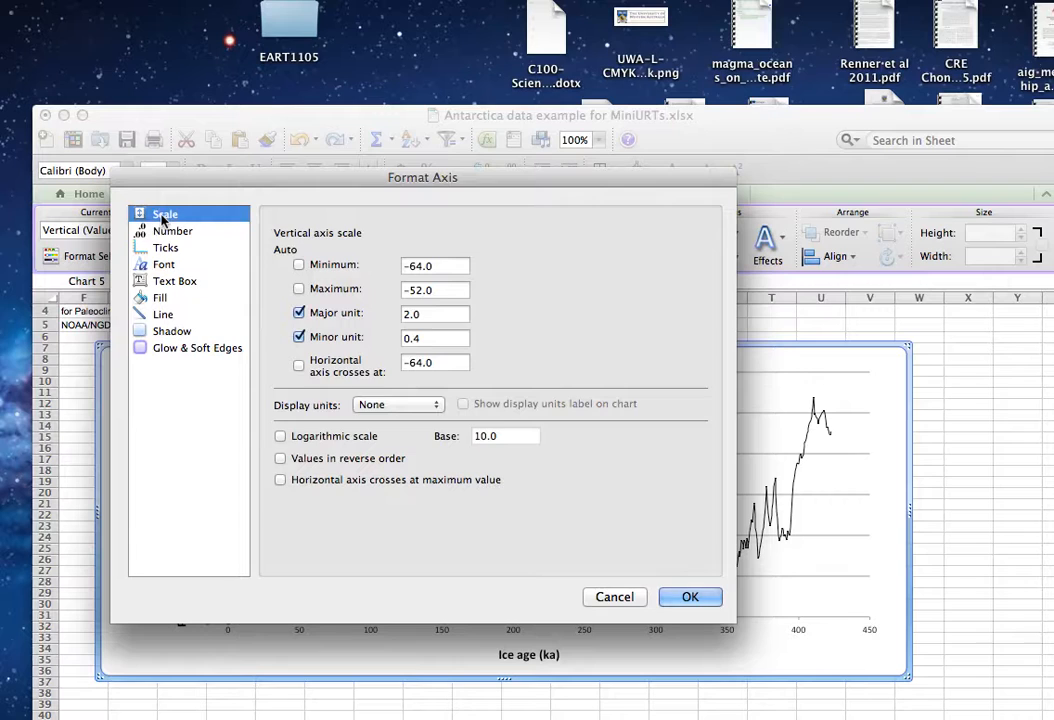
{"action": "left_click_drag", "start_coordinate": [550, 186], "coordinate": [630, 88]}
{"action": "left_click", "coordinate": [497, 193]}
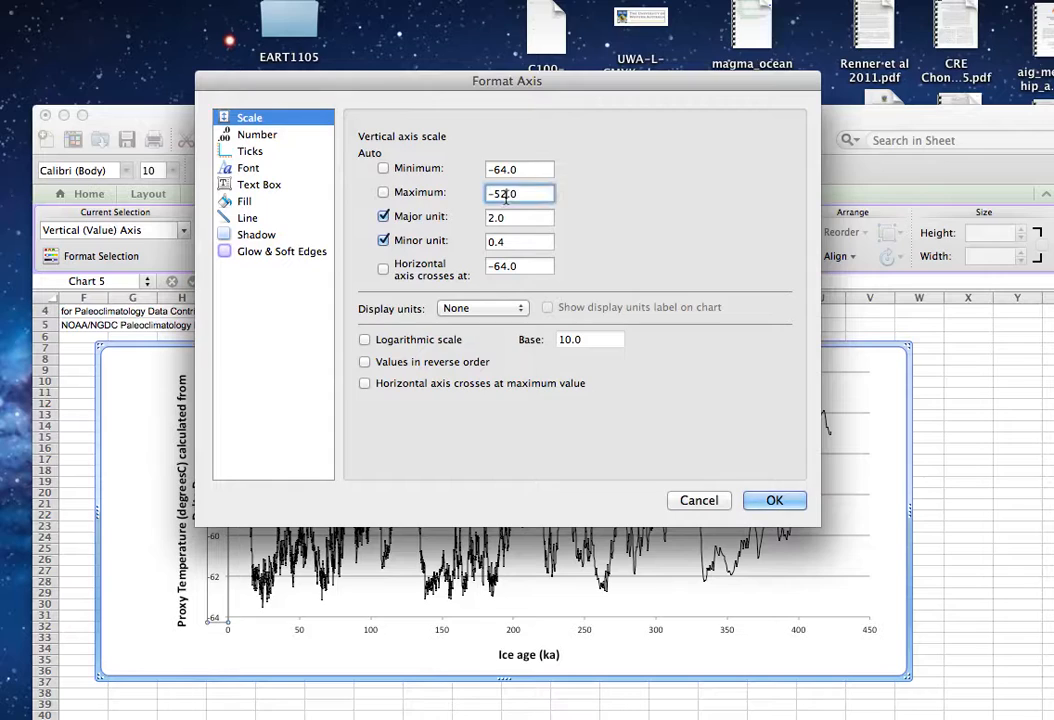
{"action": "key", "text": "BackSpace"}
{"action": "type", "text": "1"}
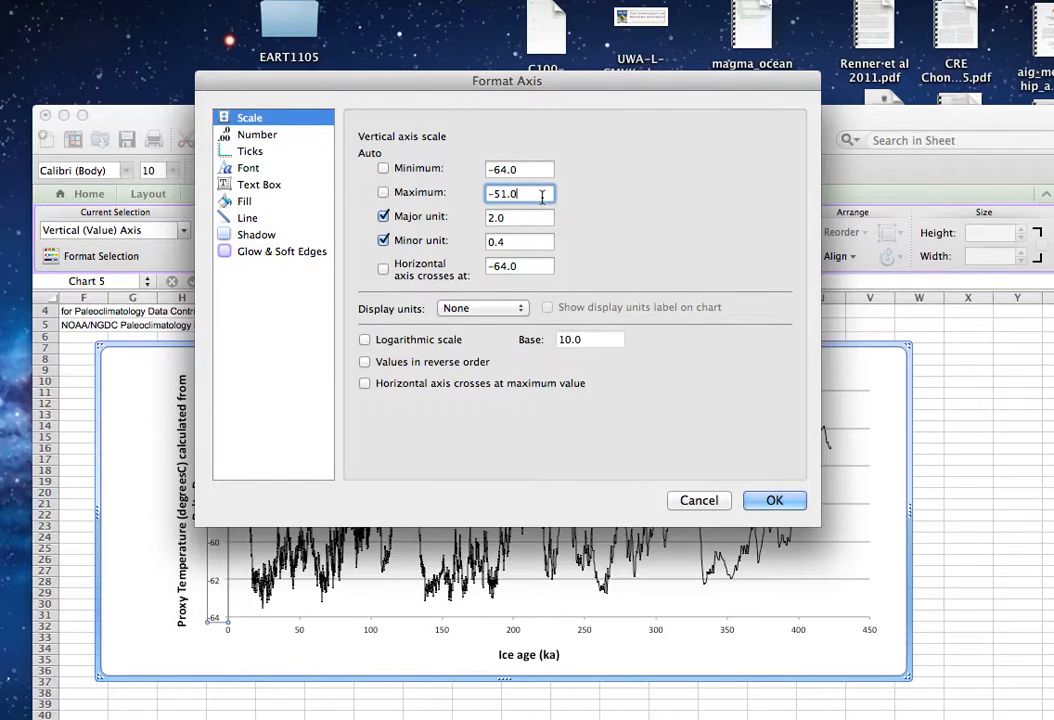
{"action": "key", "text": "BackSpace"}
{"action": "type", "text": "5"}
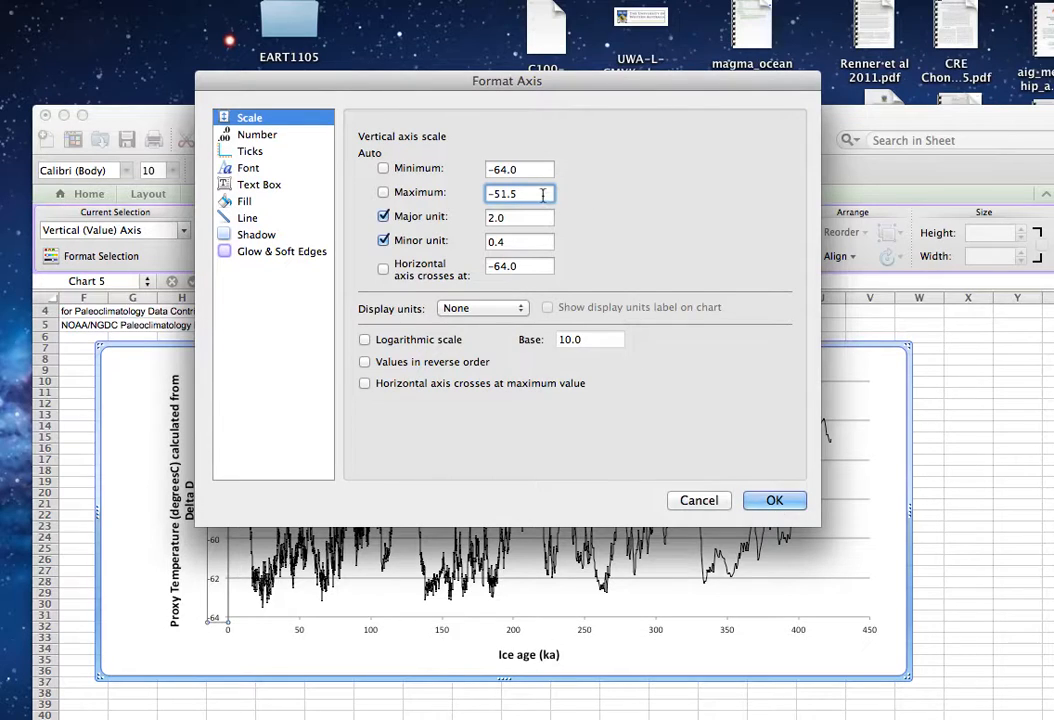
{"action": "key", "text": "BackSpace"}
{"action": "key", "text": "BackSpace"}
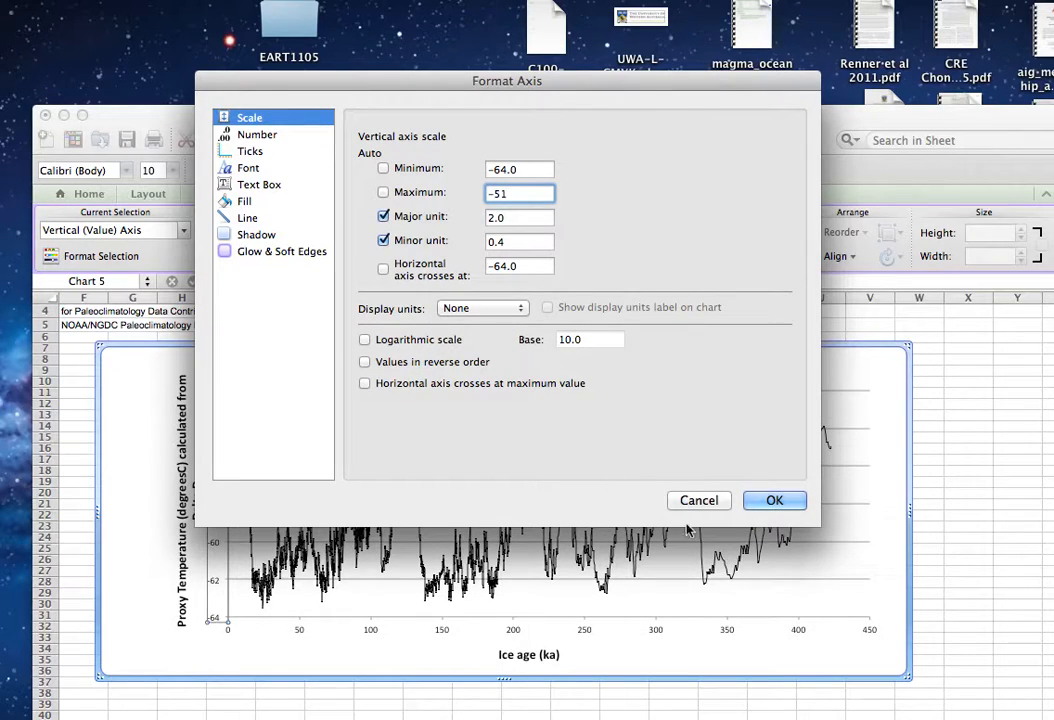
{"action": "left_click", "coordinate": [760, 500]}
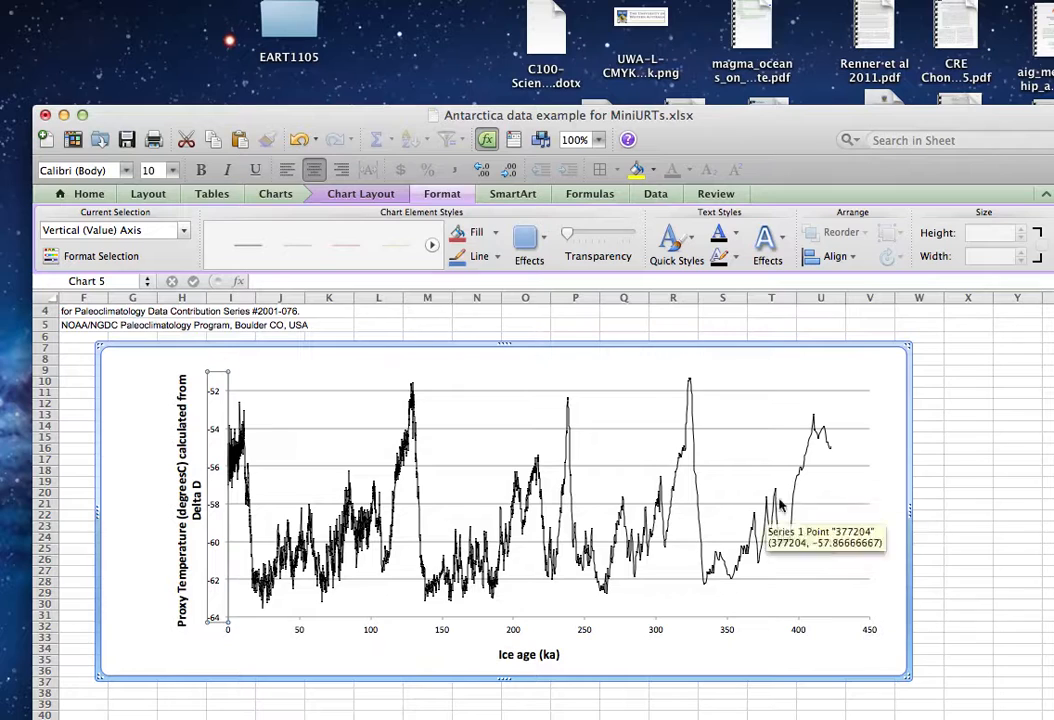
{"action": "left_click", "coordinate": [950, 492]}
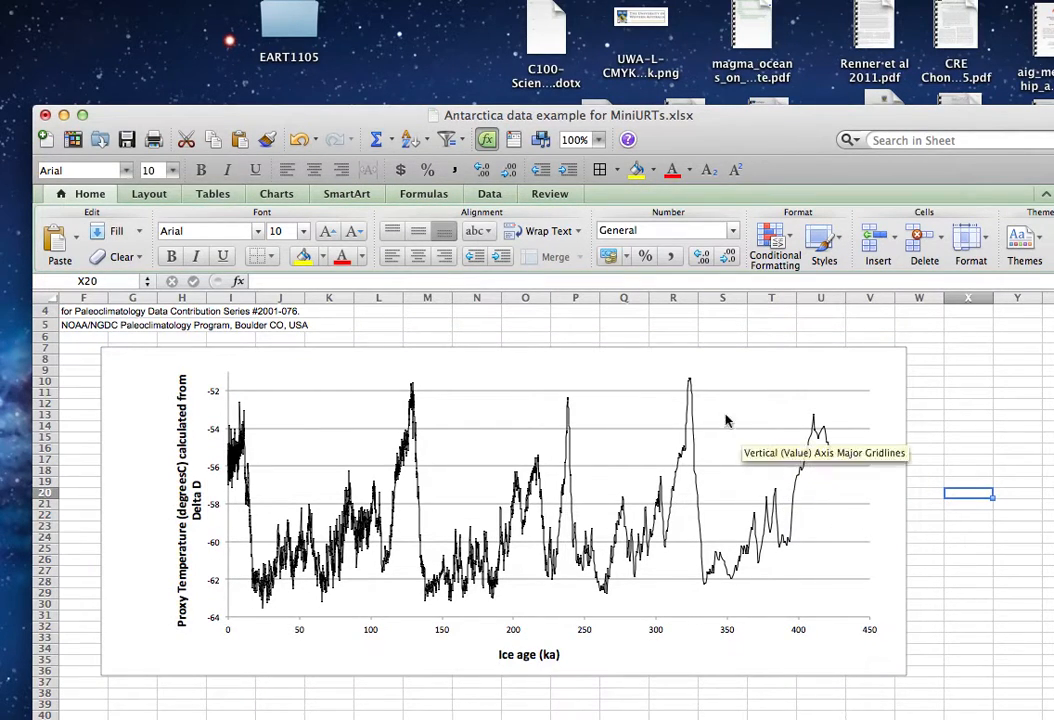
Widen the plot area leftward so the graph fills more of the chart's empty margin.
{"action": "mouse_move", "coordinate": [691, 393]}
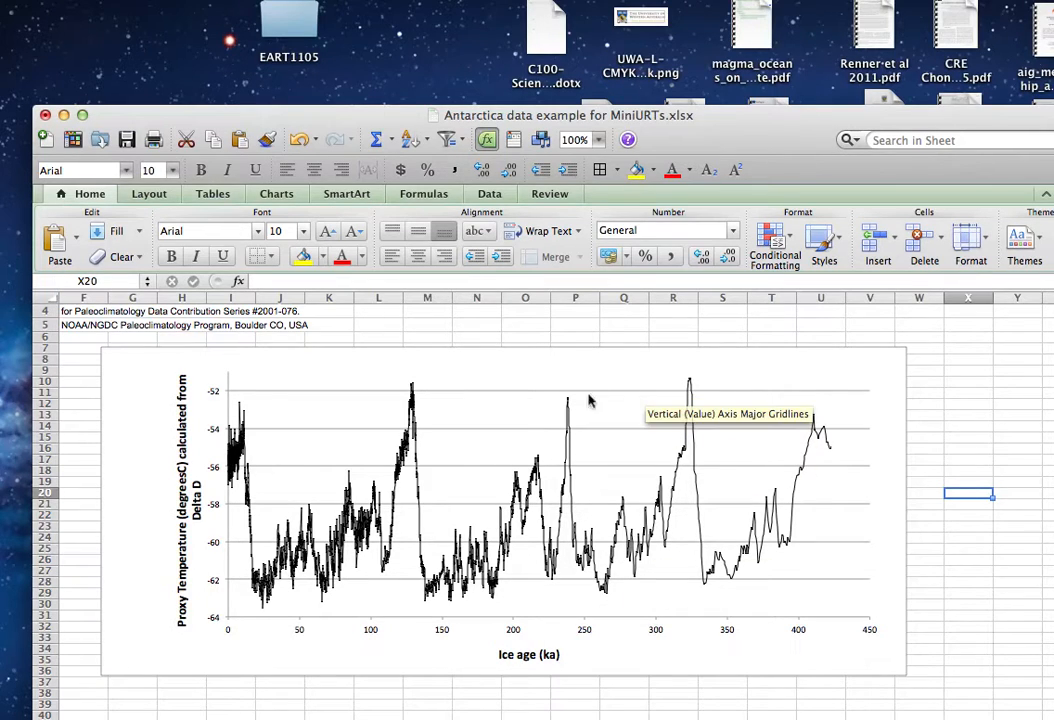
{"action": "mouse_move", "coordinate": [437, 597]}
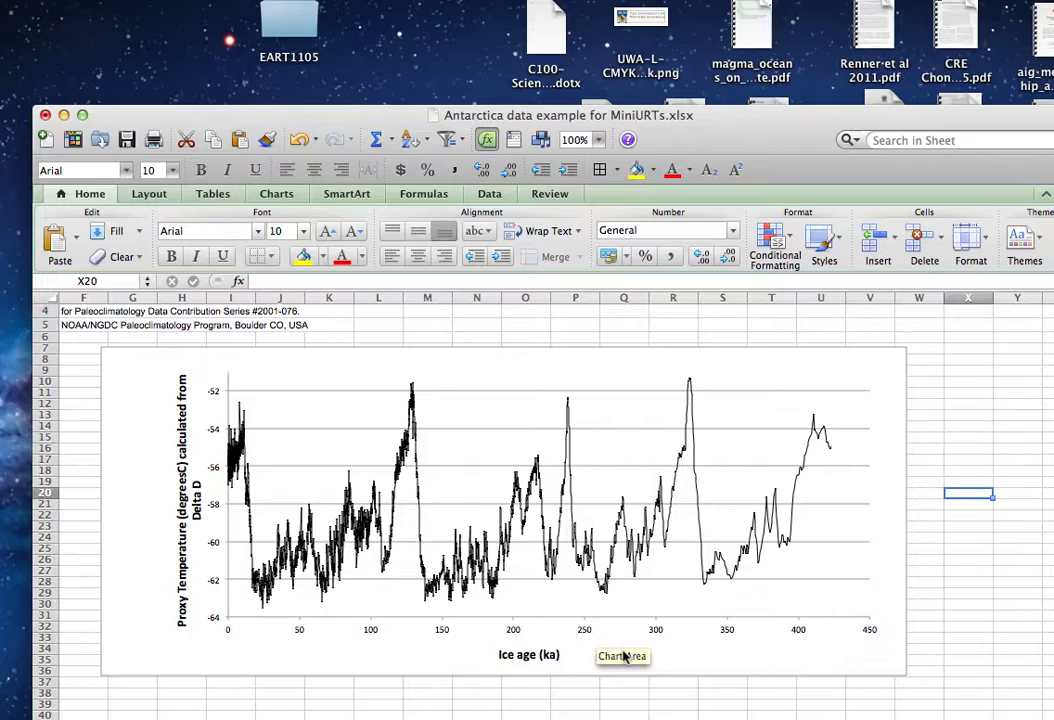
{"action": "left_click", "coordinate": [216, 518]}
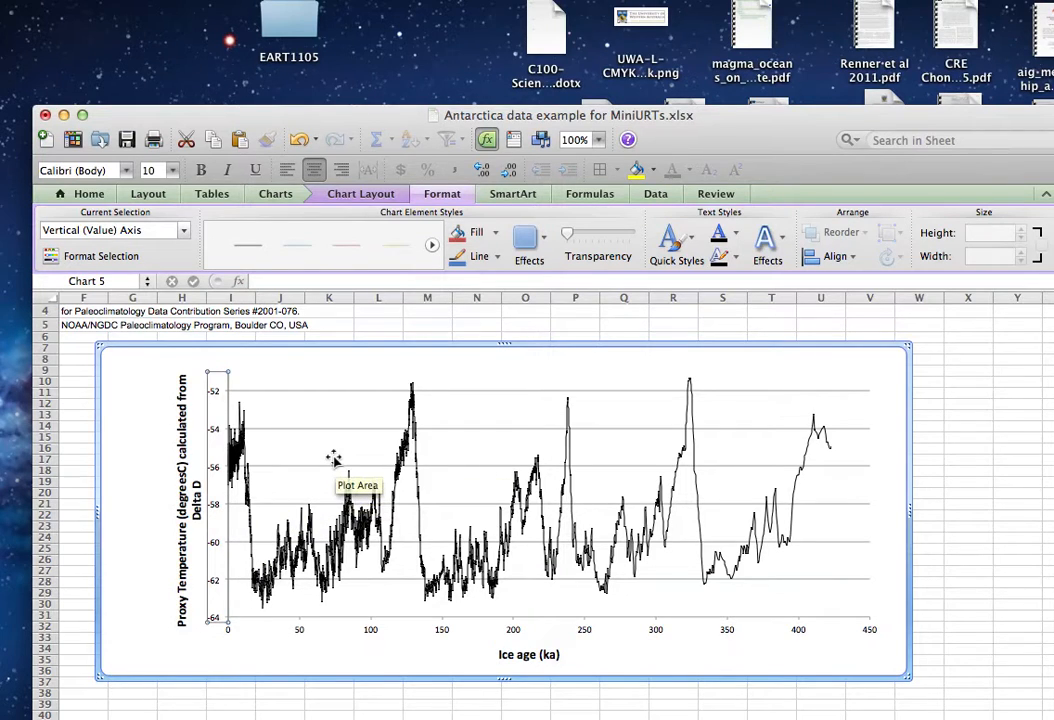
{"action": "left_click", "coordinate": [290, 475]}
{"action": "left_click_drag", "start_coordinate": [228, 494], "coordinate": [167, 494]}
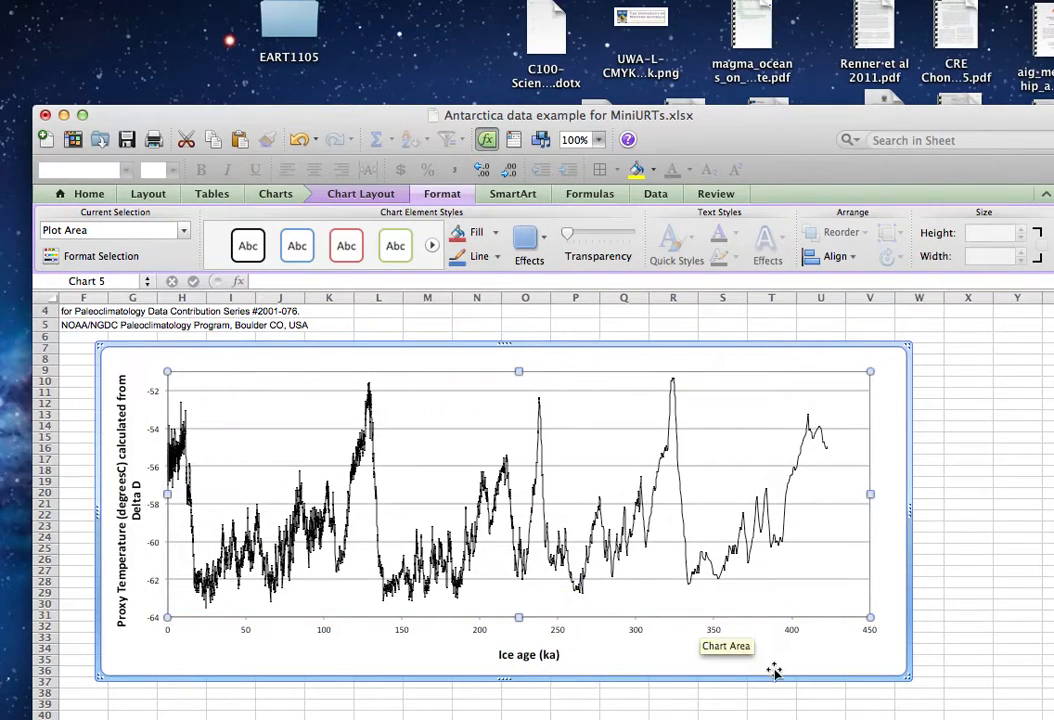
Copy the whole temperature chart and paste the duplicate below the original at cell G41.
{"action": "left_click", "coordinate": [888, 657]}
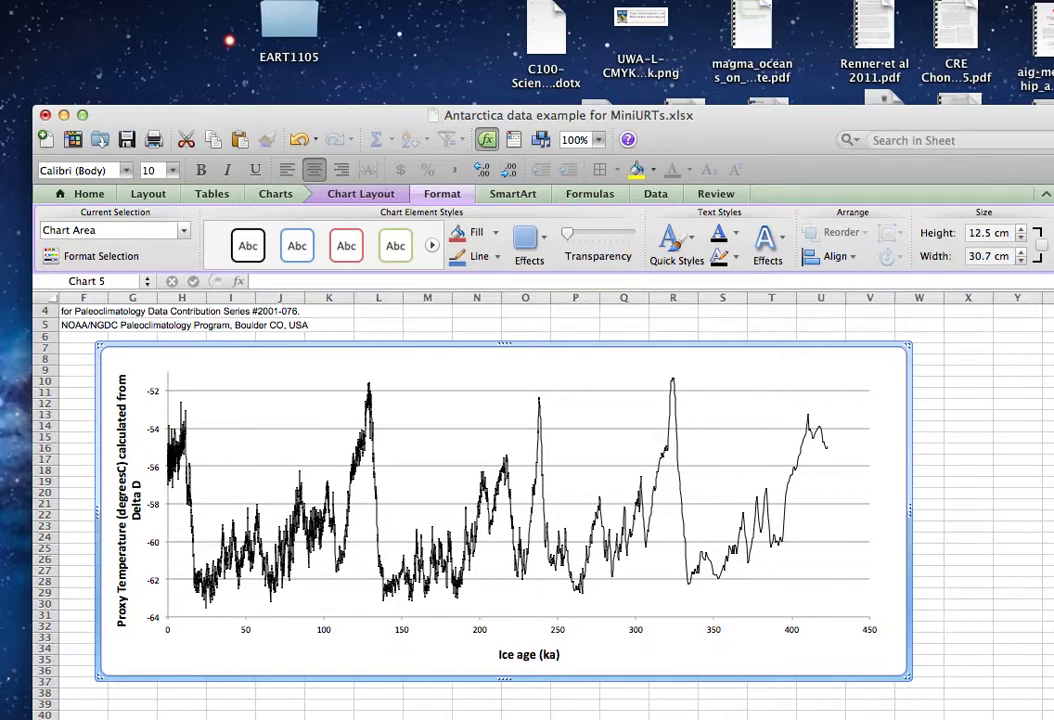
{"action": "scroll", "coordinate": [960, 540], "scroll_direction": "down", "scroll_amount": 3}
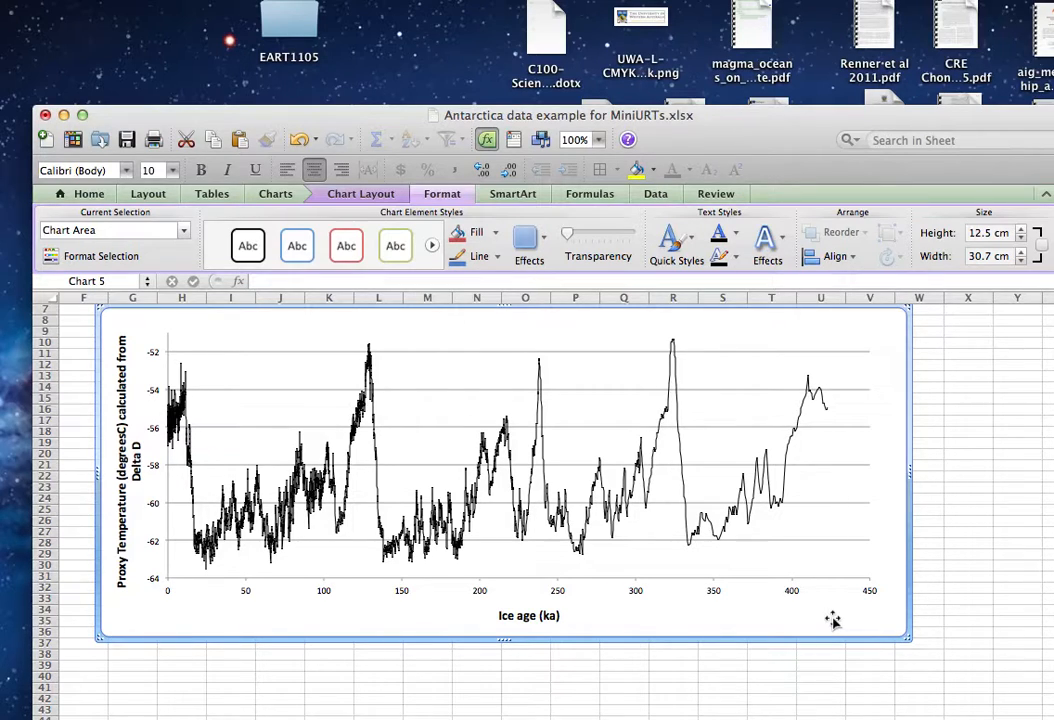
{"action": "scroll", "coordinate": [772, 675], "scroll_direction": "down", "scroll_amount": 4}
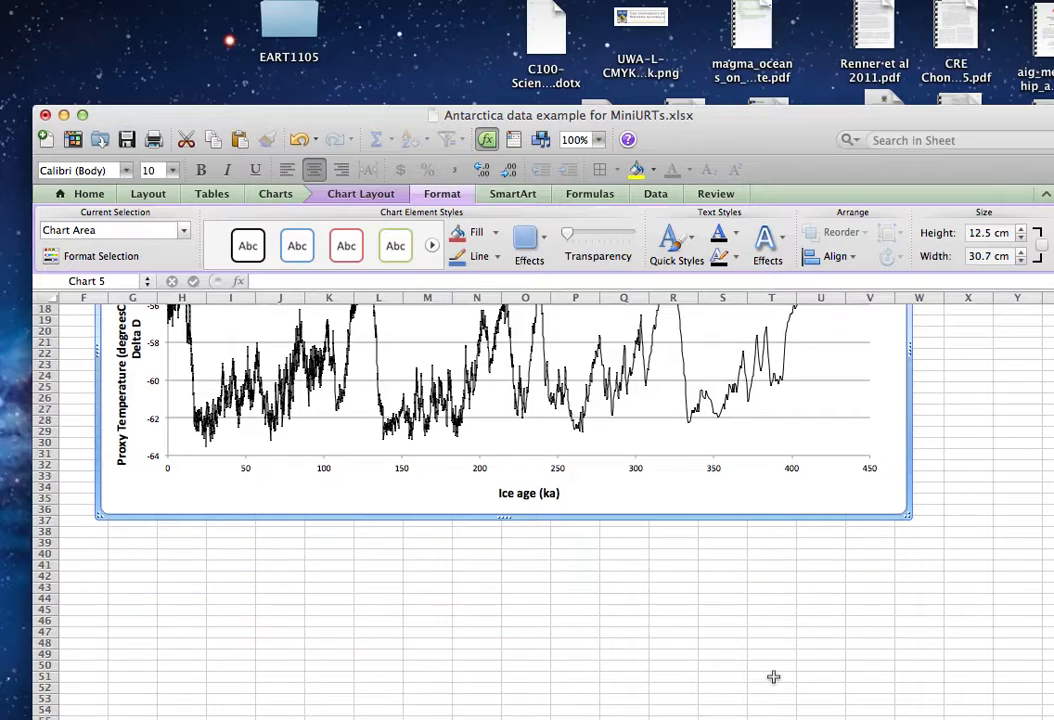
{"action": "left_click", "coordinate": [130, 566]}
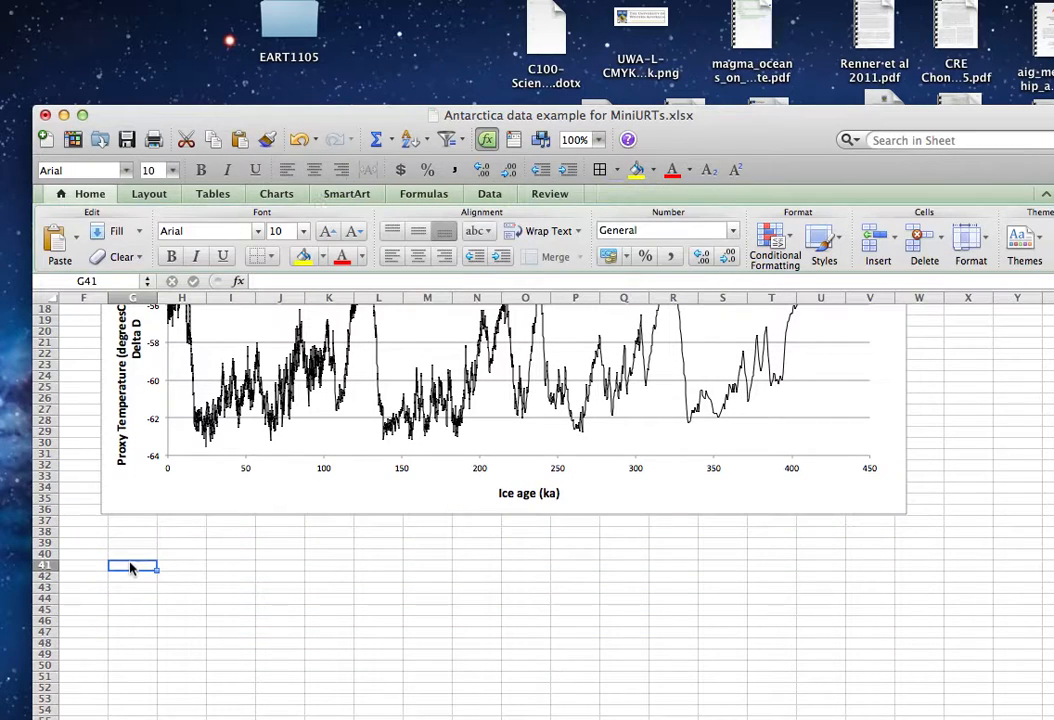
{"action": "key", "text": "super+v"}
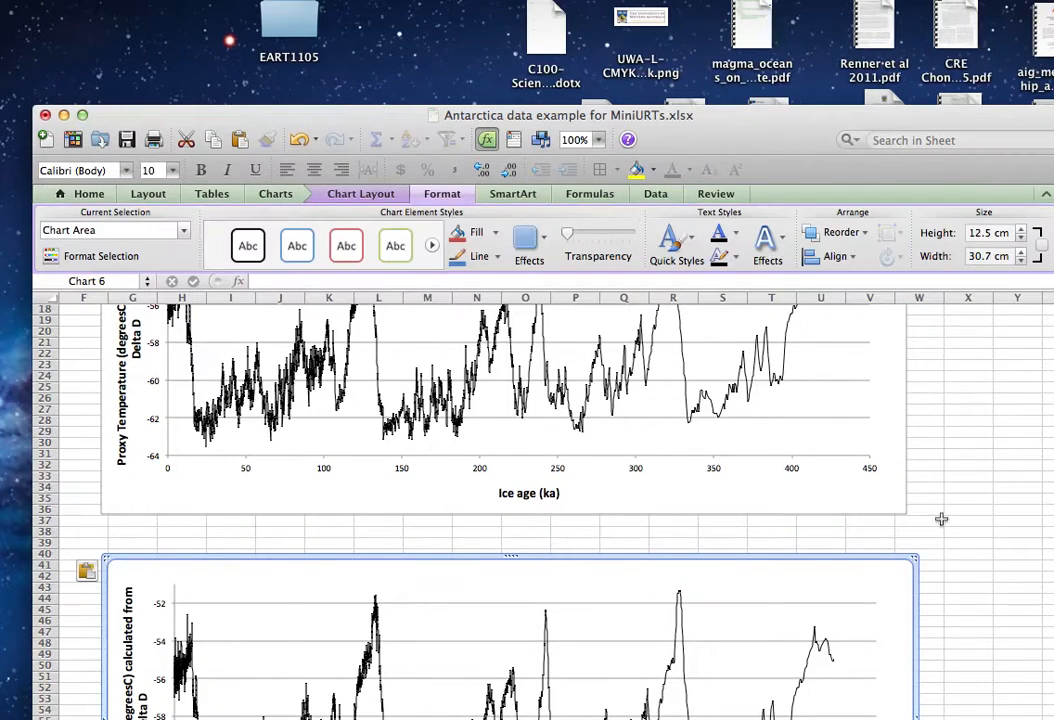
Set the horizontal axis maximum of the duplicated chart to 150000.
{"action": "scroll", "coordinate": [940, 518], "scroll_direction": "down", "scroll_amount": 7}
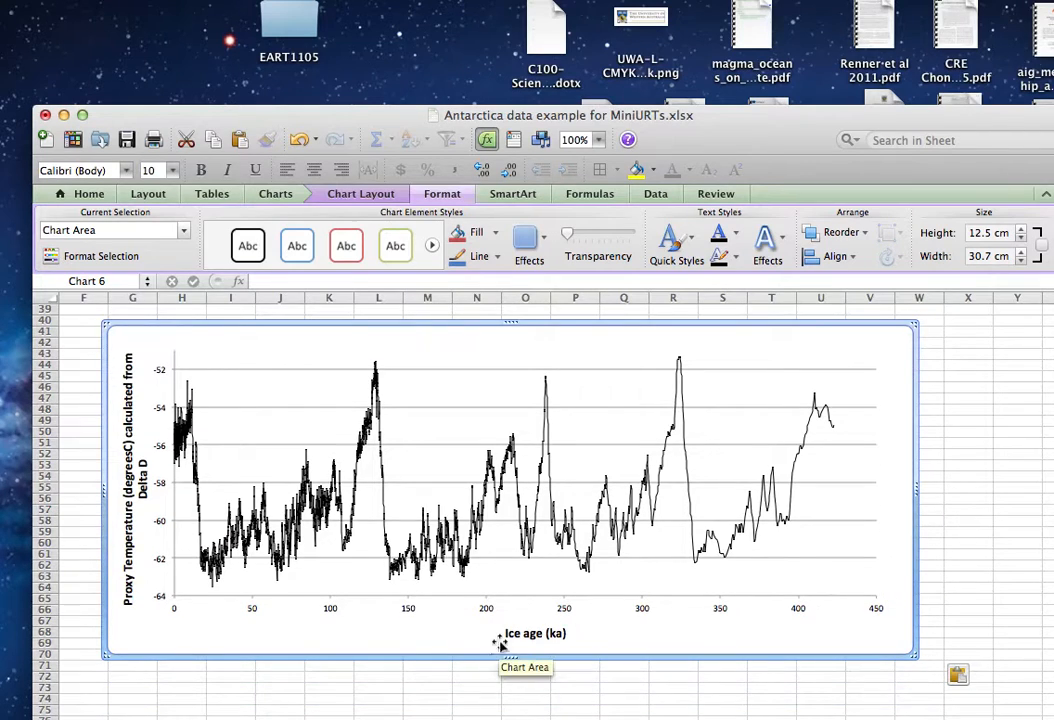
{"action": "left_click", "coordinate": [407, 604]}
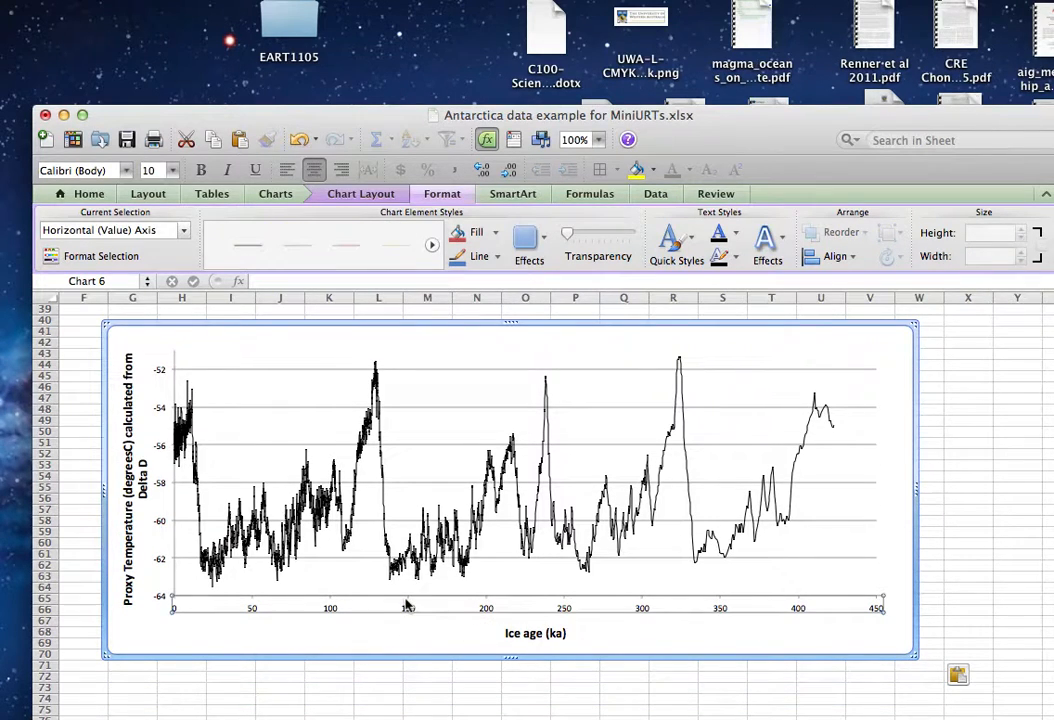
{"action": "right_click", "coordinate": [407, 604]}
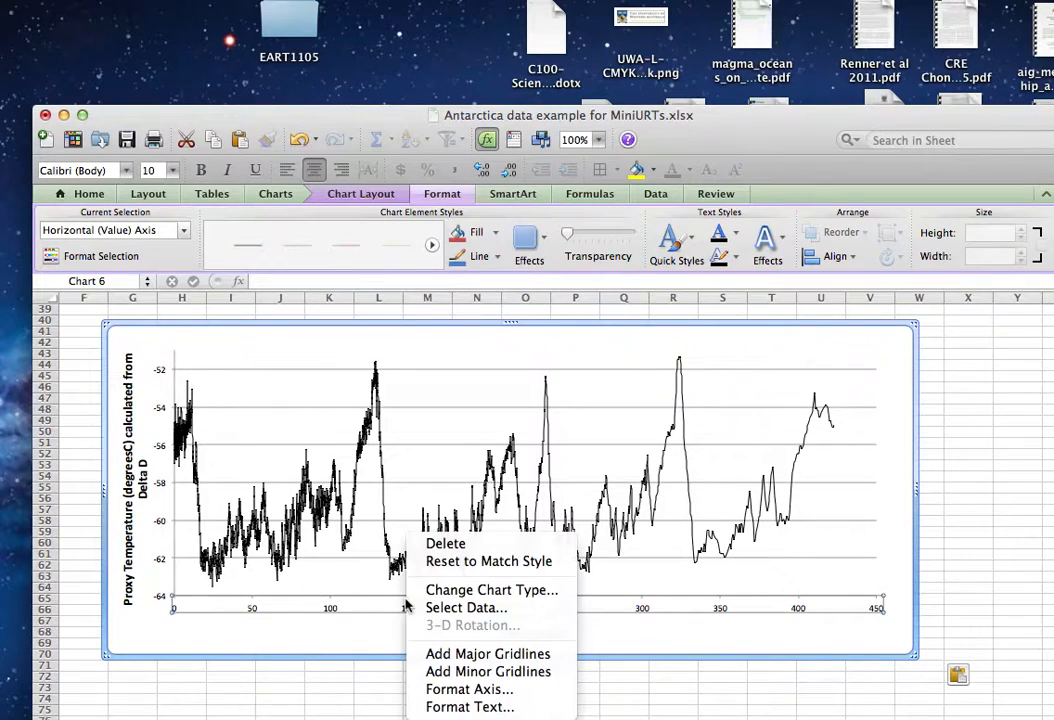
{"action": "left_click", "coordinate": [470, 690]}
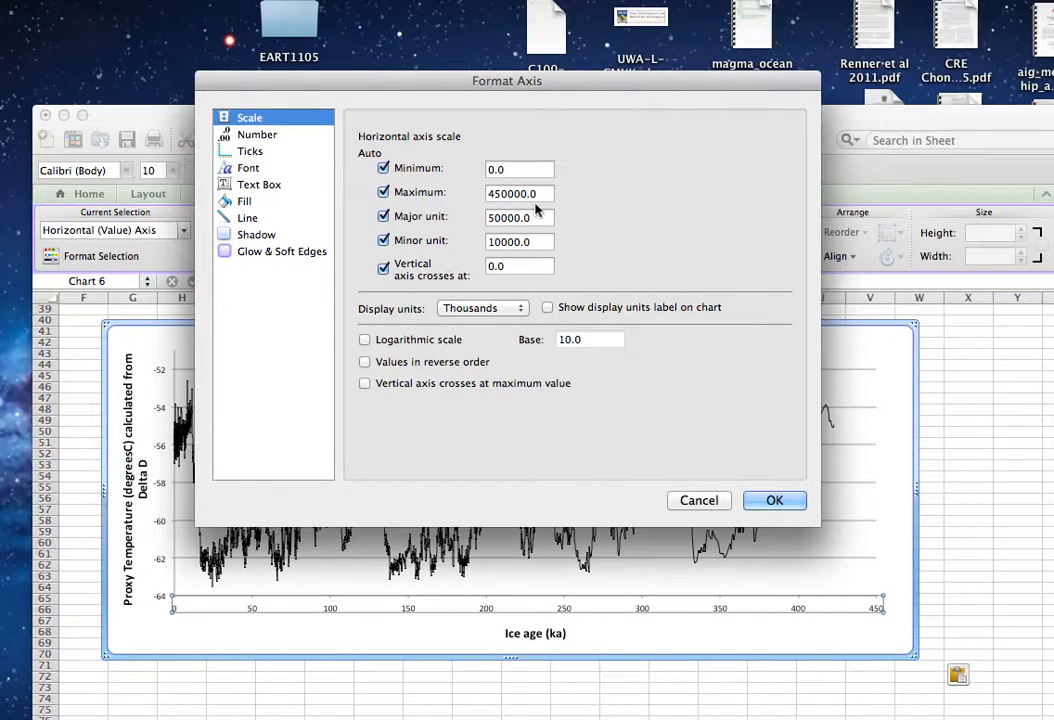
{"action": "left_click", "coordinate": [493, 193]}
{"action": "key", "text": "BackSpace"}
{"action": "type", "text": "1"}
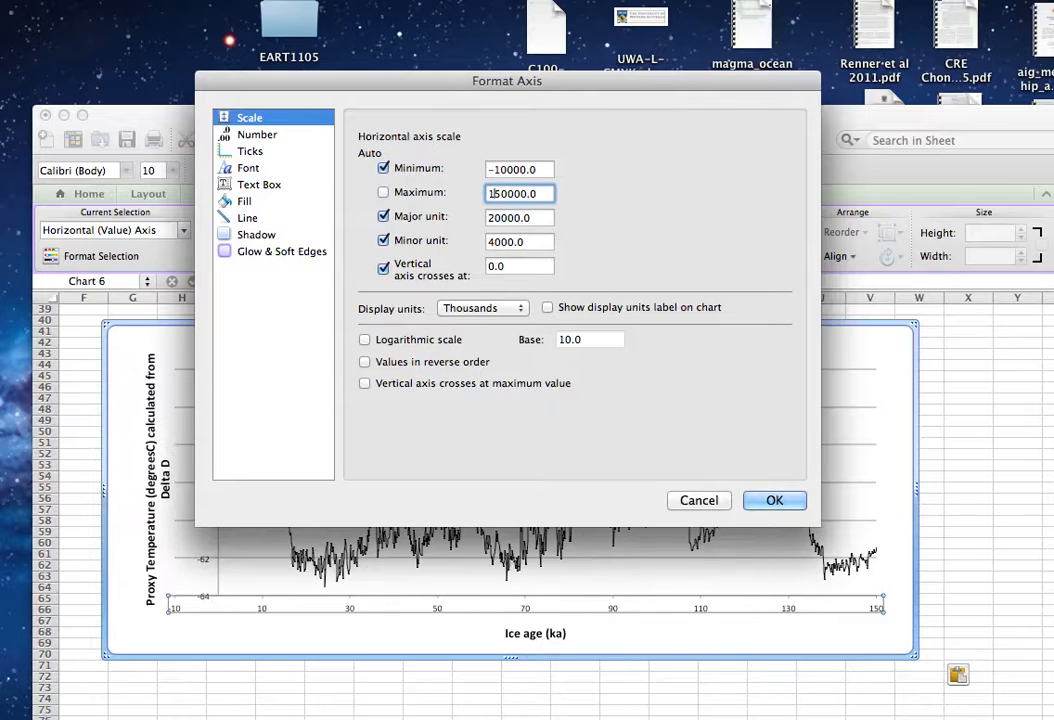
Fix the duplicate's horizontal axis minimum at 0 and its major unit at 10000, and apply the axis format settings.
{"action": "left_click", "coordinate": [527, 170]}
{"action": "key", "text": "BackSpace"}
{"action": "key", "text": "BackSpace"}
{"action": "key", "text": "BackSpace"}
{"action": "key", "text": "BackSpace"}
{"action": "key", "text": "BackSpace"}
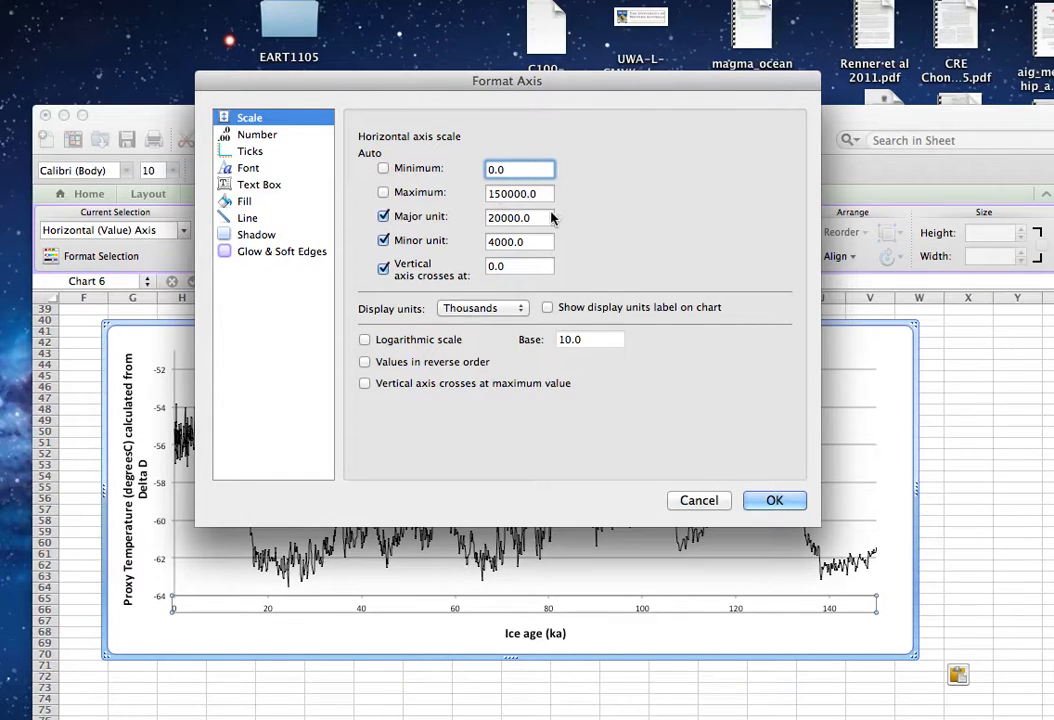
{"action": "left_click", "coordinate": [492, 218]}
{"action": "key", "text": "BackSpace"}
{"action": "type", "text": "1"}
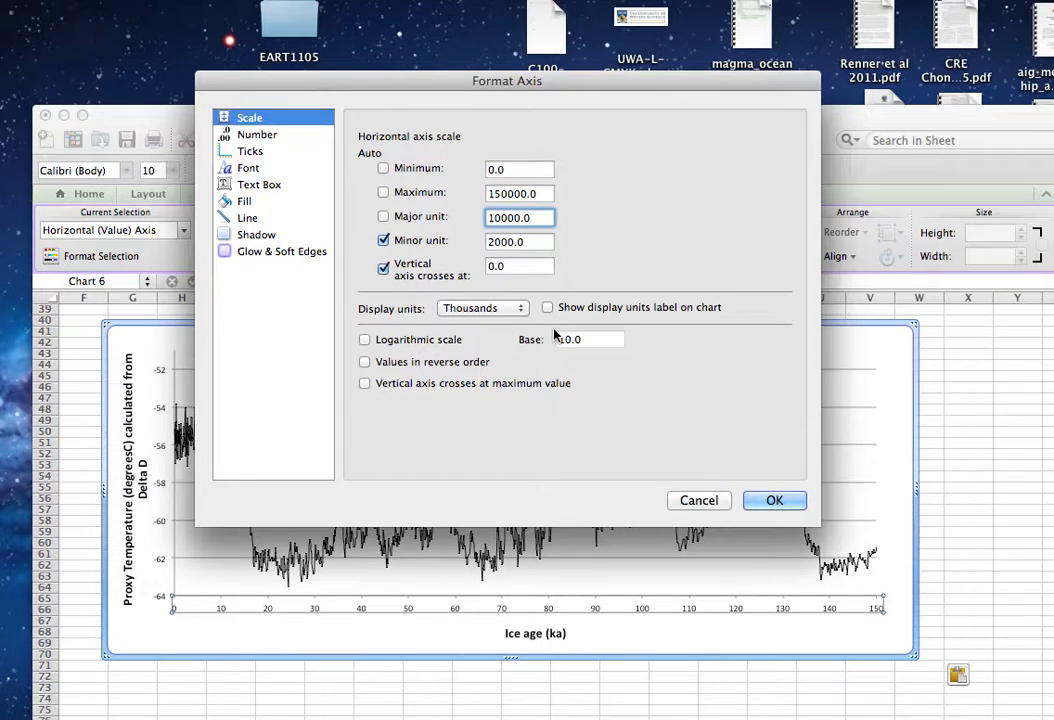
{"action": "left_click", "coordinate": [773, 501]}
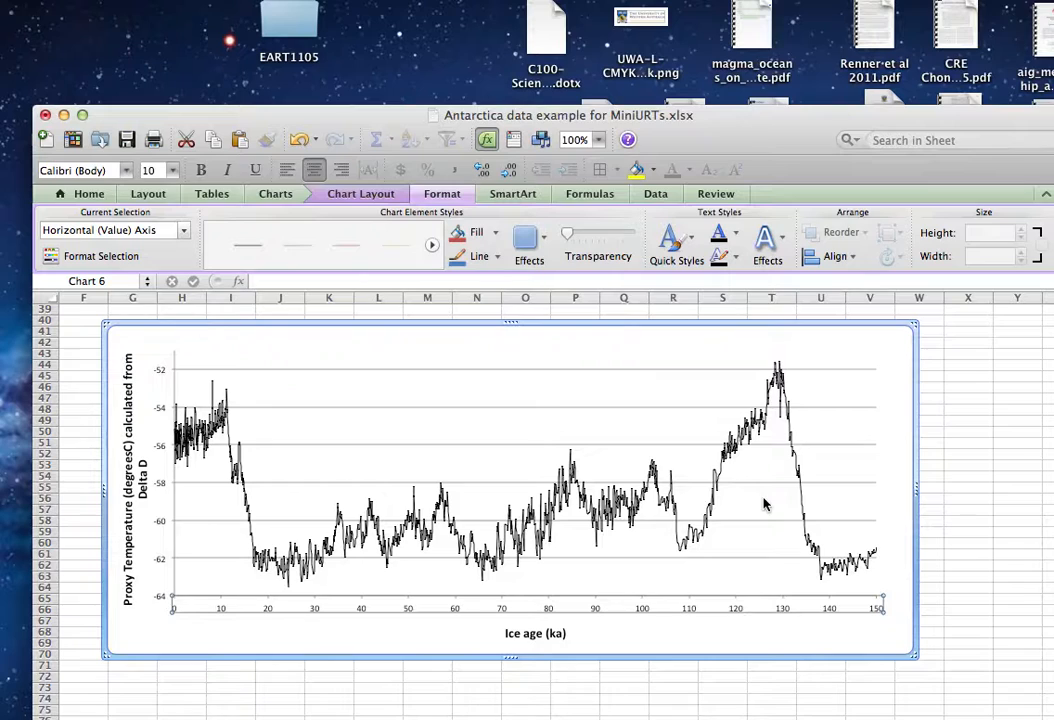
{"action": "left_click", "coordinate": [740, 680]}
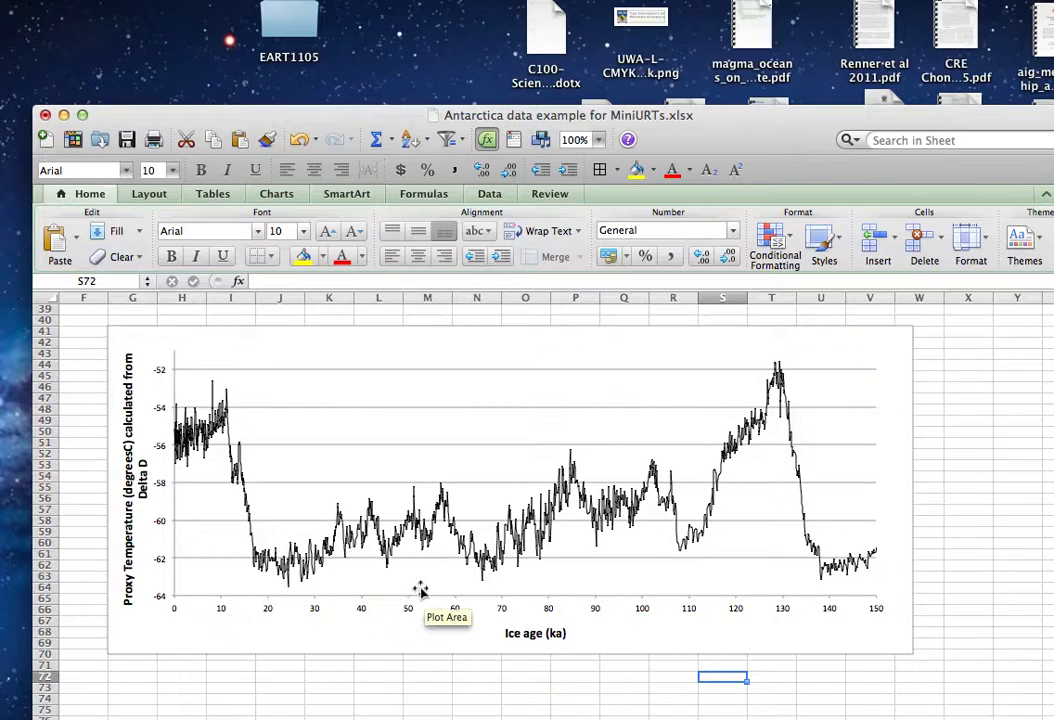
{"action": "left_click", "coordinate": [288, 611]}
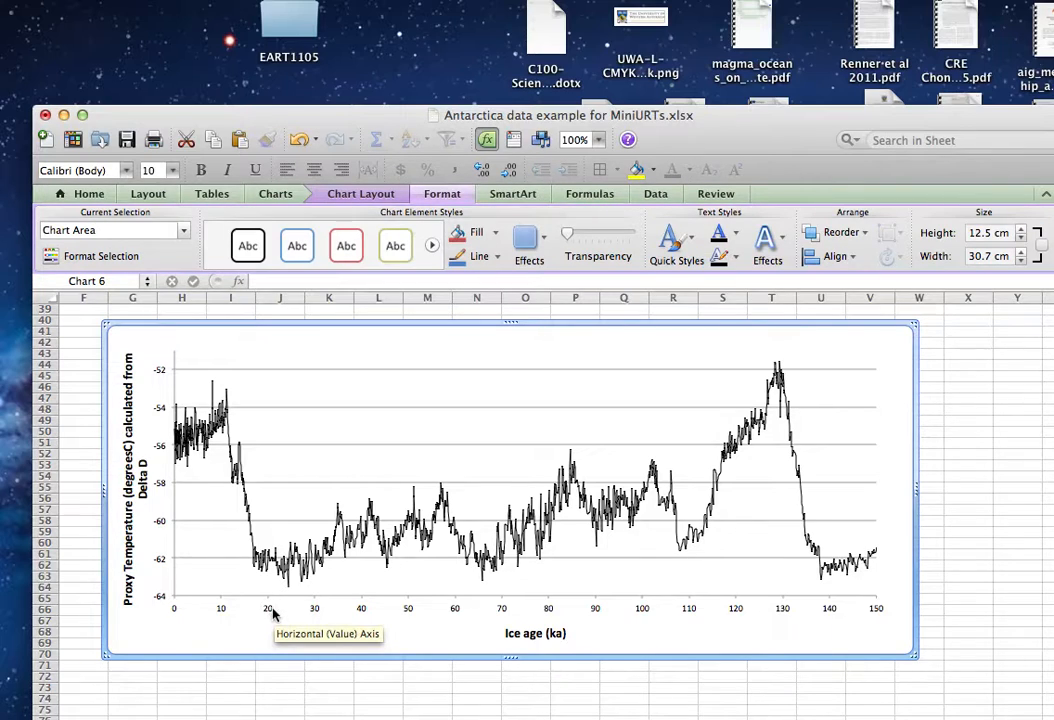
{"action": "left_click", "coordinate": [271, 613]}
{"action": "right_click", "coordinate": [273, 613]}
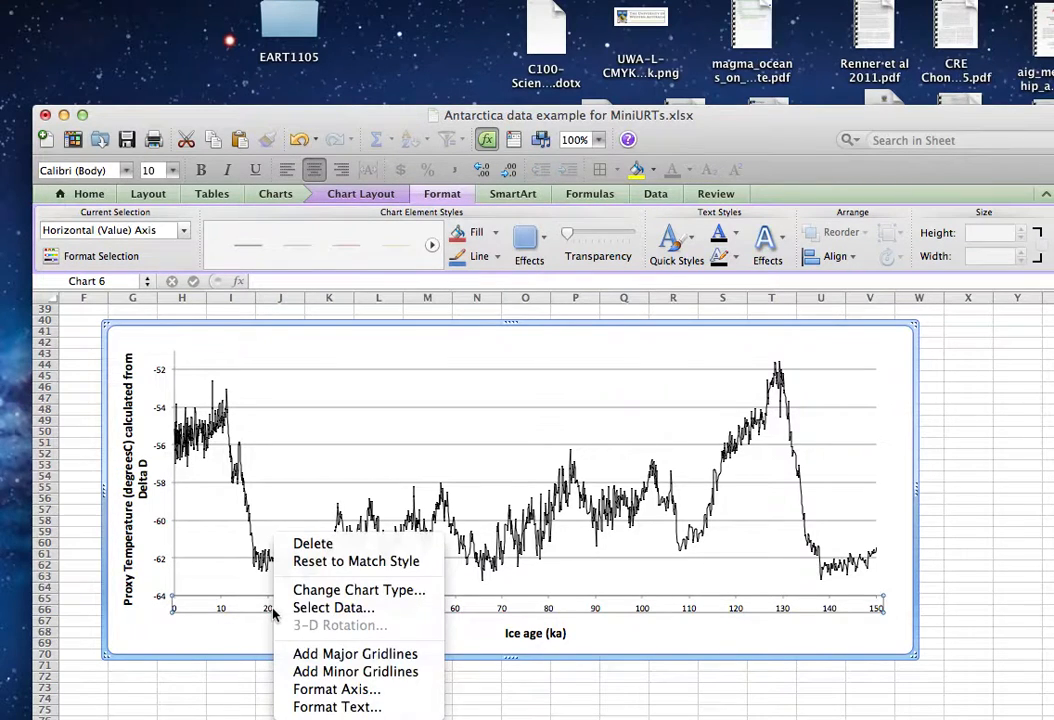
{"action": "left_click", "coordinate": [333, 708]}
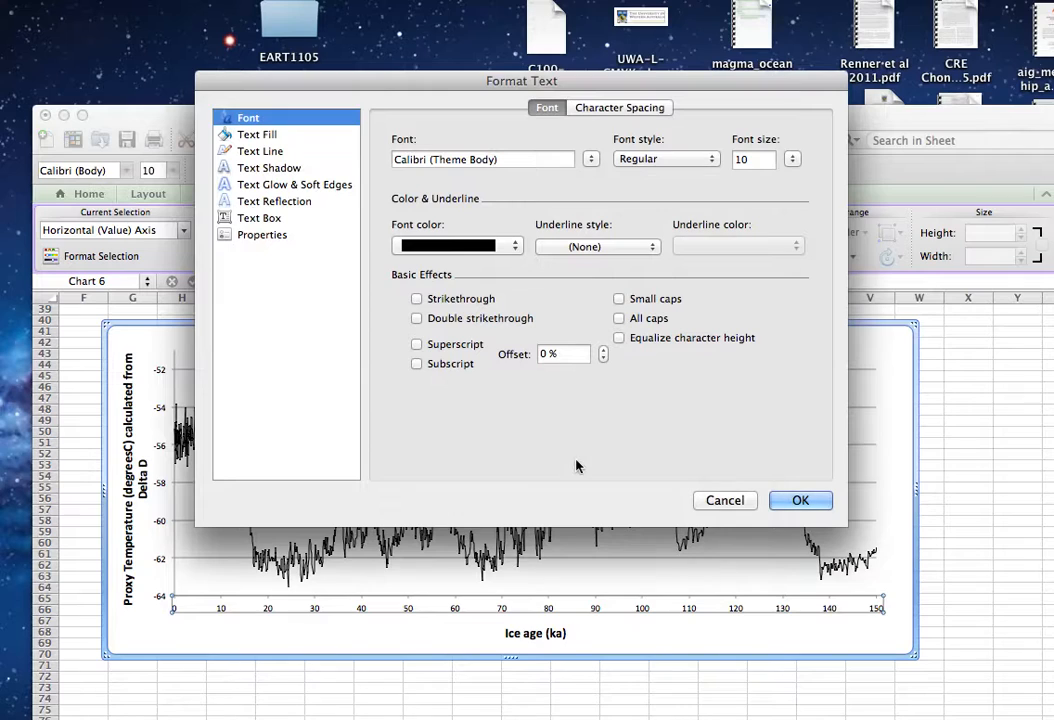
{"action": "left_click", "coordinate": [739, 500]}
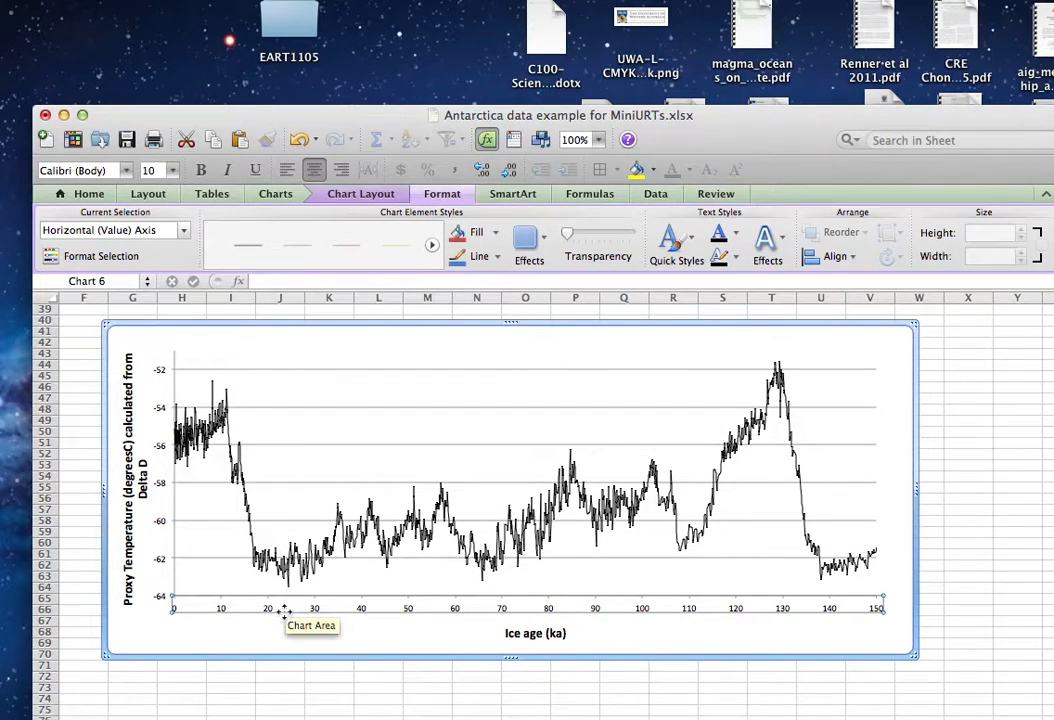
Open the duplicated chart's horizontal axis options and set the axis maximum to 25000.
{"action": "left_click", "coordinate": [385, 195]}
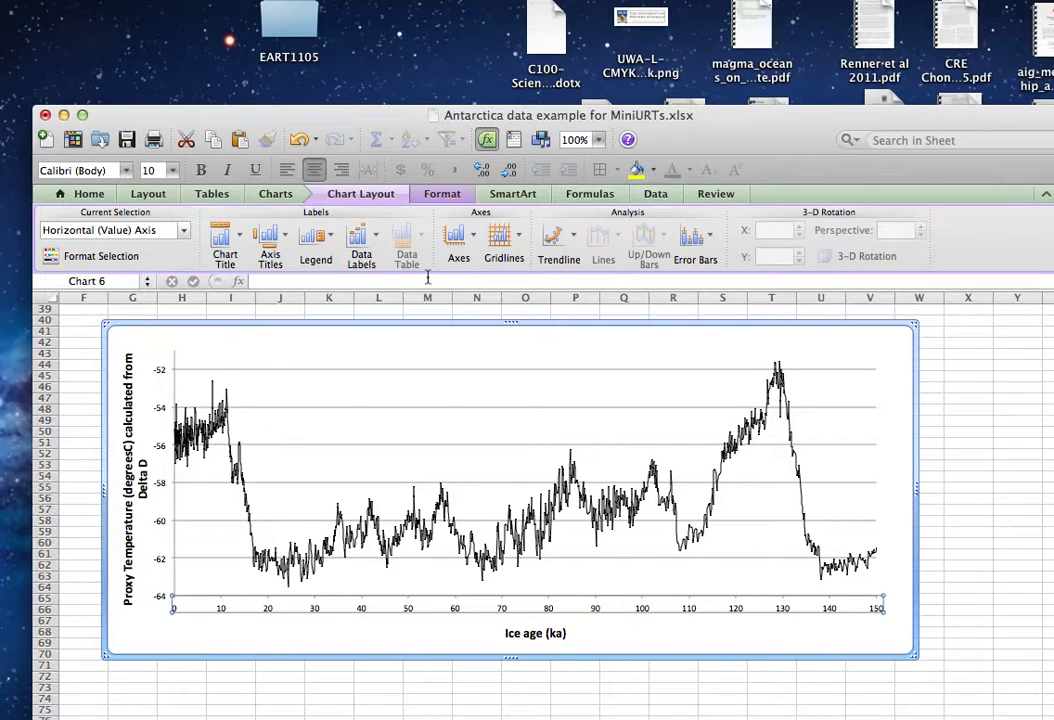
{"action": "left_click", "coordinate": [475, 238]}
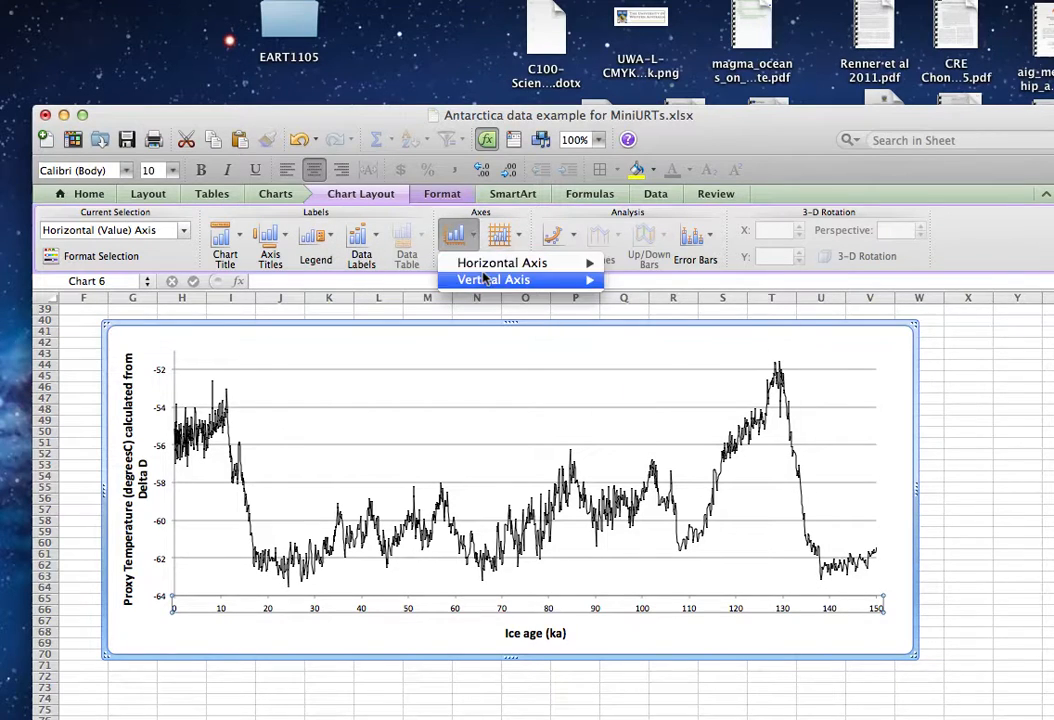
{"action": "mouse_move", "coordinate": [485, 268]}
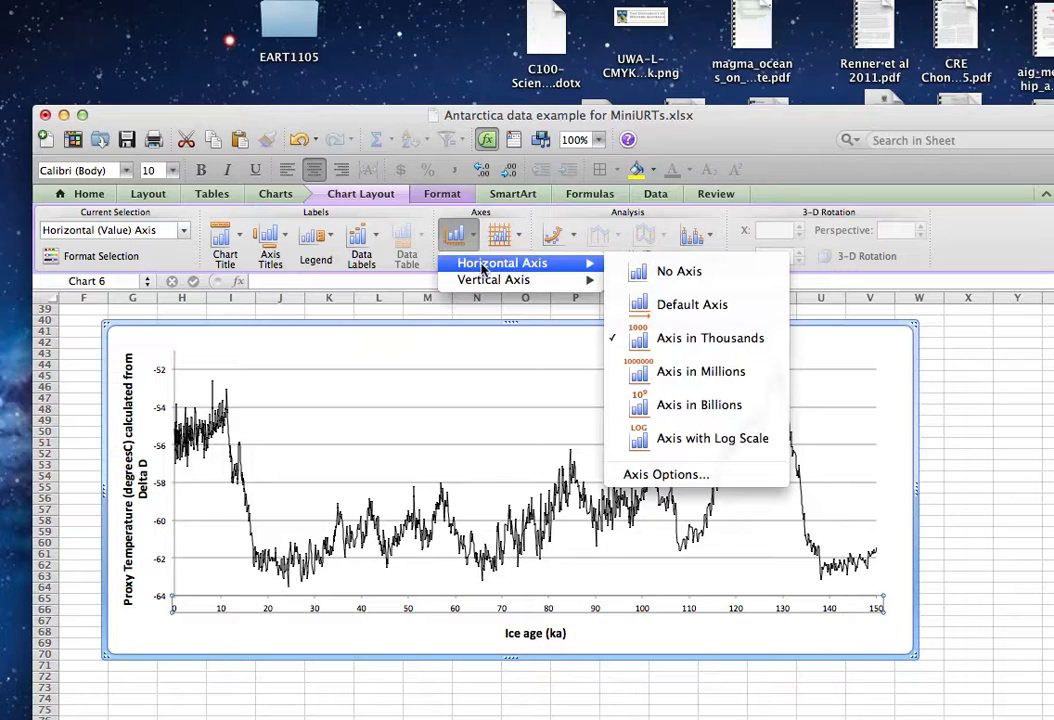
{"action": "left_click", "coordinate": [667, 474]}
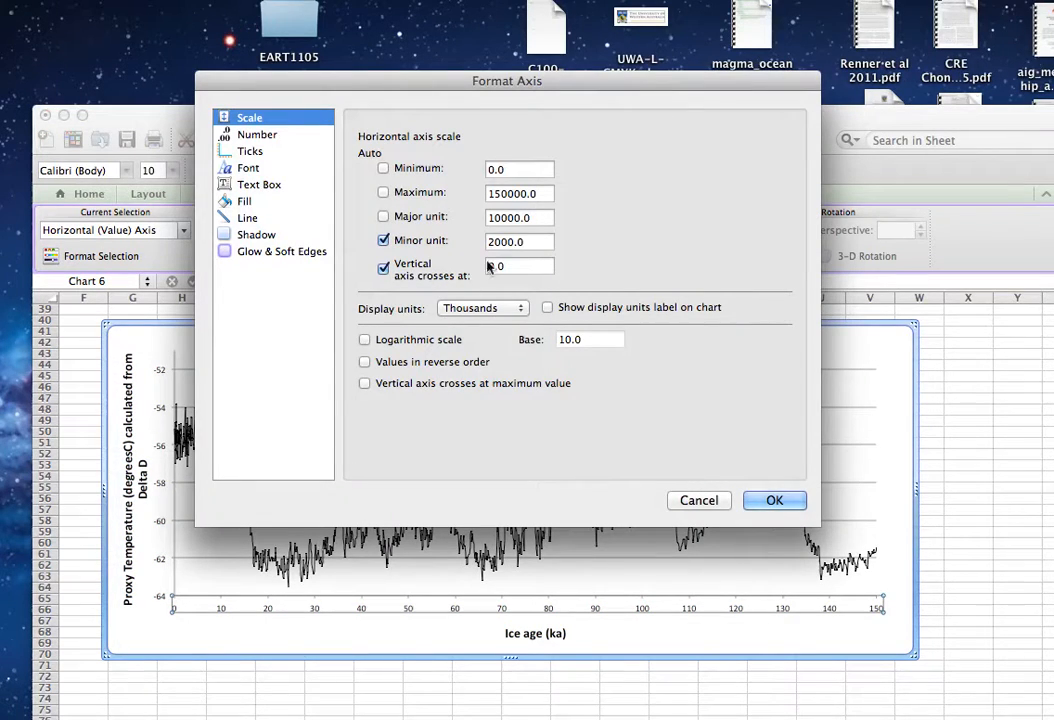
{"action": "left_click", "coordinate": [507, 193]}
{"action": "key", "text": "BackSpace"}
{"action": "key", "text": "BackSpace"}
{"action": "key", "text": "BackSpace"}
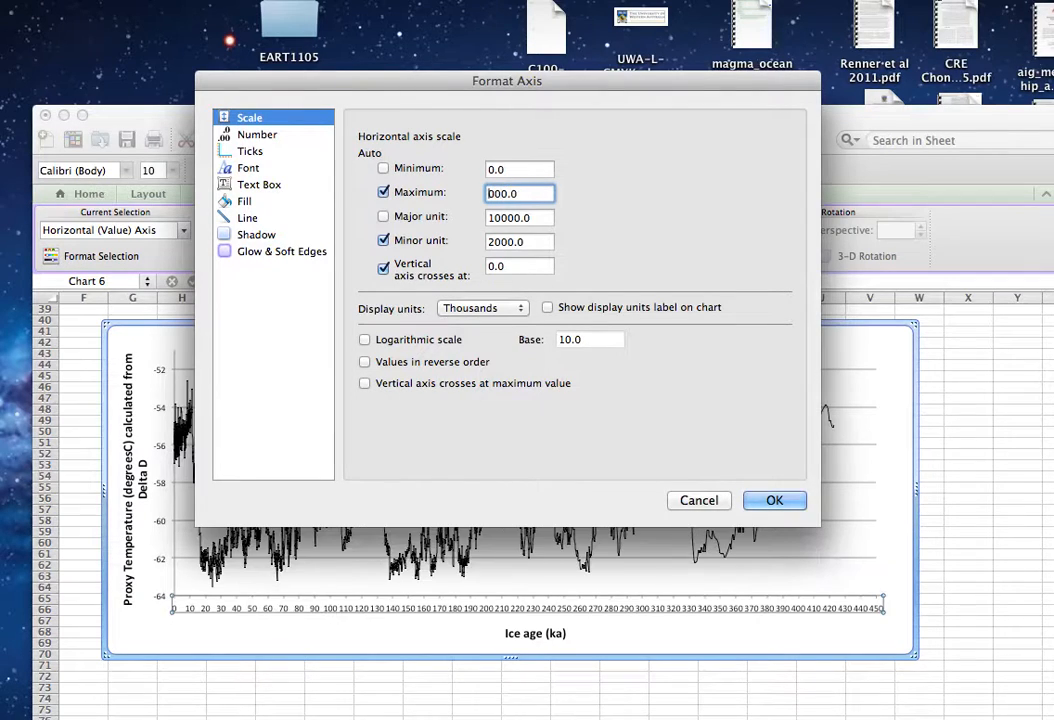
{"action": "type", "text": "25"}
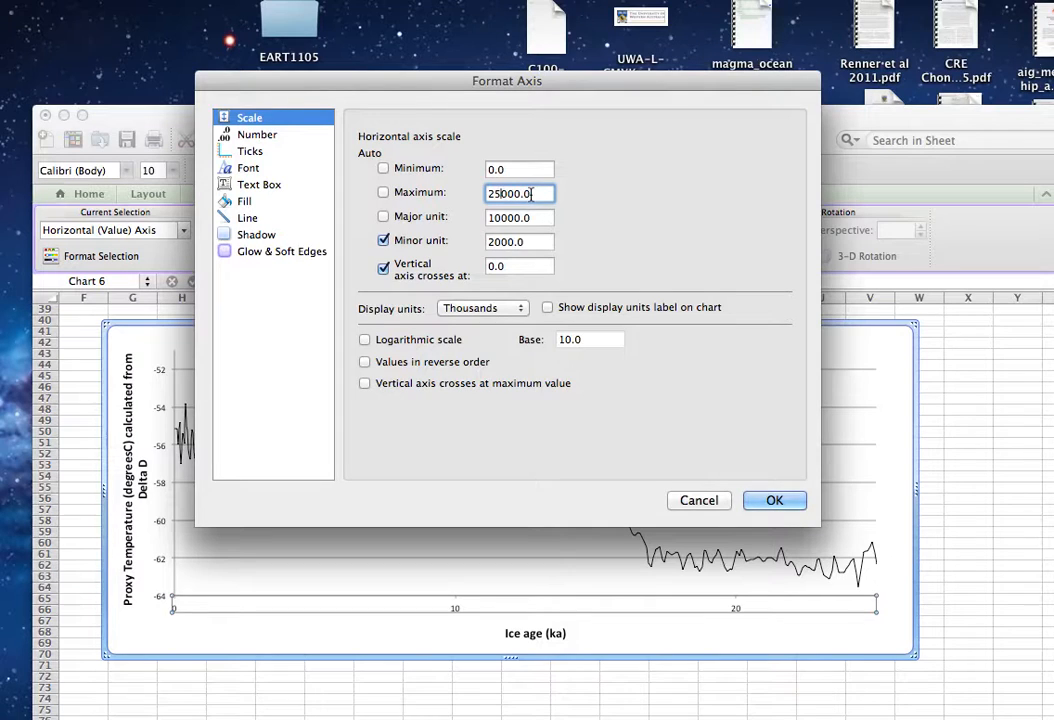
Set the major unit of the duplicated chart's horizontal axis to 2000.
{"action": "left_click", "coordinate": [502, 217]}
{"action": "key", "text": "BackSpace"}
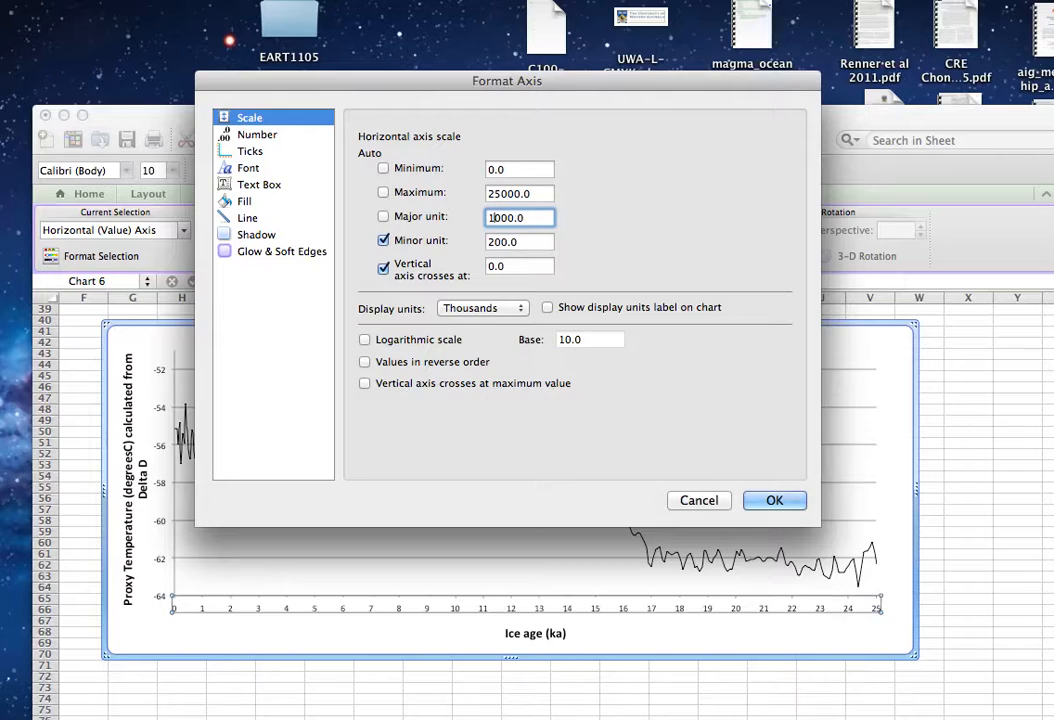
{"action": "left_click", "coordinate": [534, 241]}
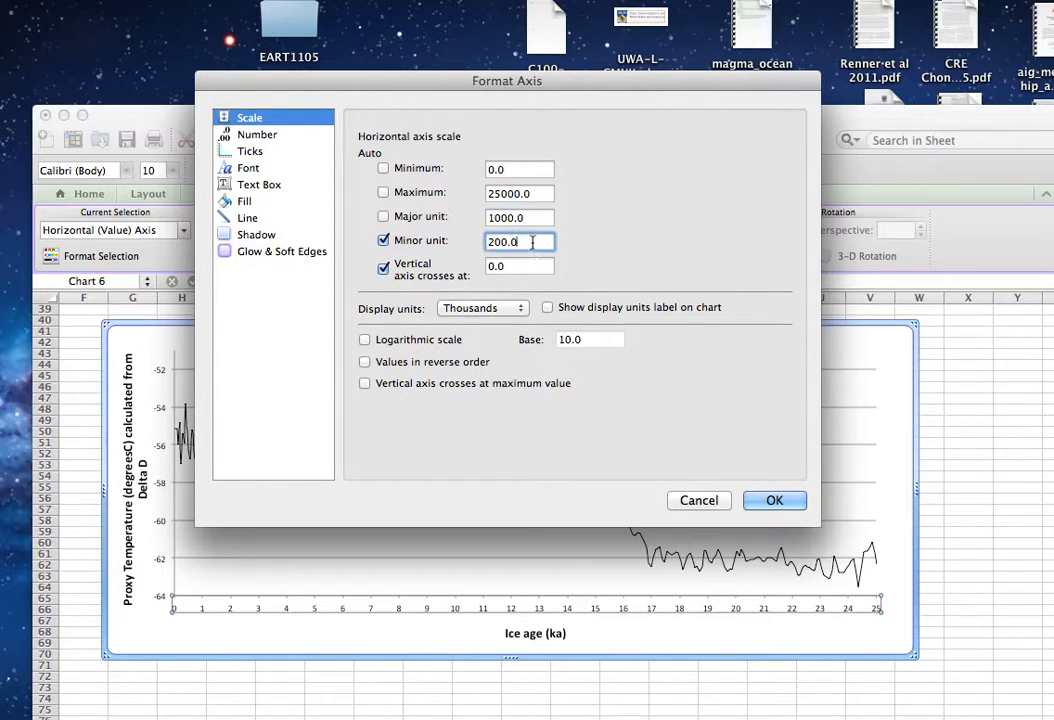
{"action": "left_click", "coordinate": [496, 217]}
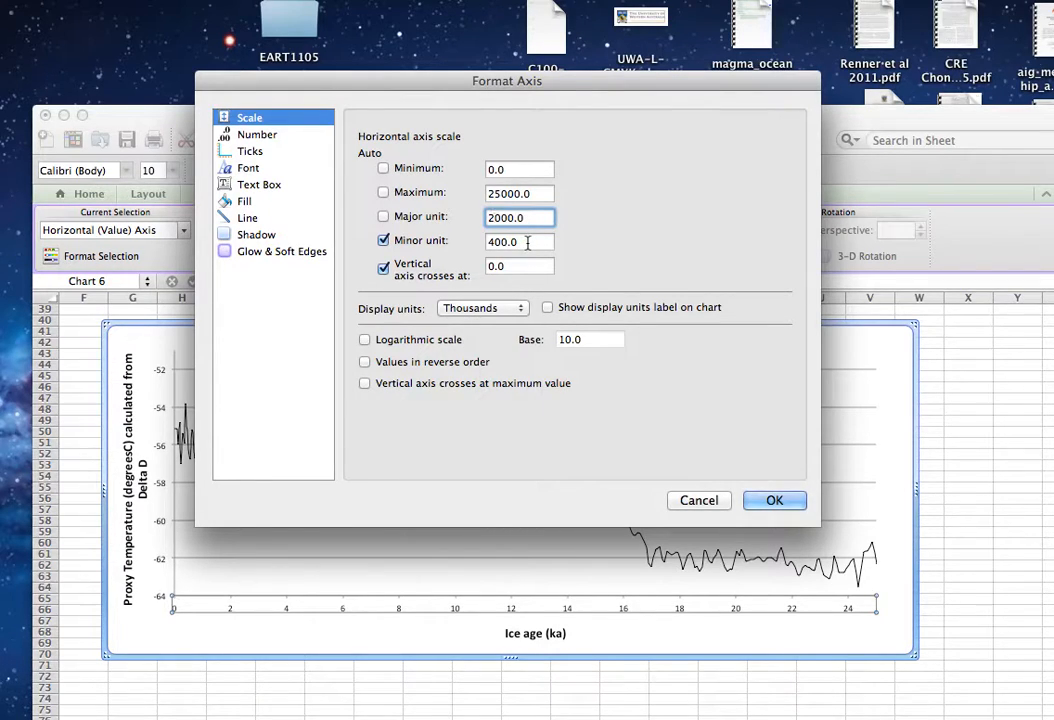
Set the horizontal axis minor tick marks to Inside, apply the axis settings and deselect the chart.
{"action": "left_click", "coordinate": [252, 153]}
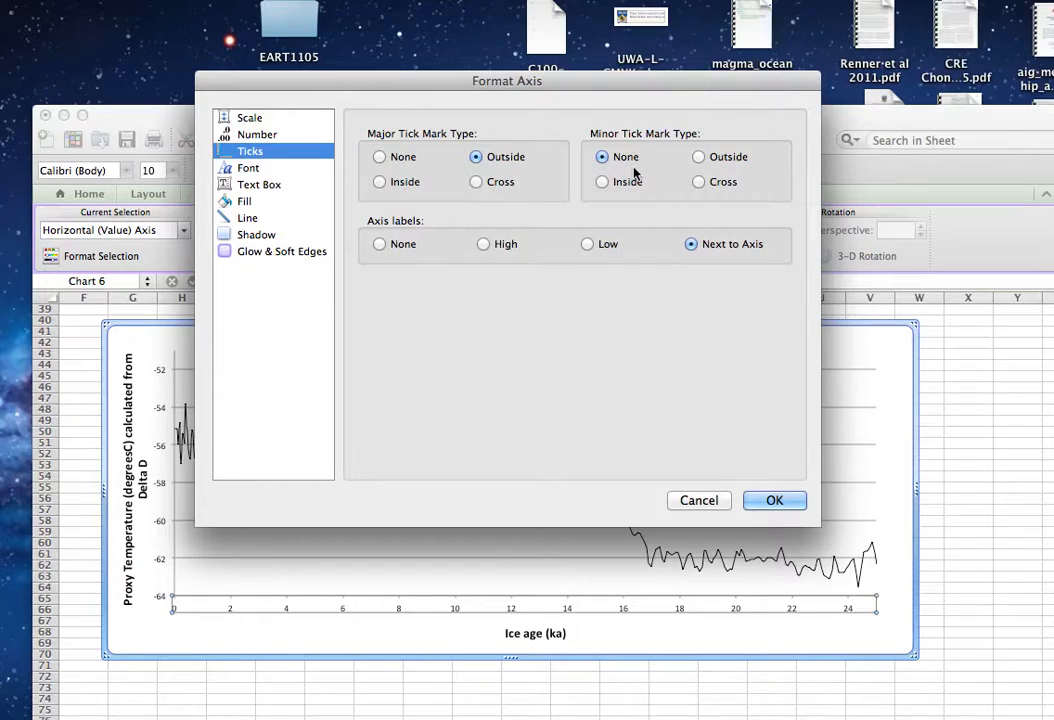
{"action": "left_click", "coordinate": [604, 182]}
{"action": "left_click", "coordinate": [775, 500]}
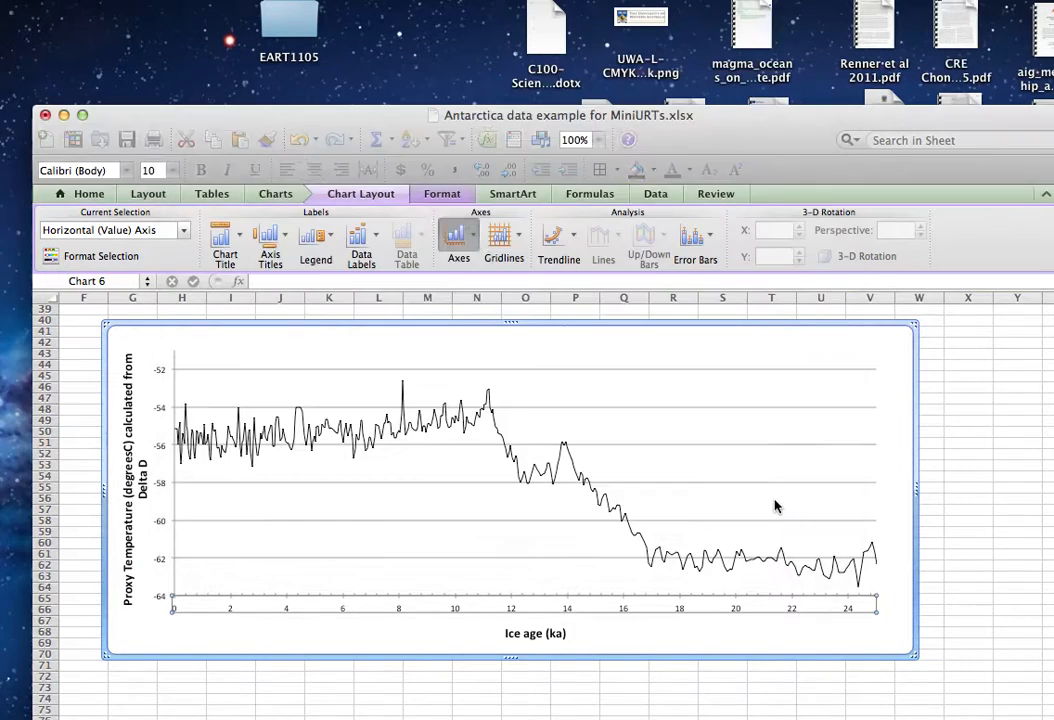
{"action": "left_click", "coordinate": [977, 596]}
Resize the duplicated chart to be narrower and slightly taller, so that it ends around column R and row 73.
{"action": "left_click", "coordinate": [742, 647]}
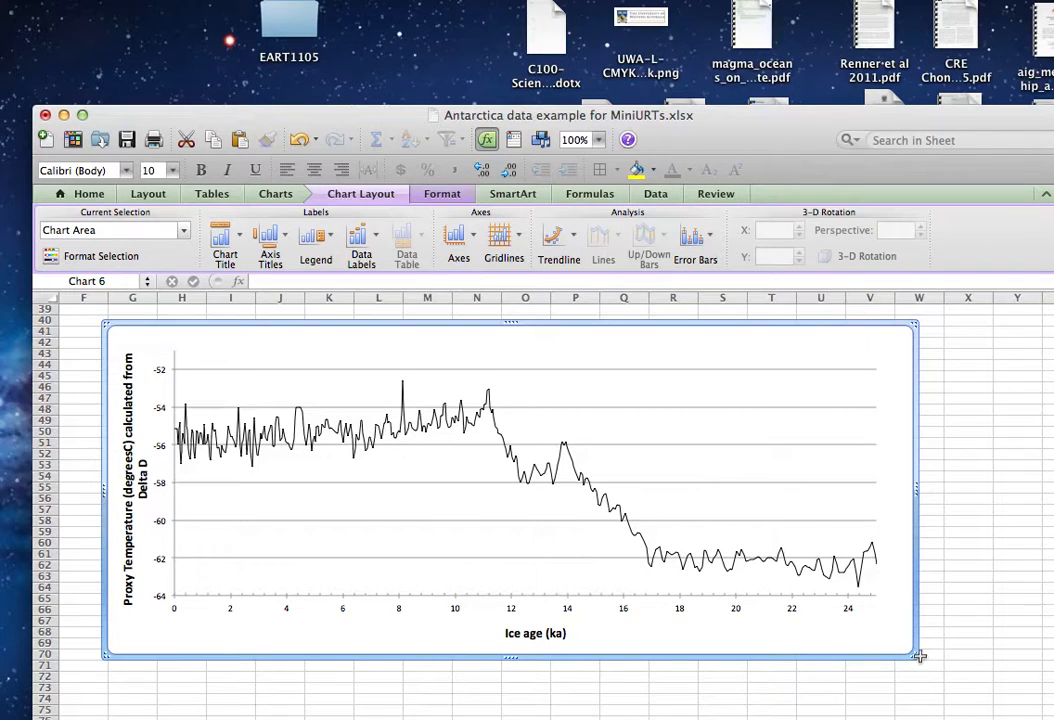
{"action": "left_click_drag", "start_coordinate": [912, 652], "coordinate": [705, 684]}
{"action": "scroll", "coordinate": [855, 619], "scroll_direction": "down", "scroll_amount": 3}
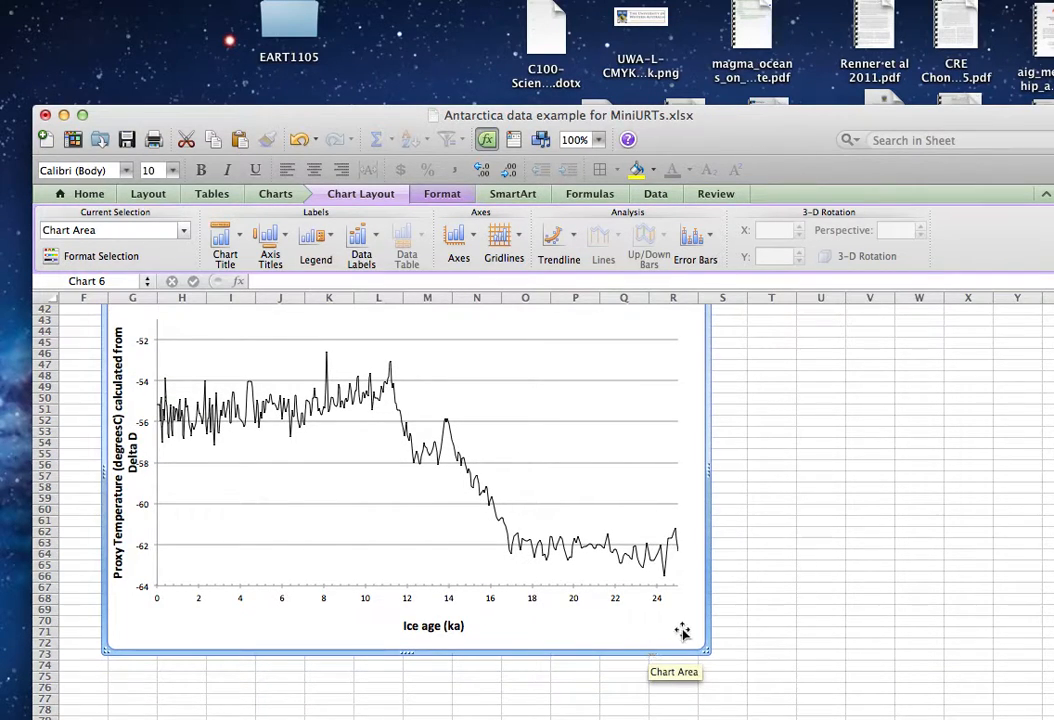
{"action": "scroll", "coordinate": [786, 597], "scroll_direction": "up", "scroll_amount": 2}
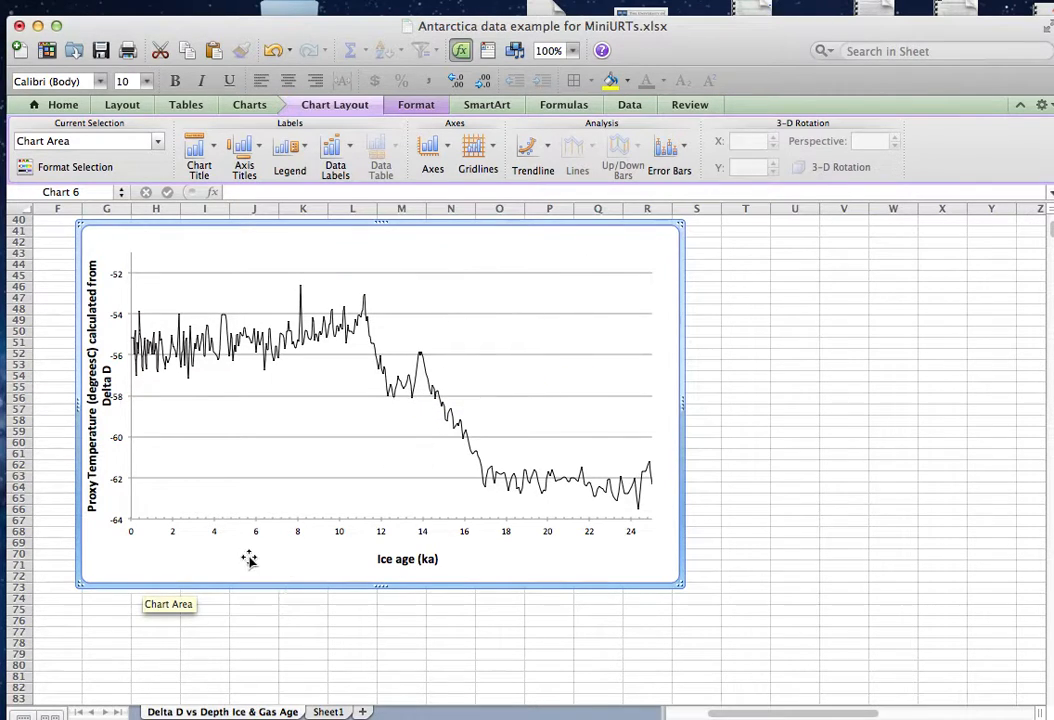
Shift the plot area's left edge inward to clear the vertical axis title and extend its lower edge toward the Ice age title.
{"action": "left_click", "coordinate": [146, 512]}
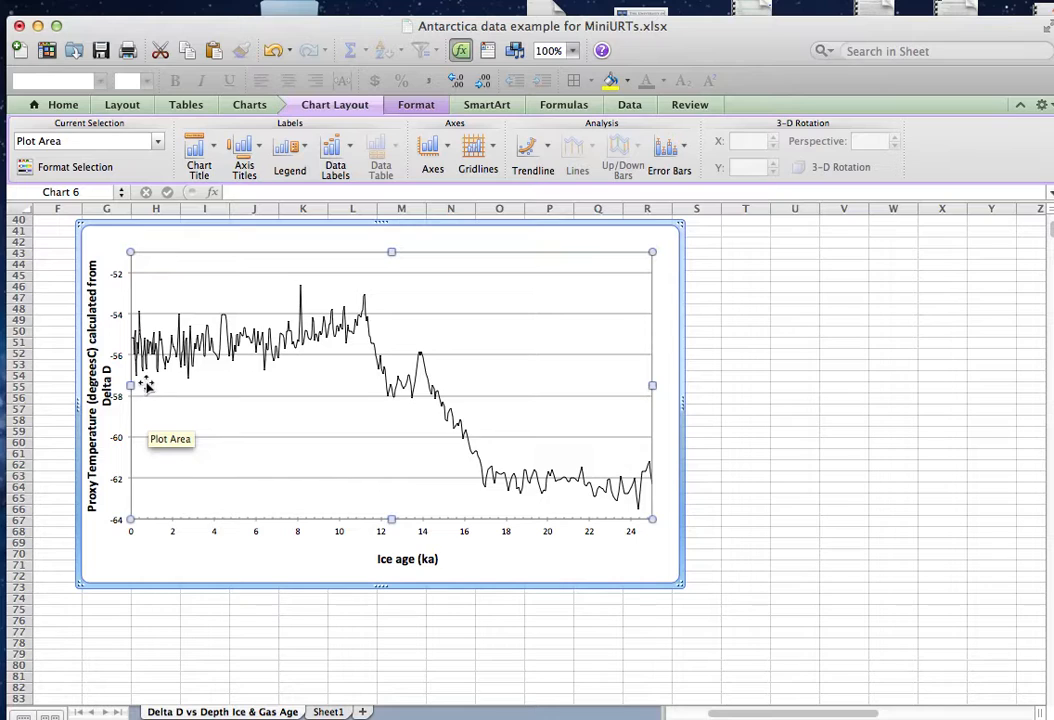
{"action": "left_click_drag", "start_coordinate": [131, 385], "coordinate": [150, 385]}
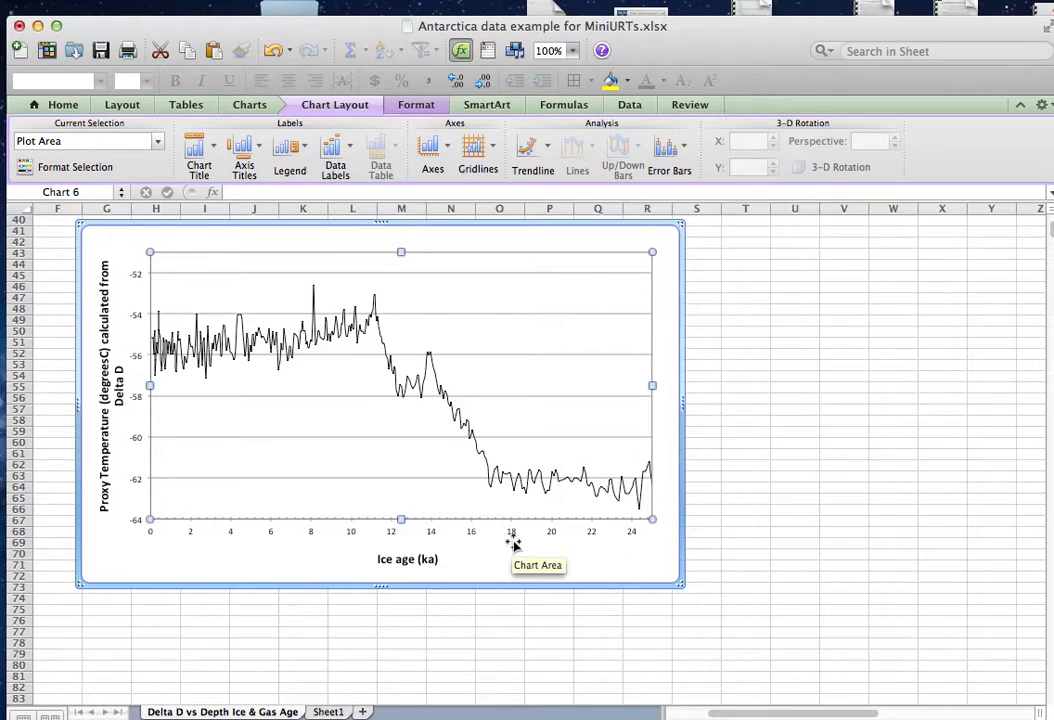
{"action": "left_click_drag", "start_coordinate": [401, 519], "coordinate": [400, 532]}
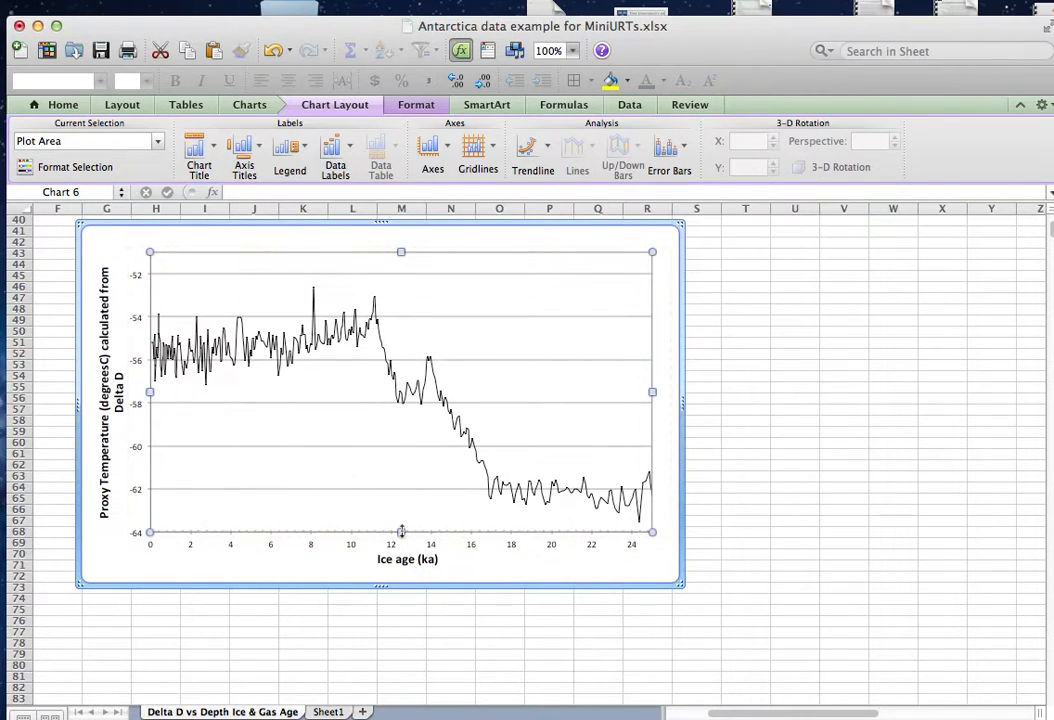
{"action": "left_click", "coordinate": [759, 543]}
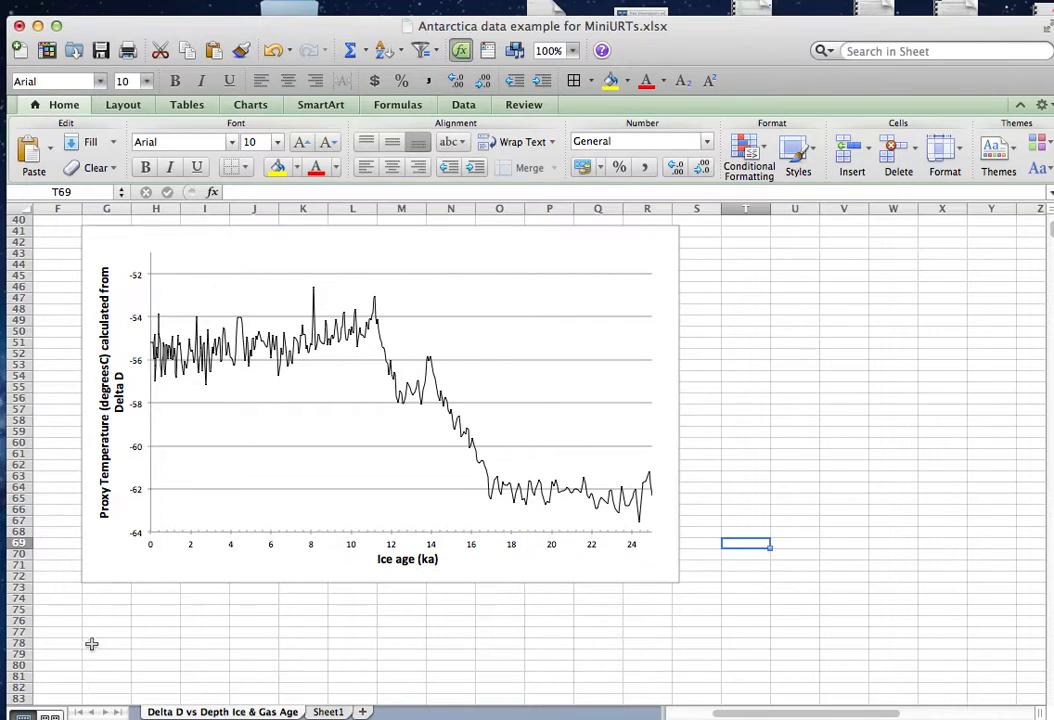
{"action": "left_click", "coordinate": [171, 642]}
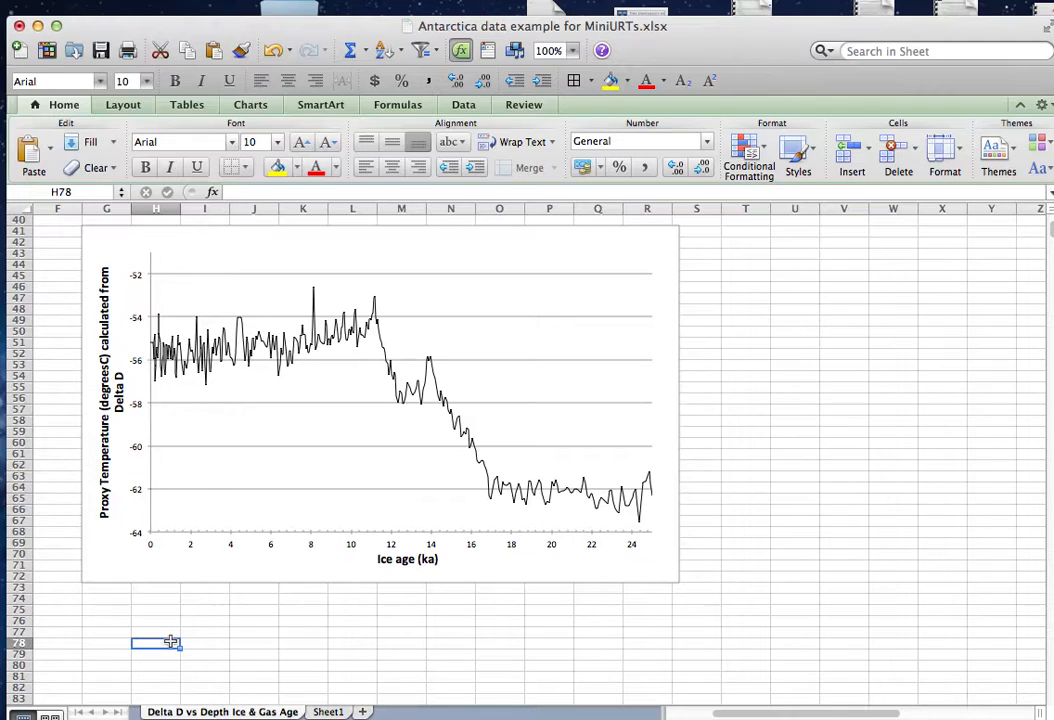
{"action": "left_click", "coordinate": [212, 563]}
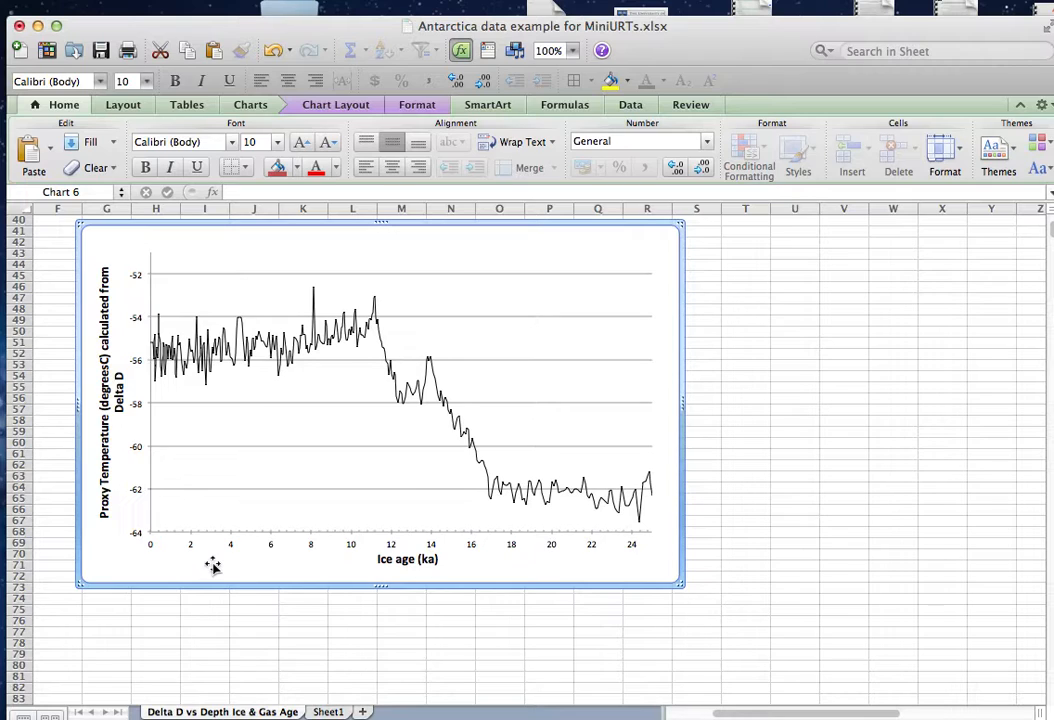
{"action": "left_click", "coordinate": [782, 456]}
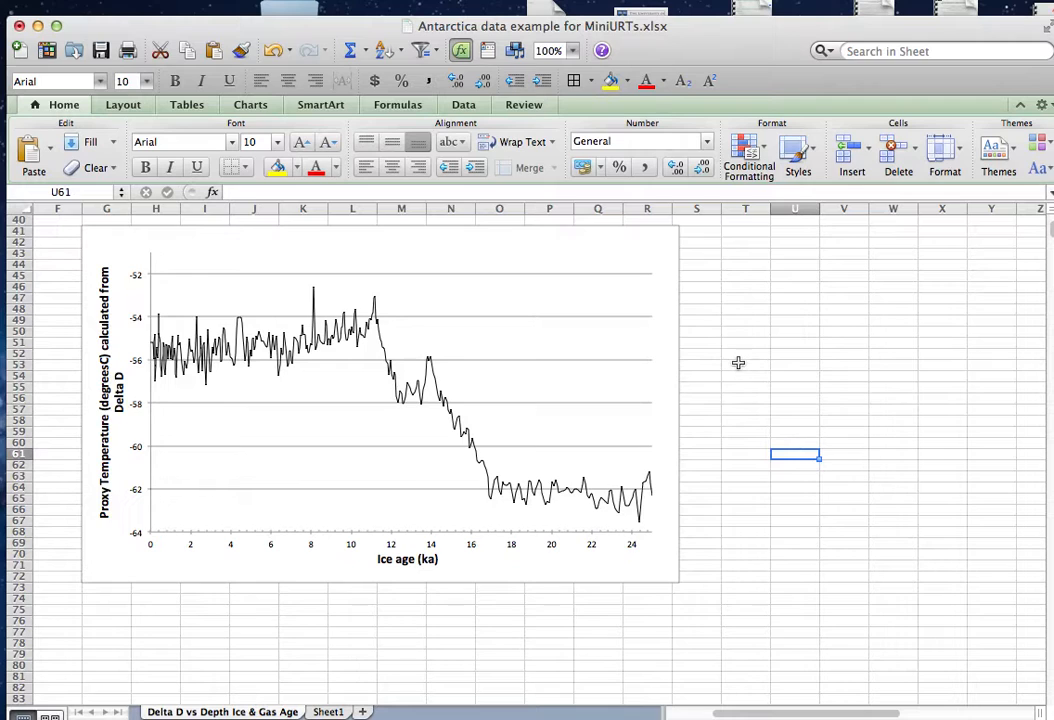
Add a linear trendline to the temperature series in the original full-range (0–450 ka) chart.
{"action": "scroll", "coordinate": [738, 362], "scroll_direction": "up", "scroll_amount": 8}
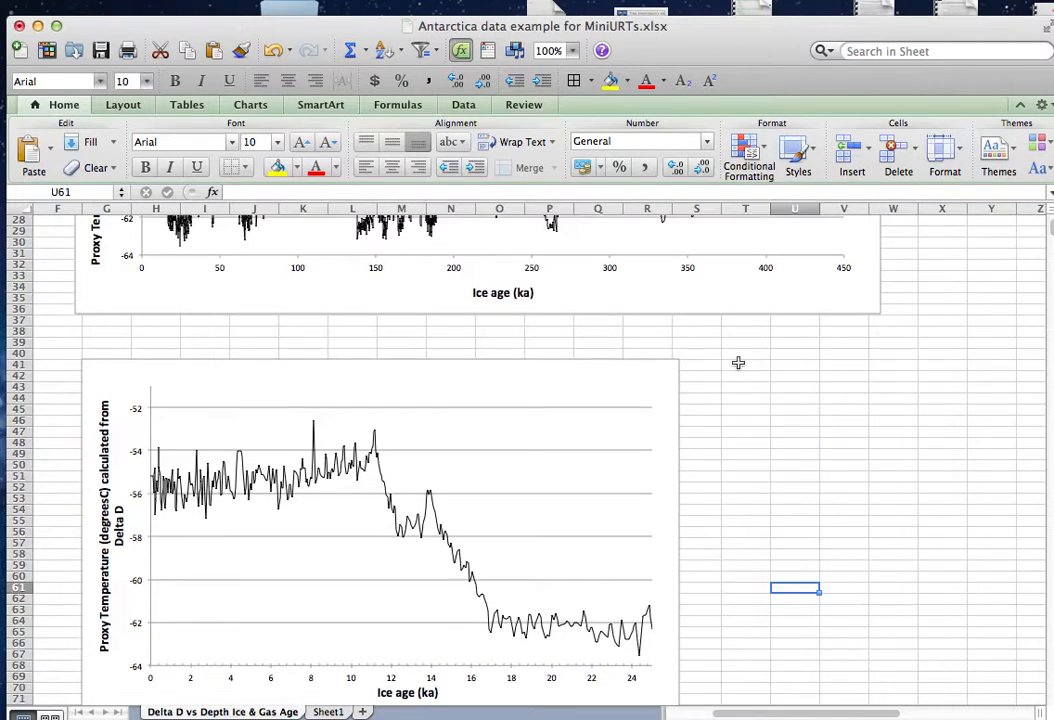
{"action": "scroll", "coordinate": [738, 362], "scroll_direction": "up", "scroll_amount": 3}
{"action": "scroll", "coordinate": [738, 367], "scroll_direction": "up", "scroll_amount": 4}
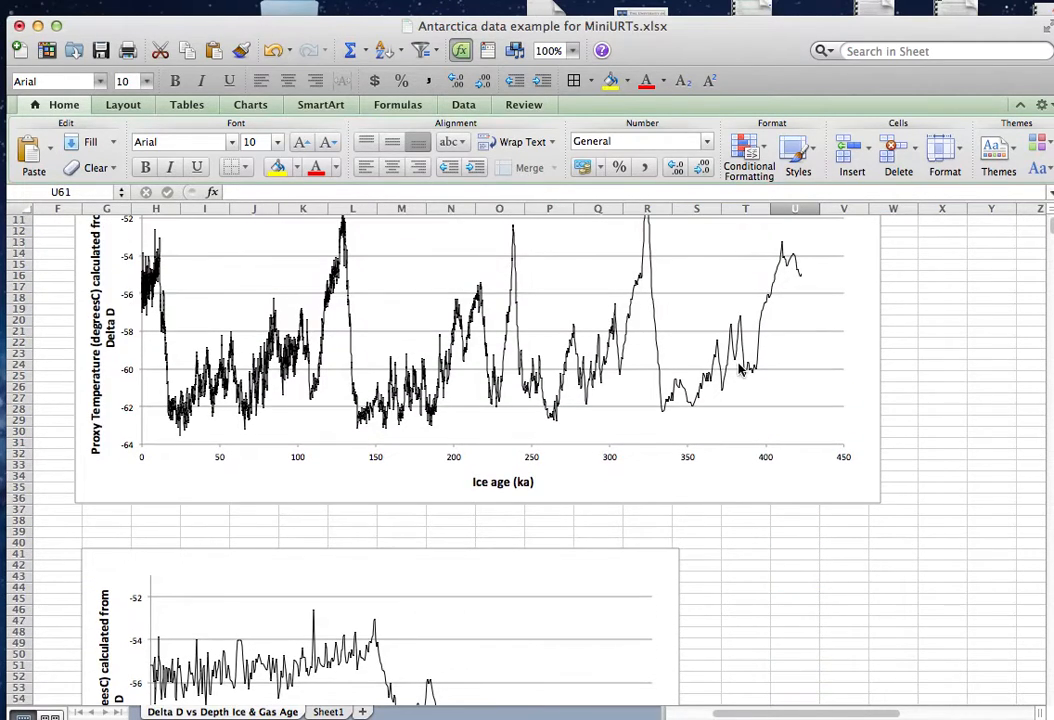
{"action": "scroll", "coordinate": [740, 370], "scroll_direction": "up", "scroll_amount": 1}
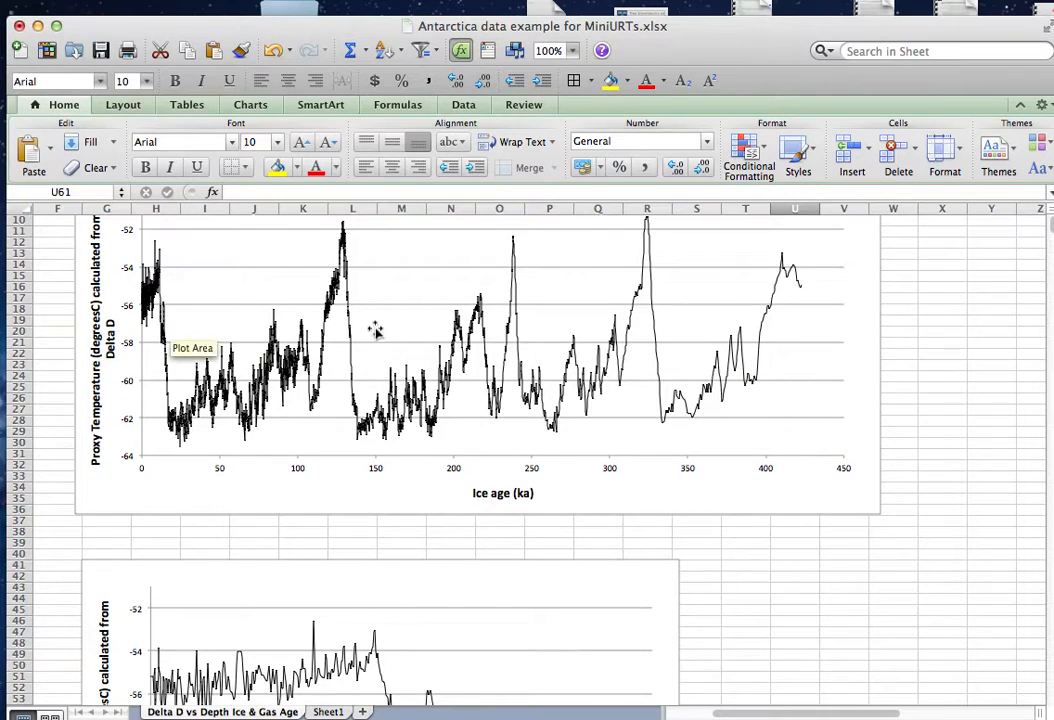
{"action": "left_click", "coordinate": [657, 358]}
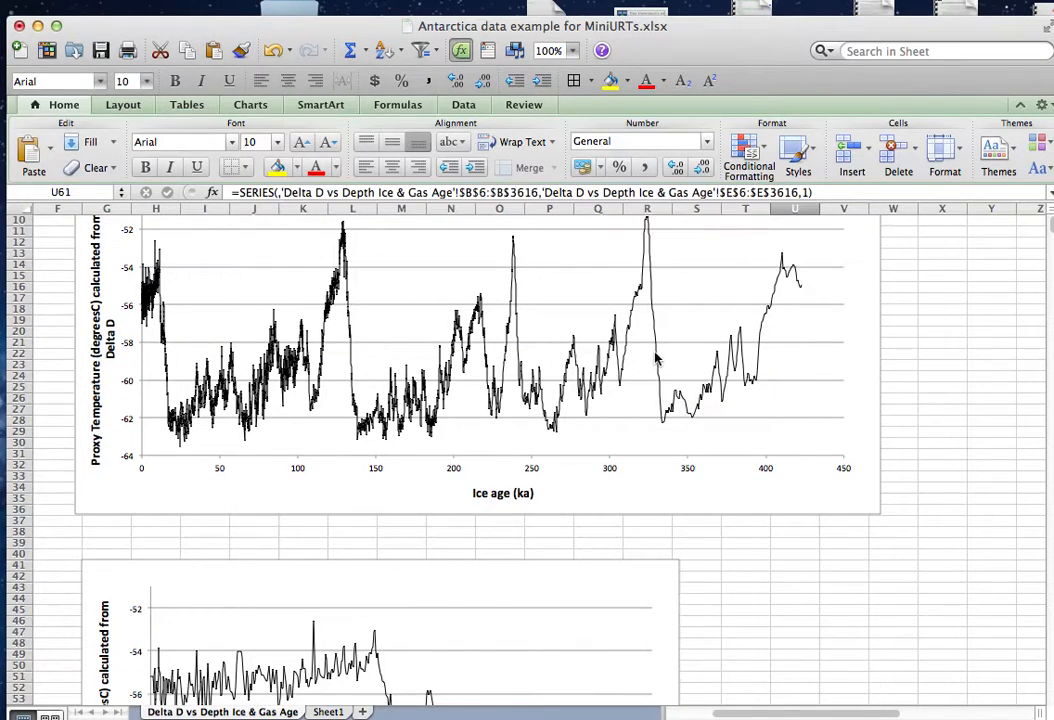
{"action": "right_click", "coordinate": [657, 359]}
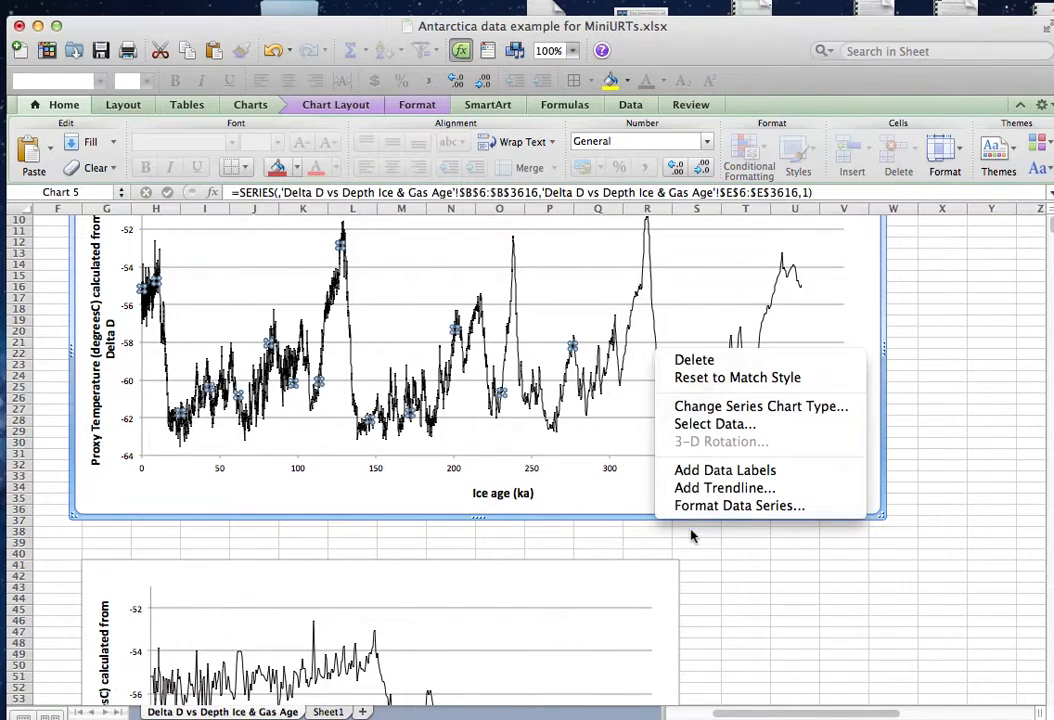
{"action": "left_click", "coordinate": [730, 490]}
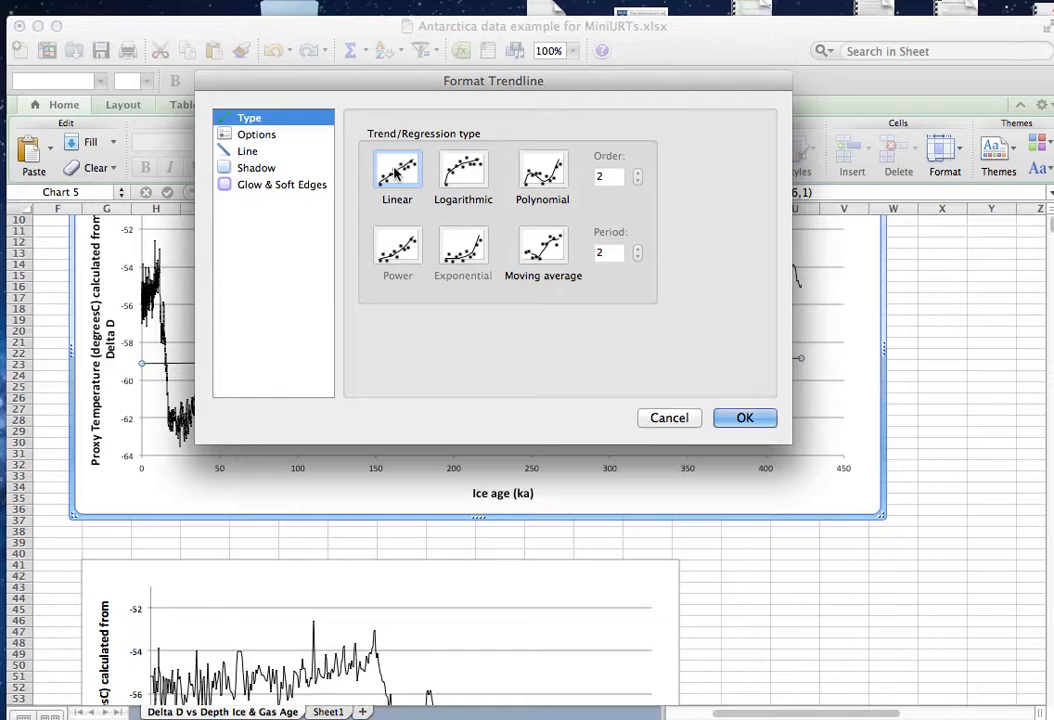
{"action": "left_click", "coordinate": [745, 418]}
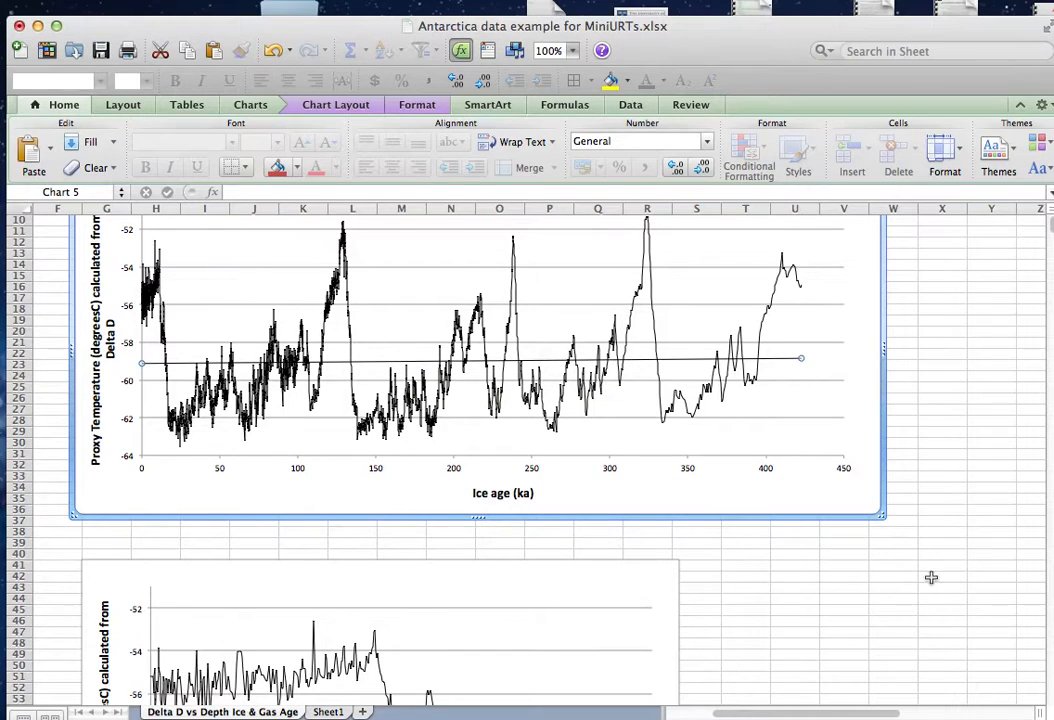
Examine individual data points of the temperature series in the zoomed 0–25 ka chart, between about 16 and 20 ka.
{"action": "scroll", "coordinate": [931, 576], "scroll_direction": "down", "scroll_amount": 10}
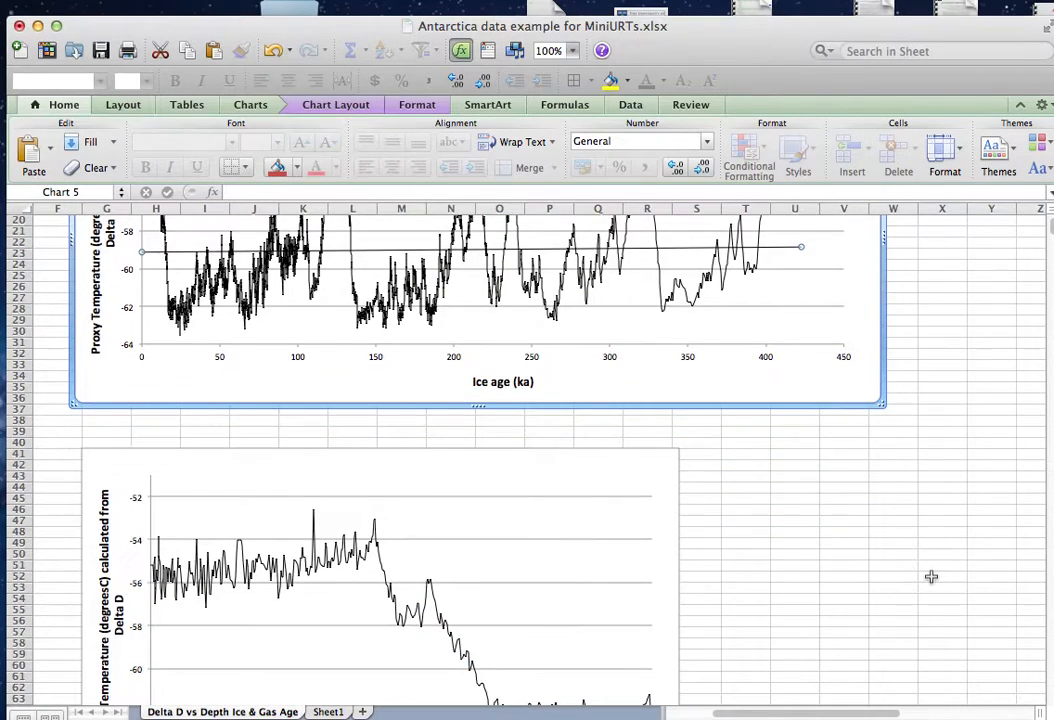
{"action": "scroll", "coordinate": [931, 576], "scroll_direction": "down", "scroll_amount": 1}
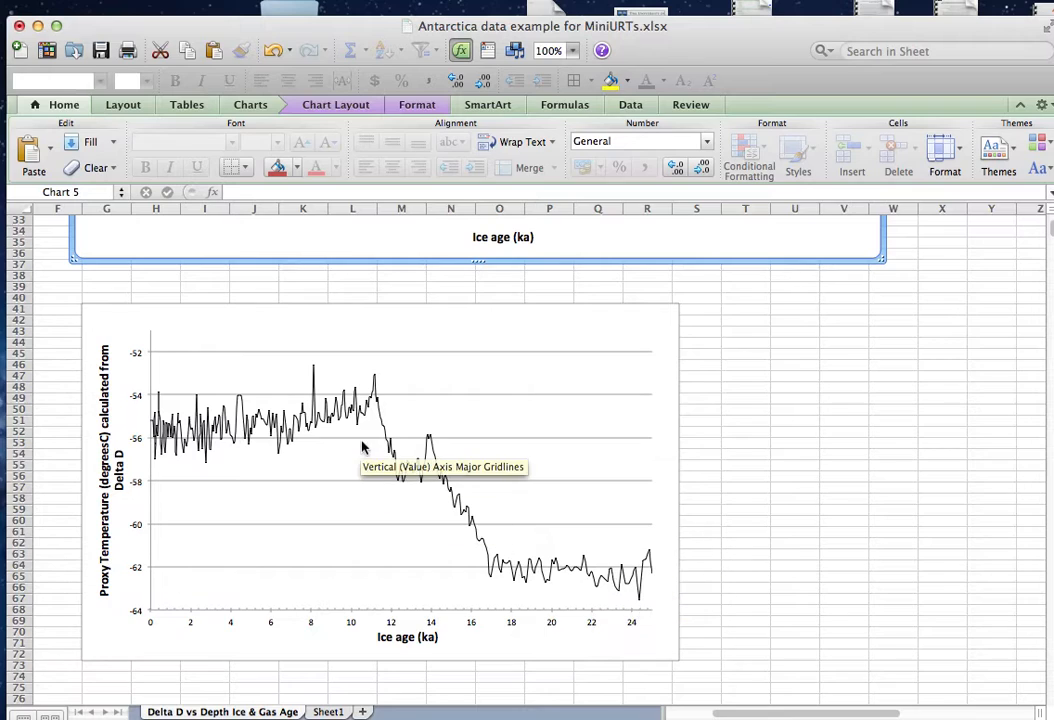
{"action": "left_click", "coordinate": [481, 545]}
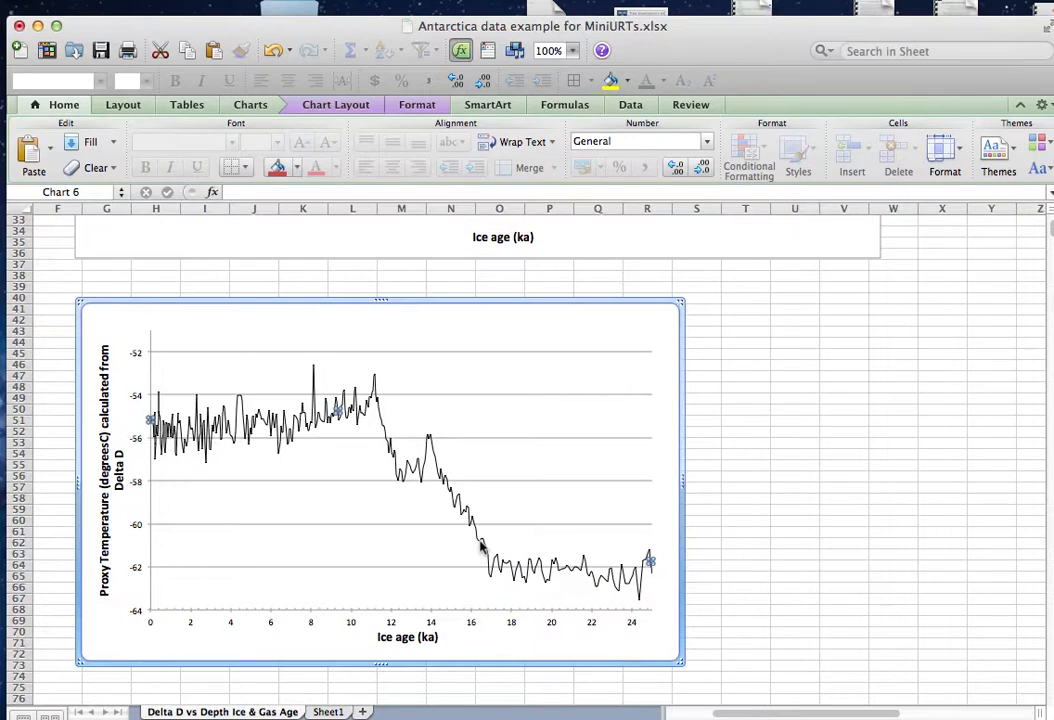
{"action": "left_click", "coordinate": [478, 540]}
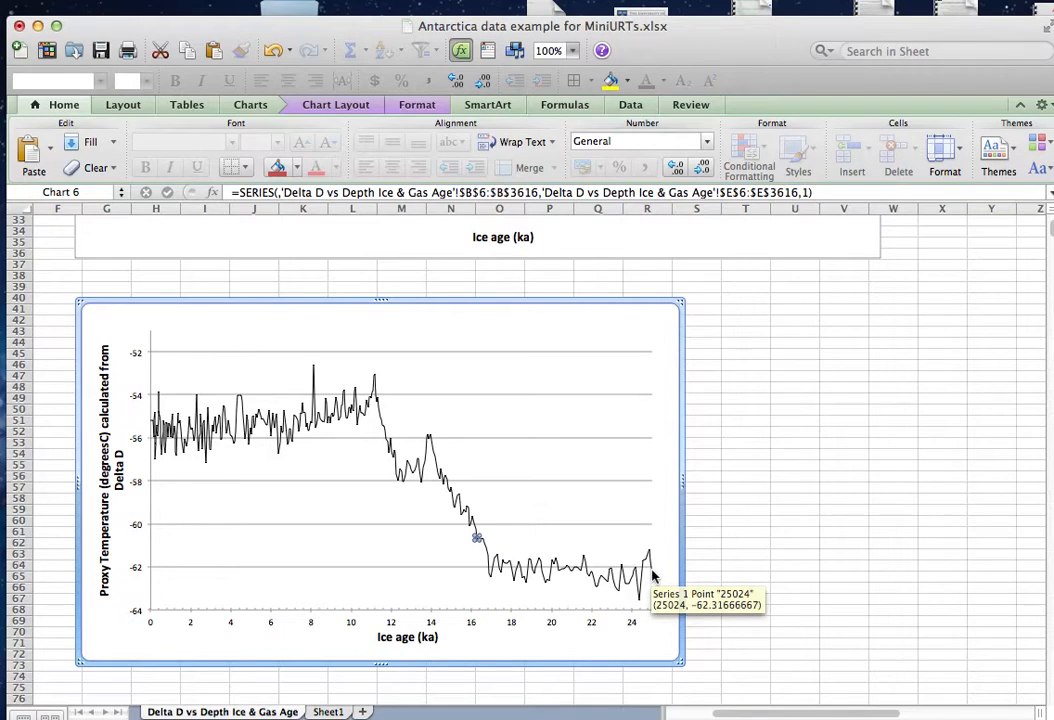
{"action": "left_click", "coordinate": [544, 575]}
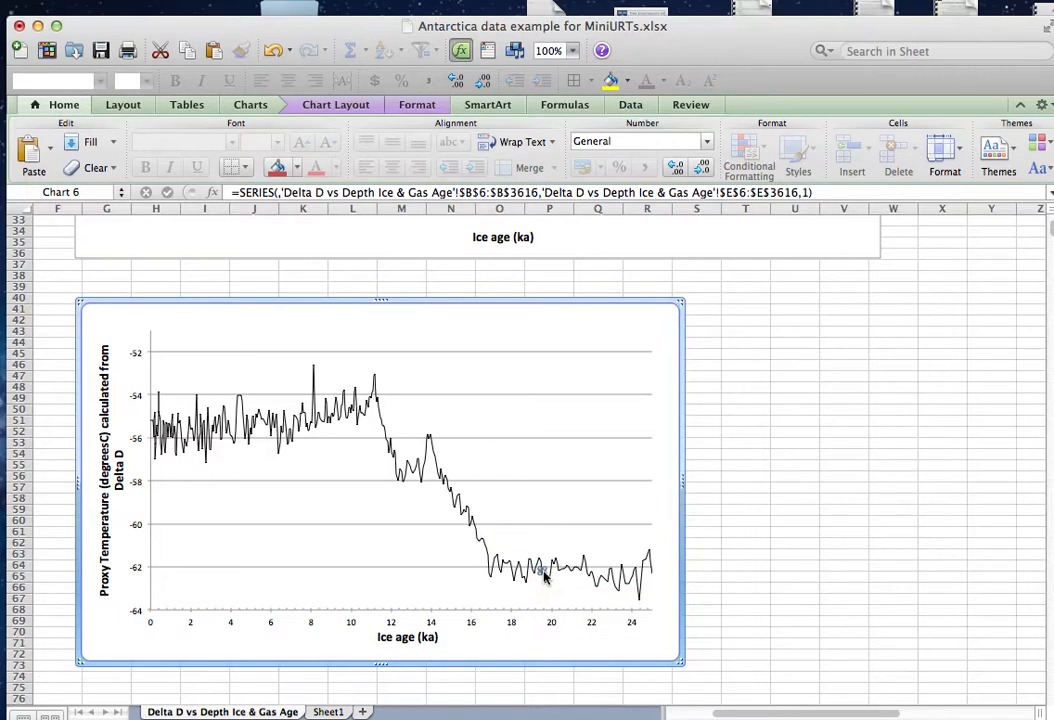
Try to add a linear trendline to the temperature series in the zoomed 0–25 ka chart.
{"action": "mouse_move", "coordinate": [474, 530]}
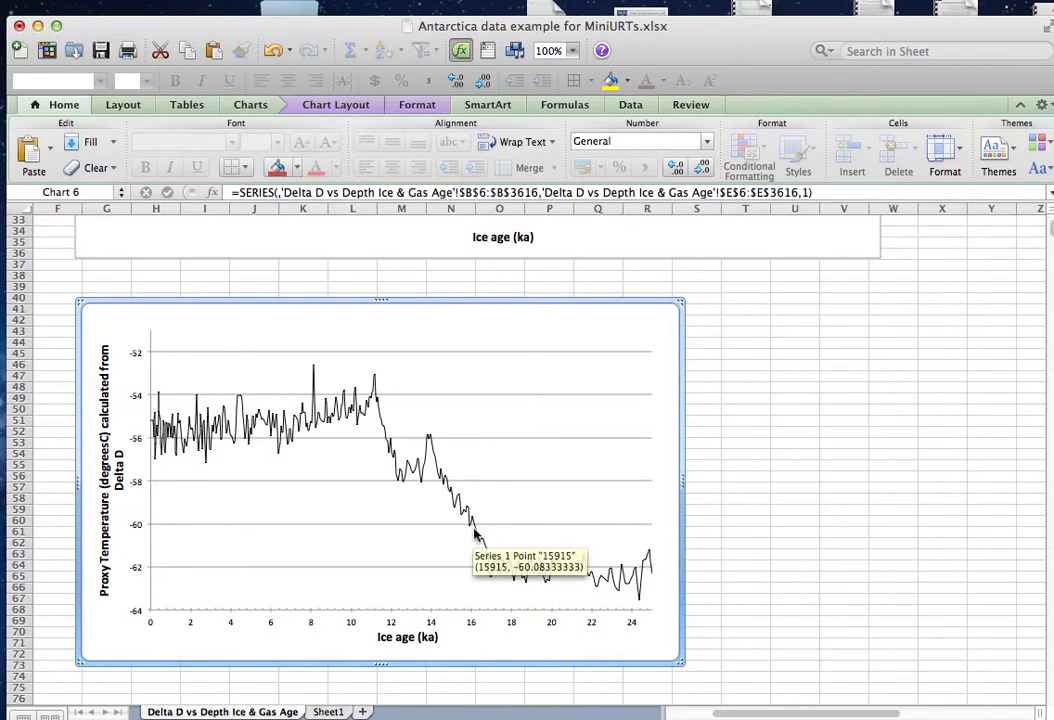
{"action": "right_click", "coordinate": [476, 534]}
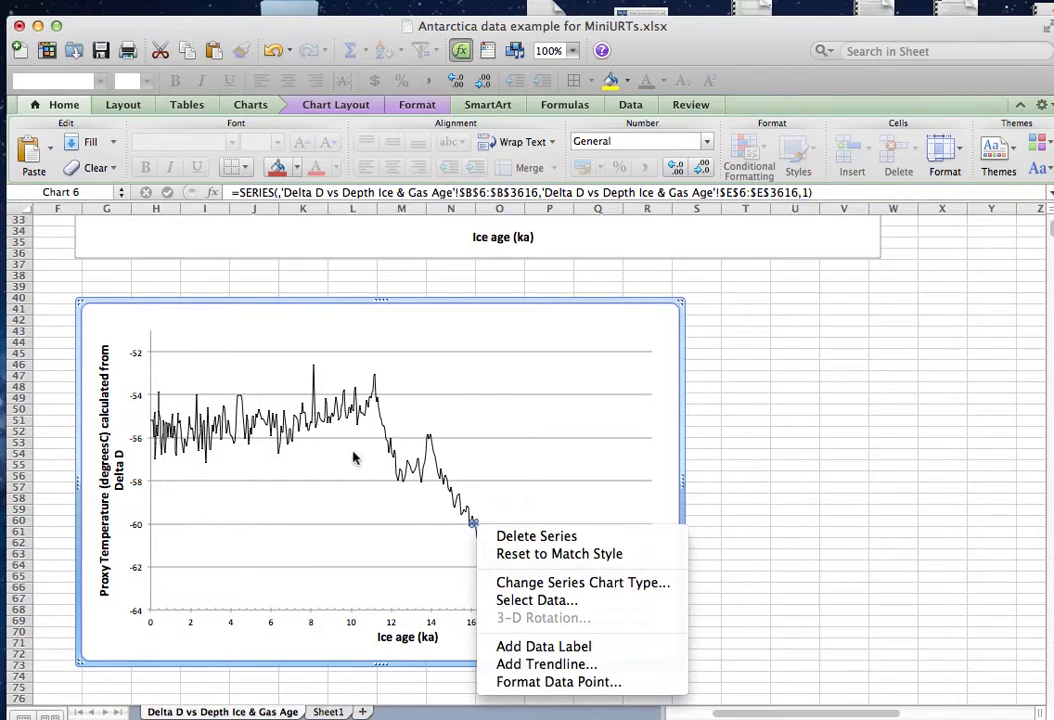
{"action": "left_click", "coordinate": [786, 426]}
{"action": "left_click", "coordinate": [334, 420]}
{"action": "right_click", "coordinate": [335, 418]}
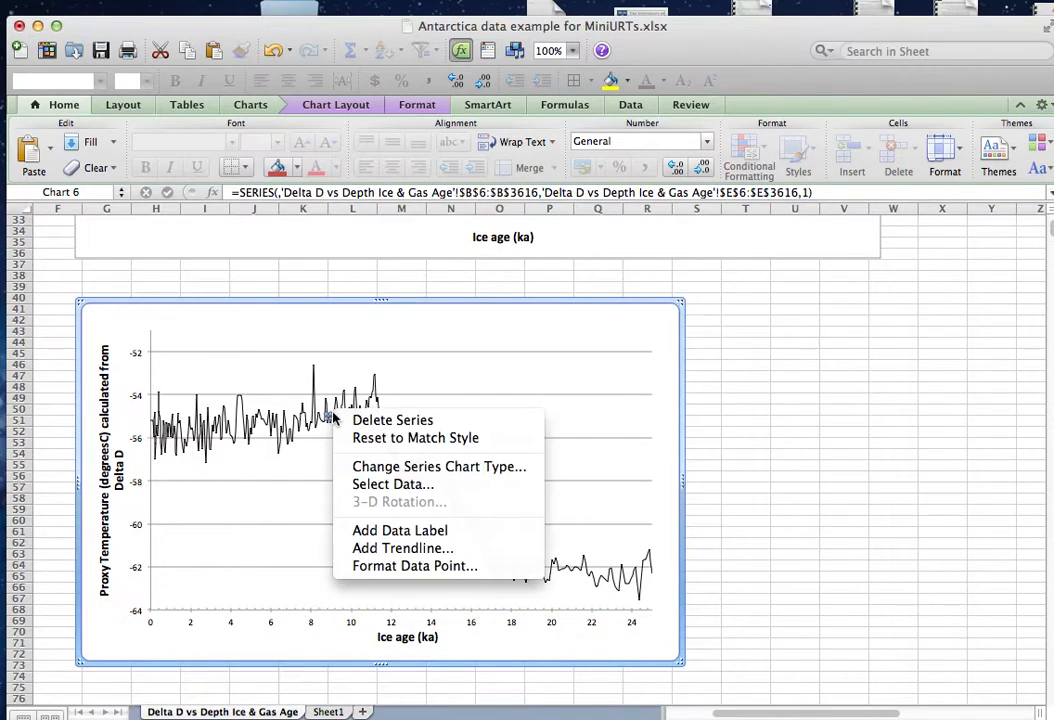
{"action": "left_click", "coordinate": [417, 553]}
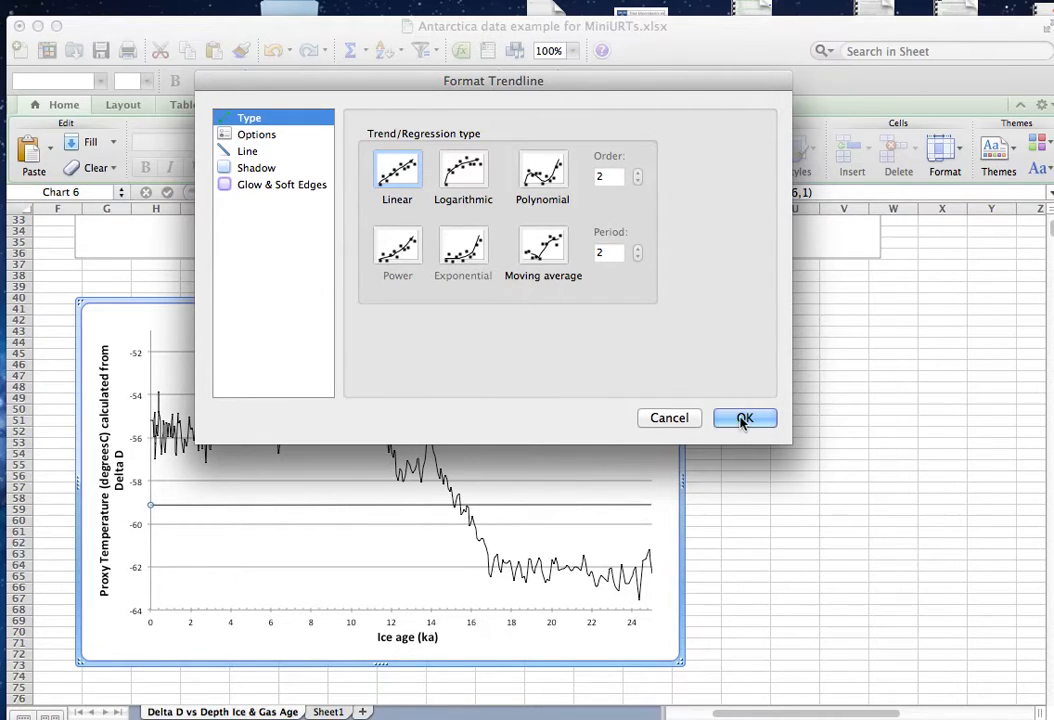
{"action": "left_click", "coordinate": [682, 420]}
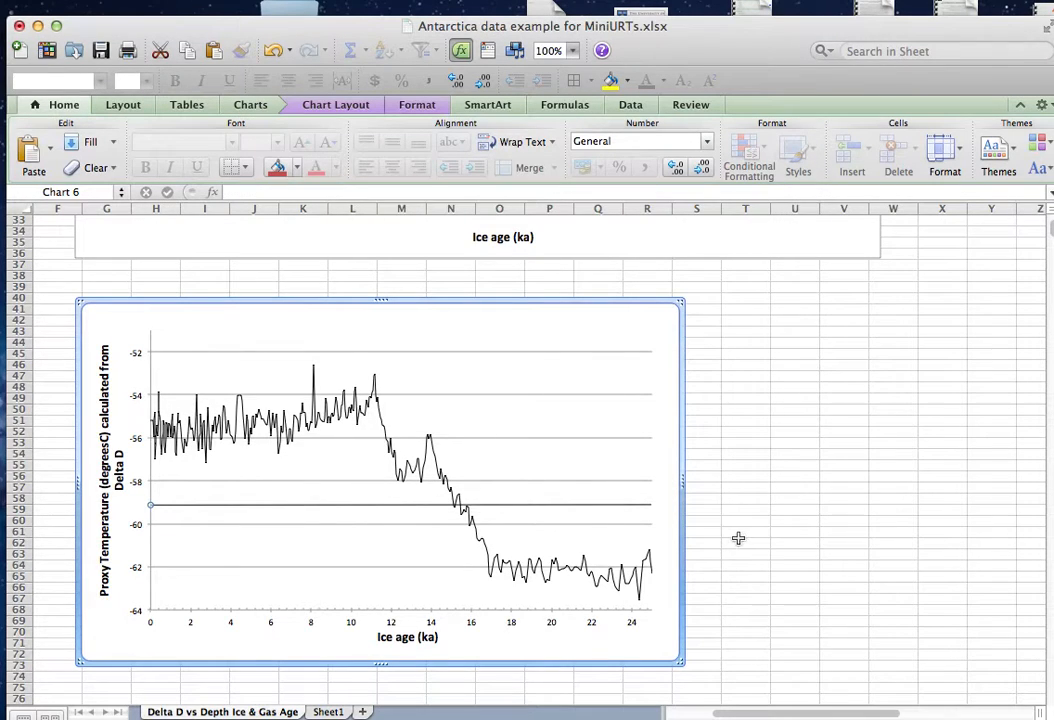
{"action": "left_click", "coordinate": [421, 511]}
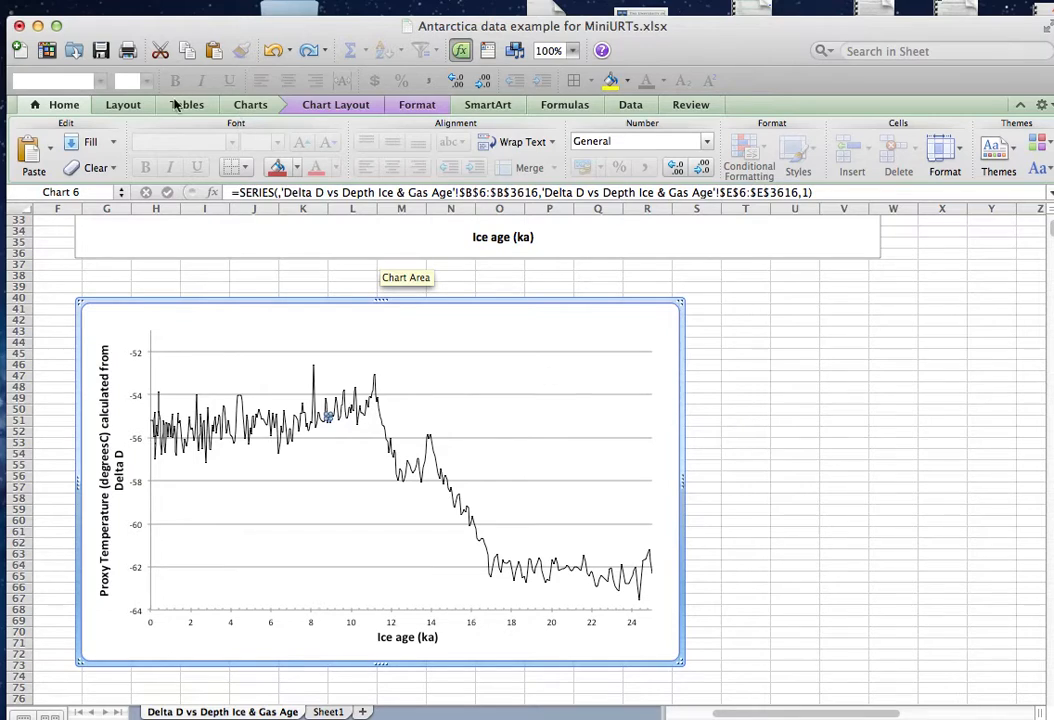
Save the workbook with the restyled full-range chart and its zoomed copy.
{"action": "left_click", "coordinate": [105, 53]}
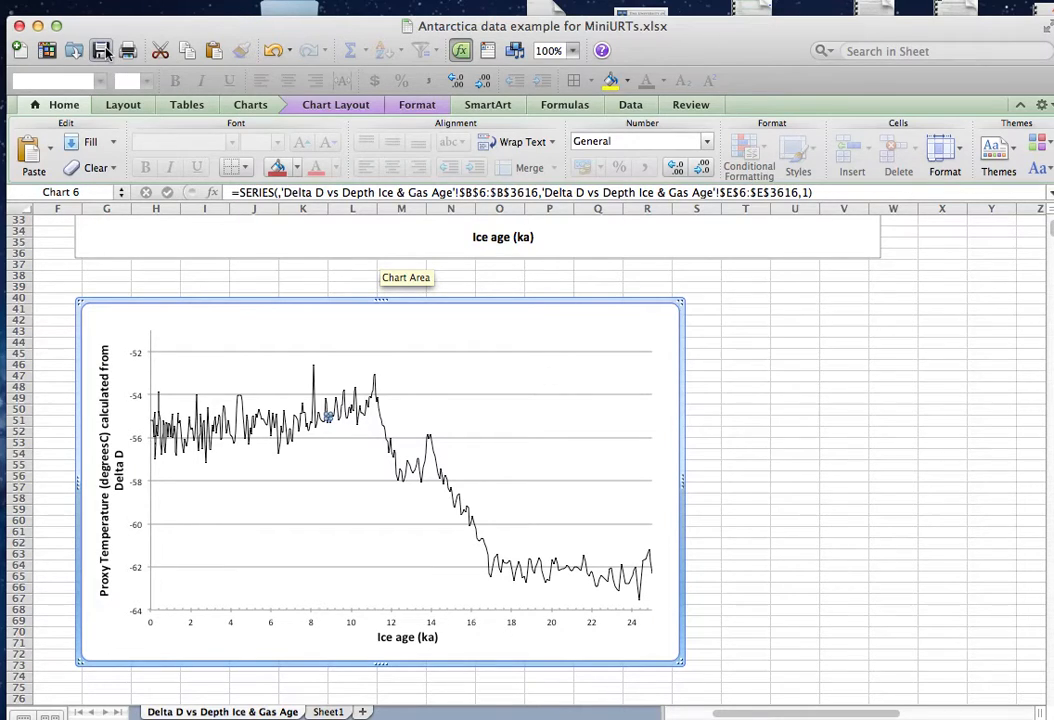